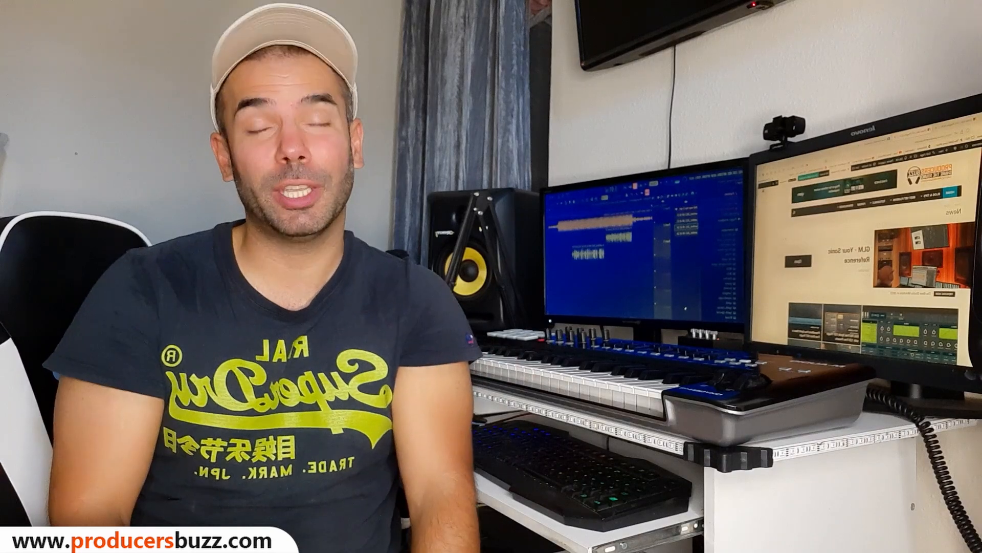
Scroll through the playlist arrangement and play back the song to review the recorded vocal clips.
left_click(839, 325)
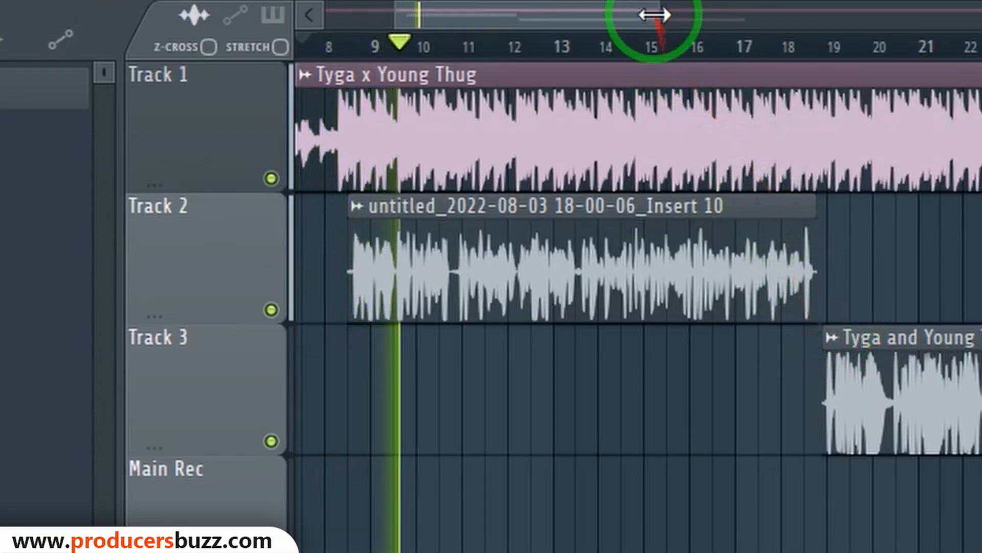
left_click_drag(652, 11, 659, 11)
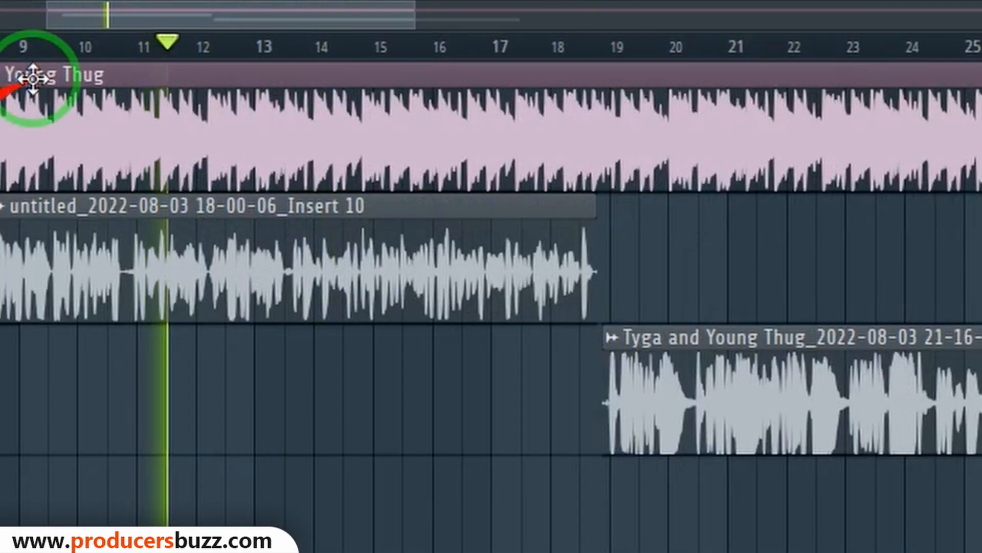
left_click_drag(416, 11, 428, 17)
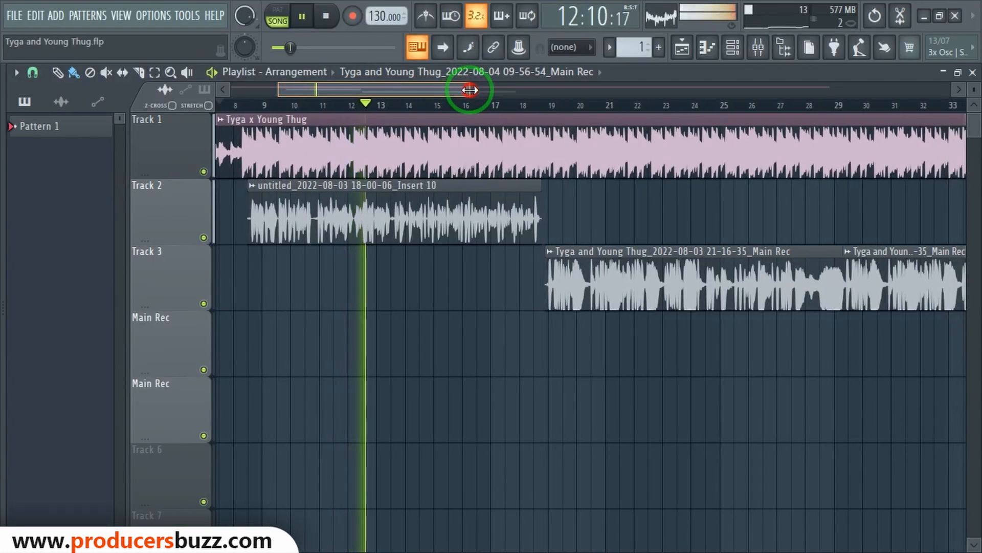
left_click_drag(470, 90, 467, 90)
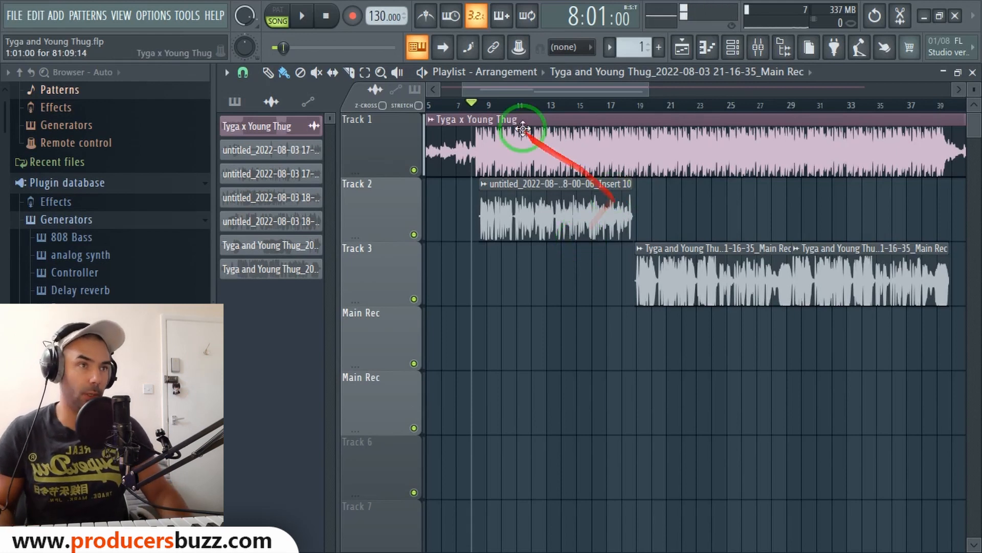
left_click_drag(509, 91, 507, 91)
key("space")
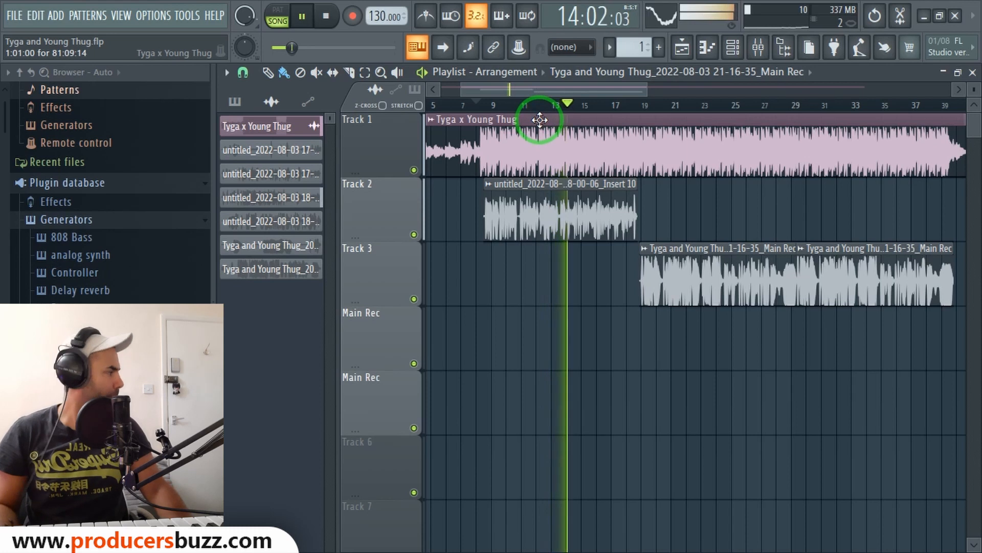
left_click(326, 16)
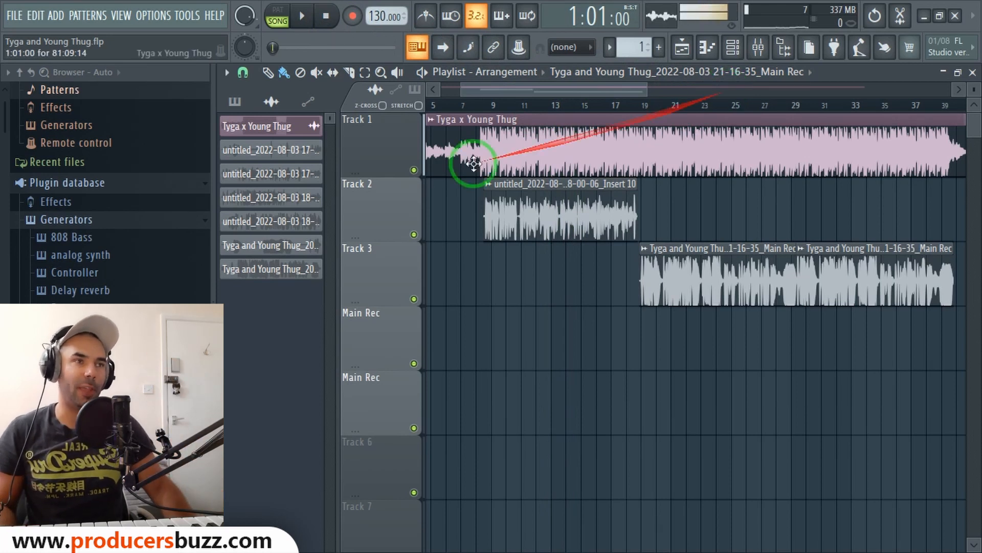
Inspect the mixer track settings of the vocal clips on Track 2 and Track 3, and play back the arrangement.
double_click(587, 201)
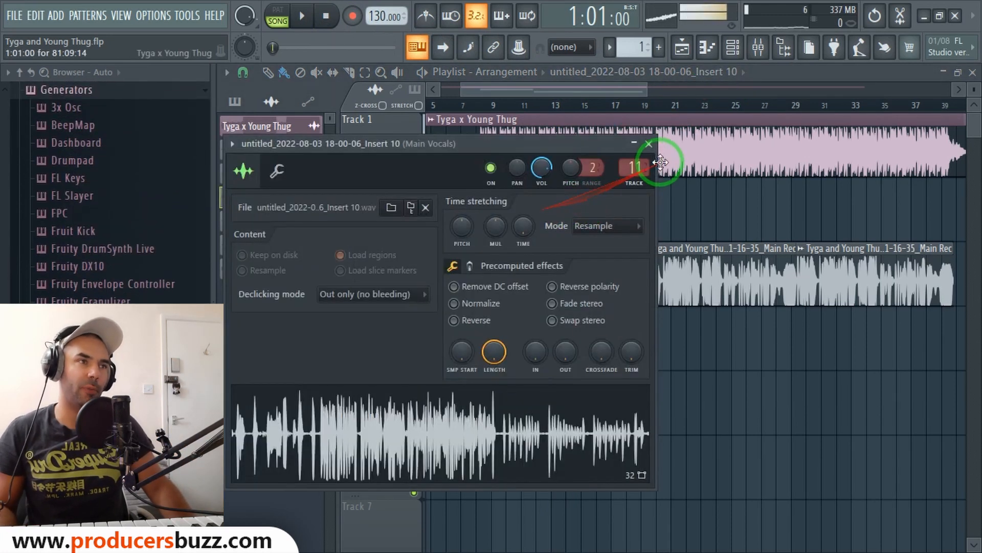
left_click(649, 144)
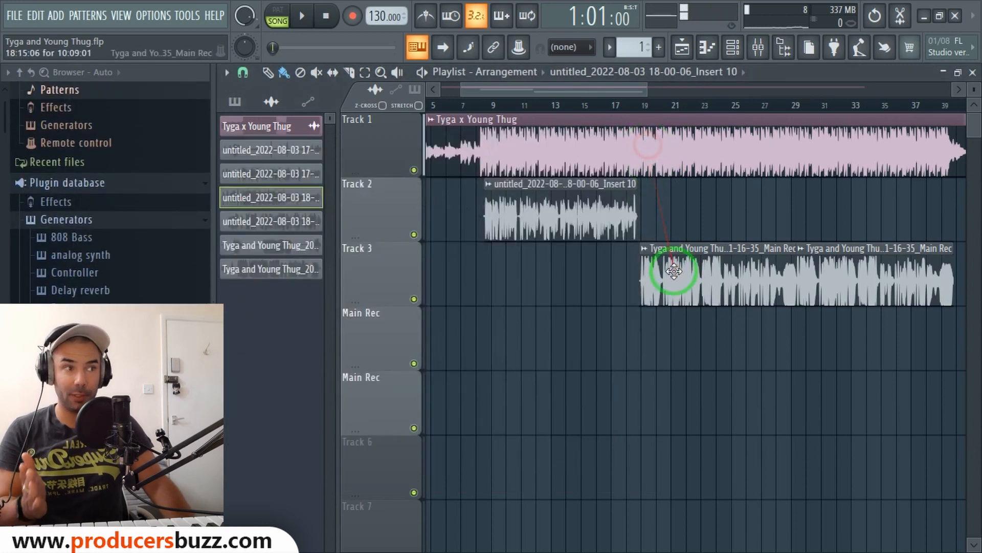
double_click(675, 272)
left_click(706, 202)
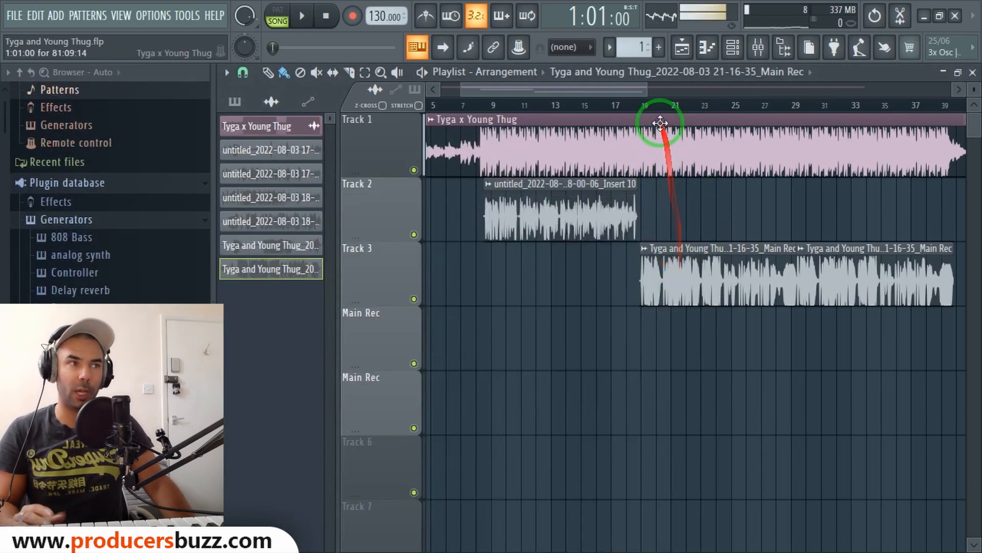
key("space")
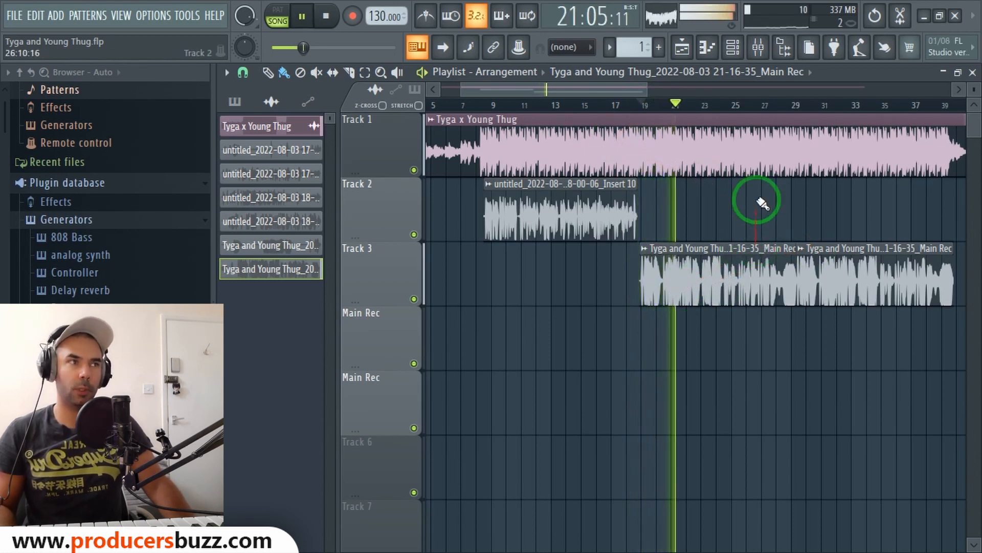
key("space")
Disable the Auto-Tune Artist effect on the Main Rec mixer insert, close the mixer and reposition the playhead.
left_click(758, 47)
left_click(402, 170)
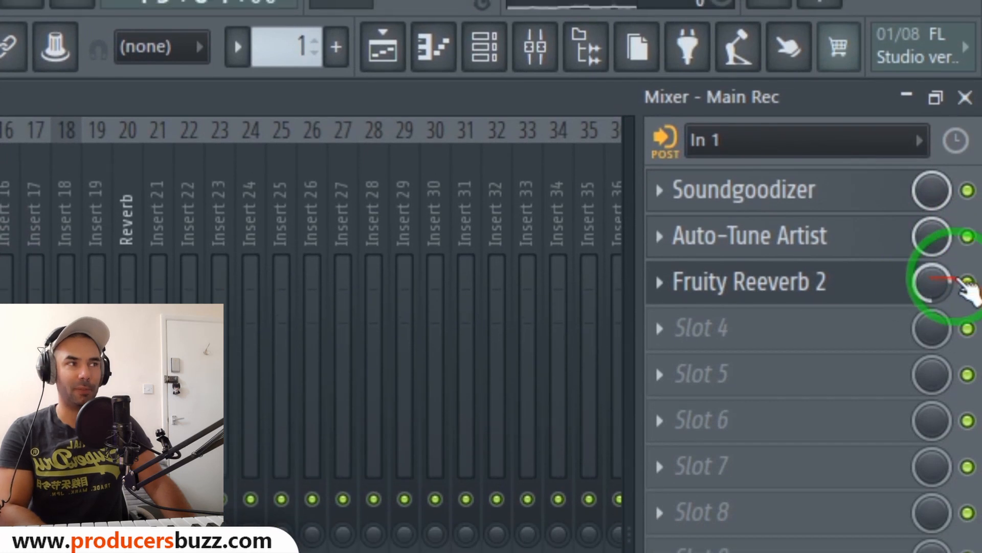
left_click(967, 276)
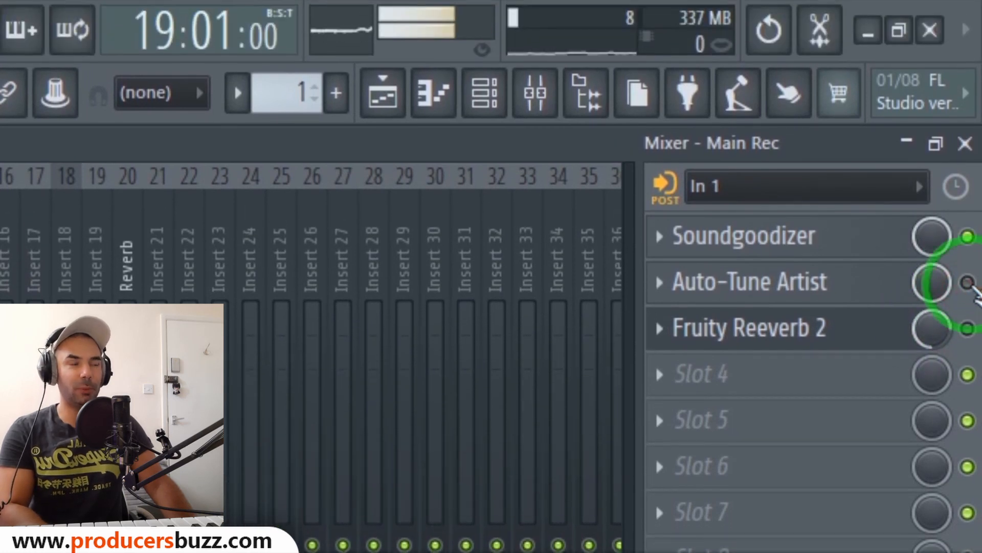
left_click(967, 276)
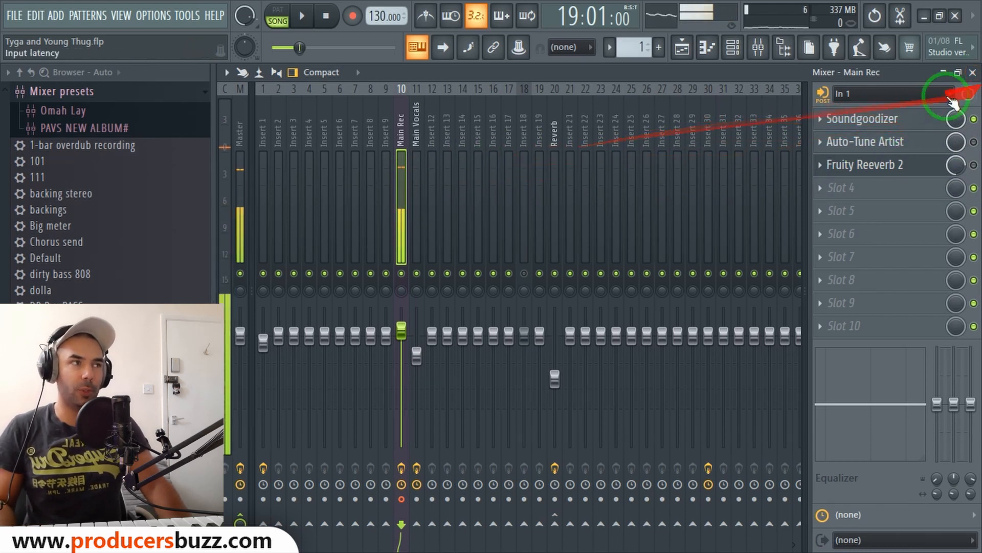
left_click(972, 72)
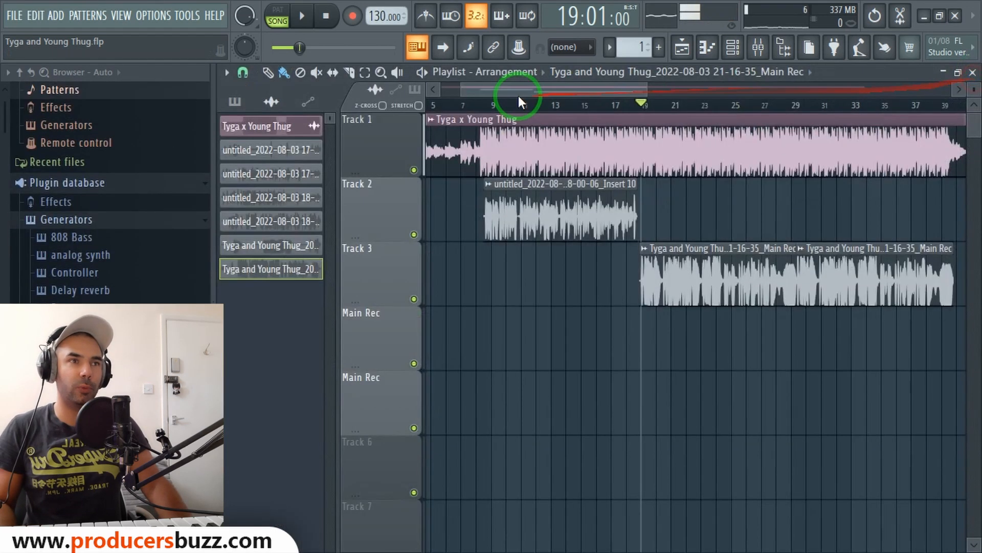
left_click(480, 105)
Open Soundgoodizer on the Main Rec insert, select mode A, raise its amount knob, and close the mixer.
left_click(759, 47)
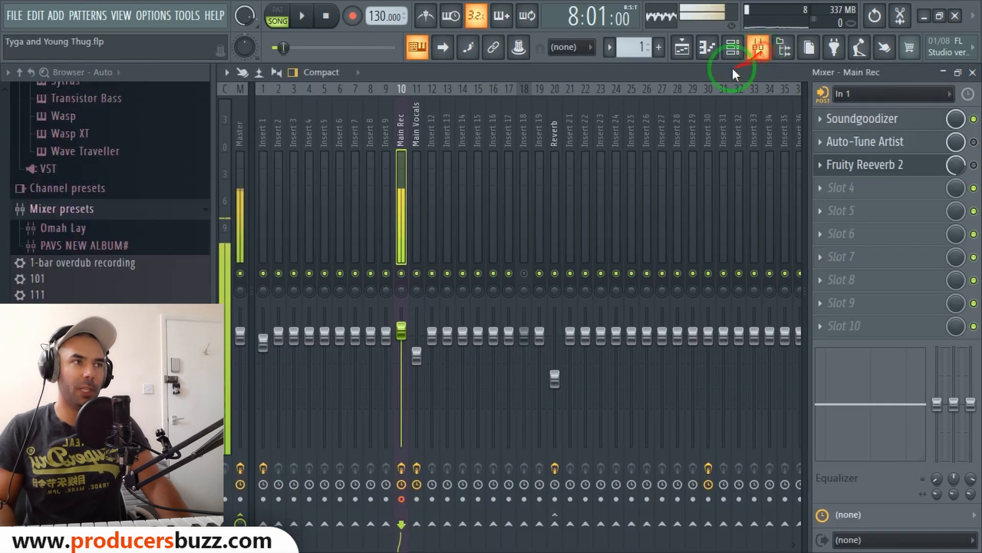
left_click(859, 119)
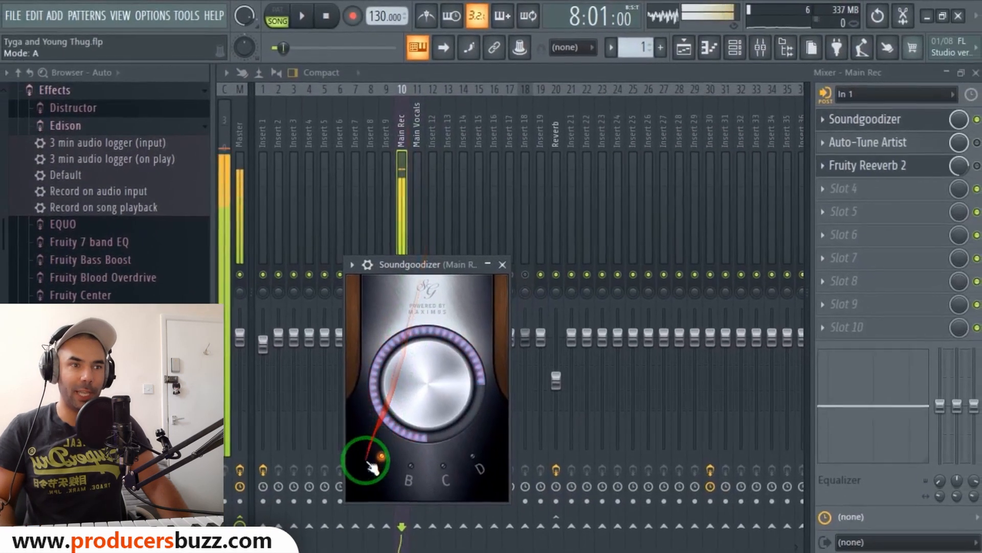
left_click(381, 457)
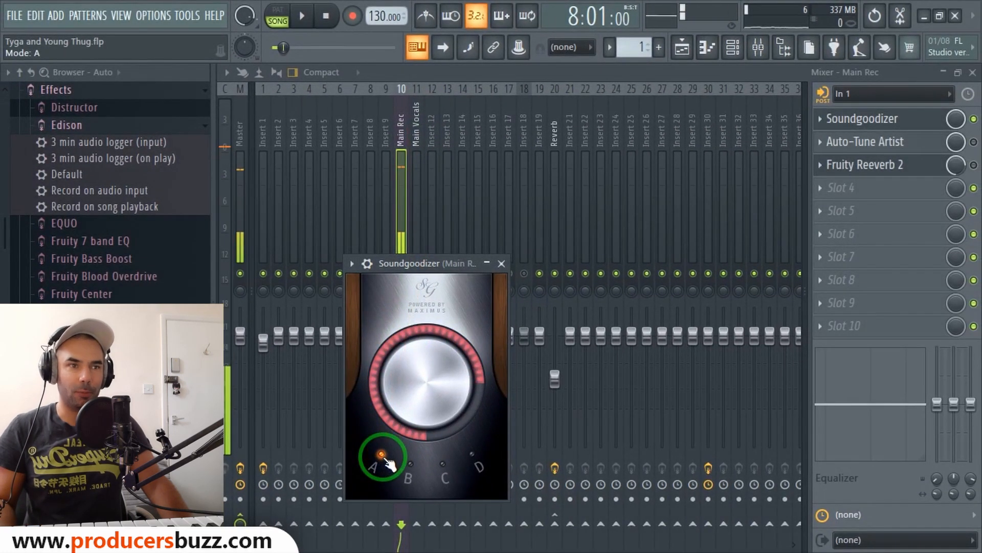
mouse_move(408, 405)
left_mouse_down()
mouse_move(419, 418)
mouse_move(422, 408)
left_mouse_up()
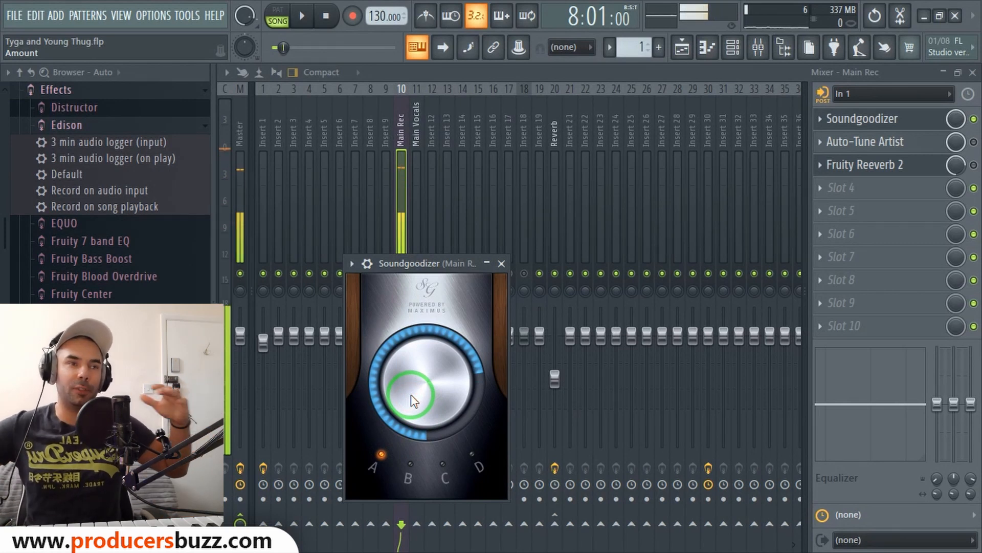
left_click(501, 264)
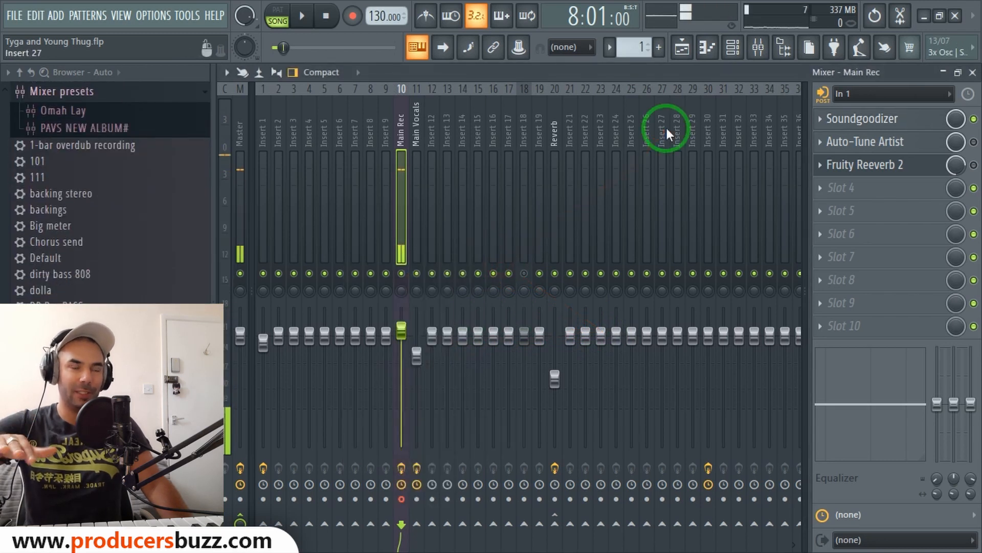
left_click(973, 73)
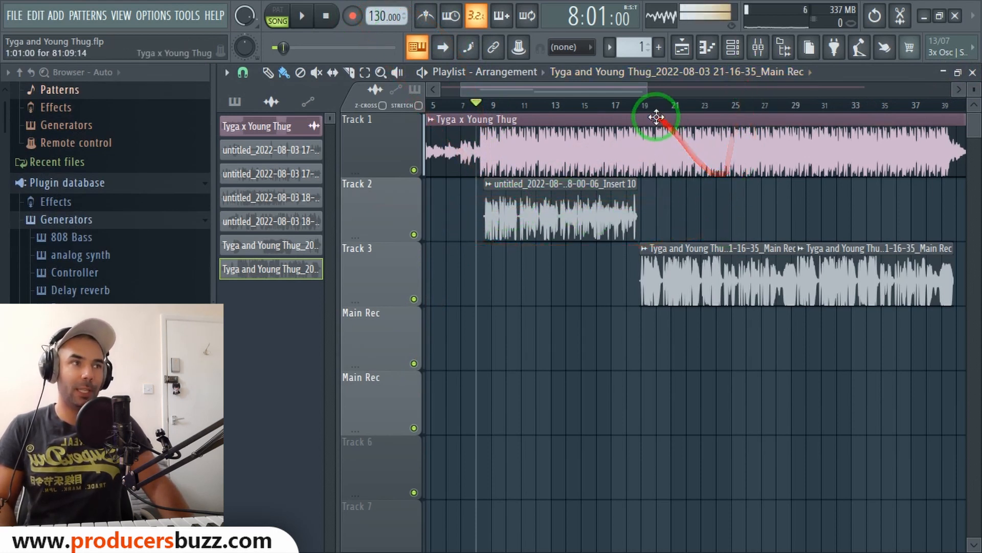
left_click(637, 107)
left_click(732, 47)
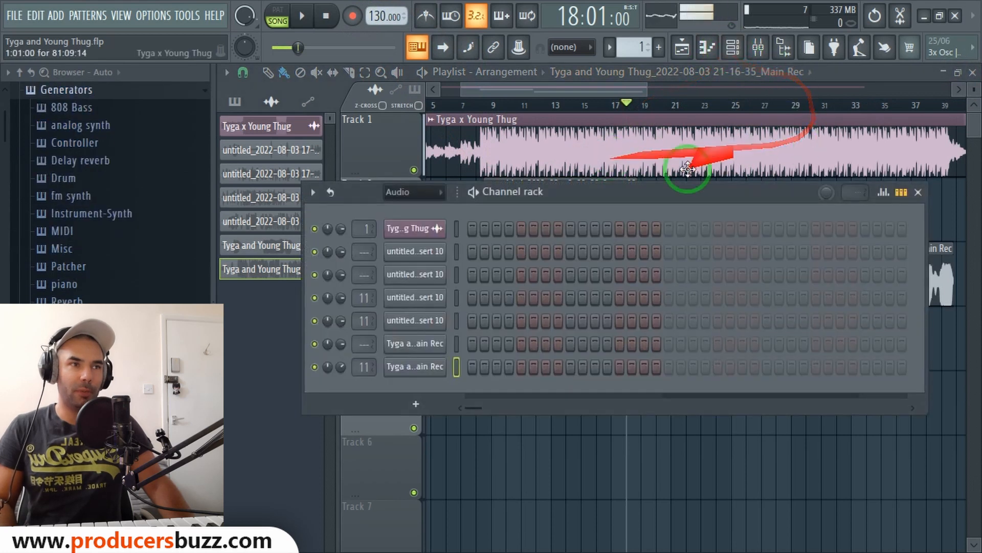
left_click(756, 46)
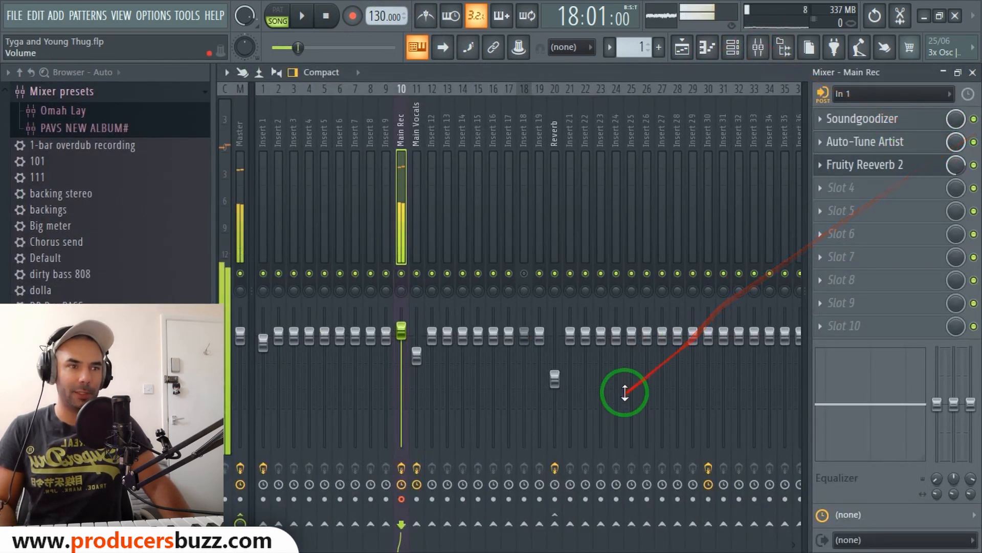
left_click(973, 72)
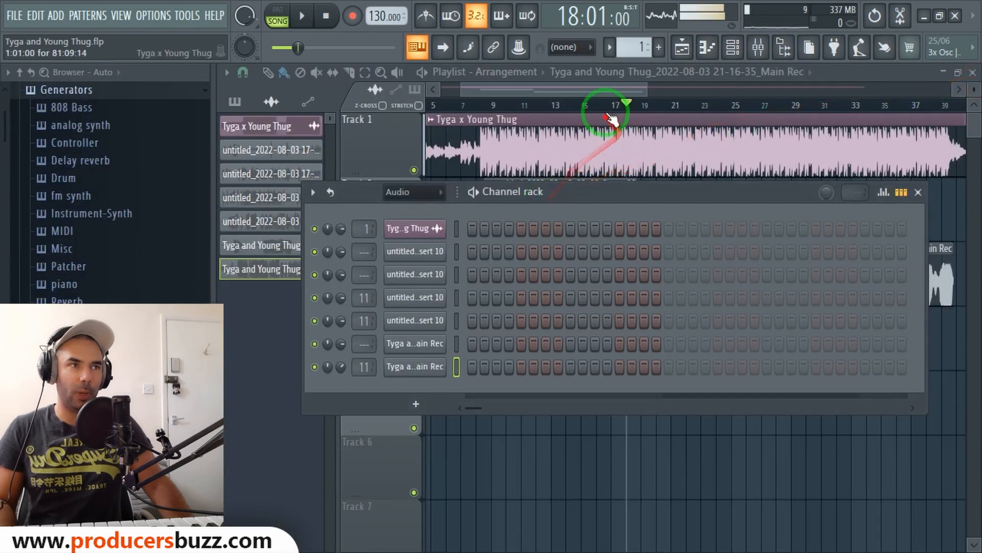
Mute Track 2 and Track 3 in the playlist.
left_click(597, 106)
left_click(413, 234)
left_click(414, 298)
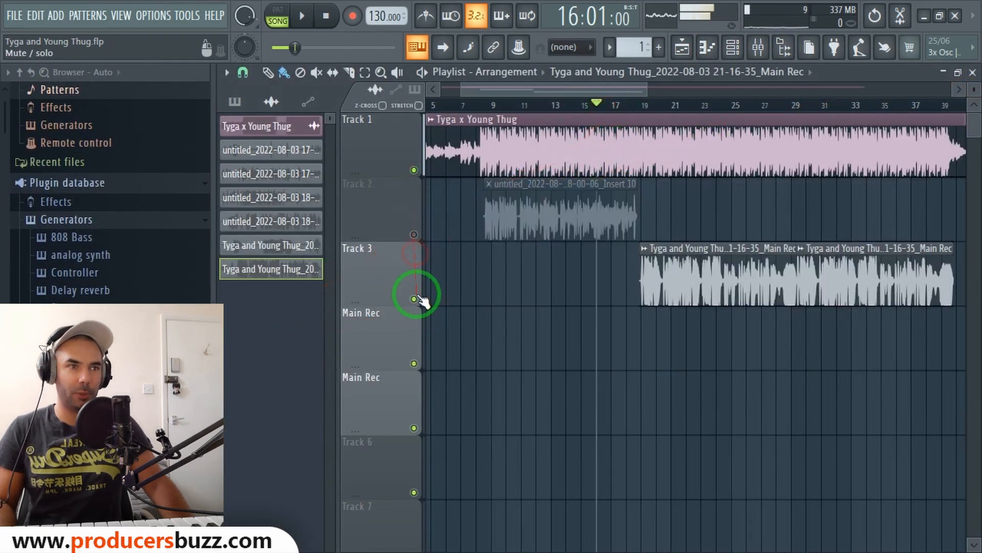
Record a new vocal take onto the Main Rec track starting around bar 18.
left_click(636, 108)
left_click(352, 16)
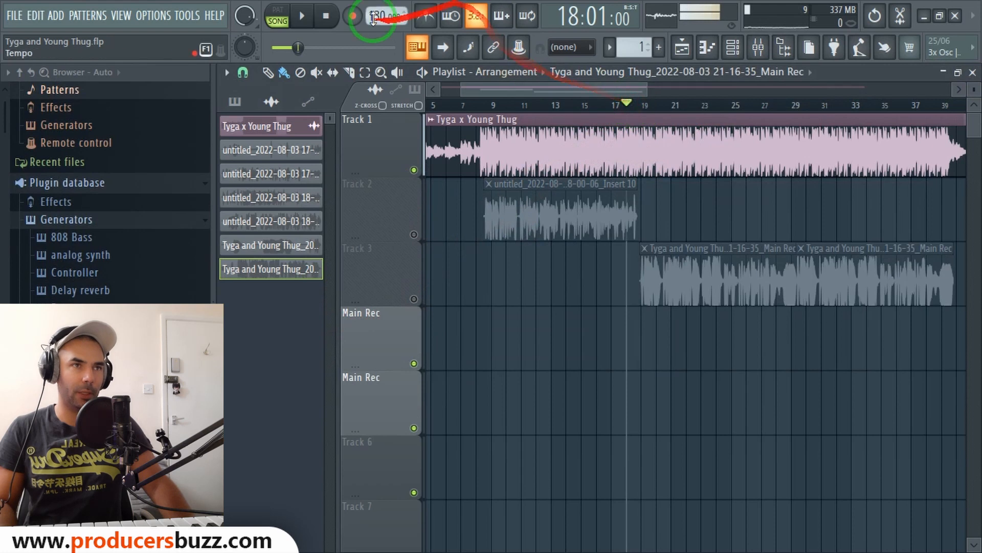
left_click(302, 16)
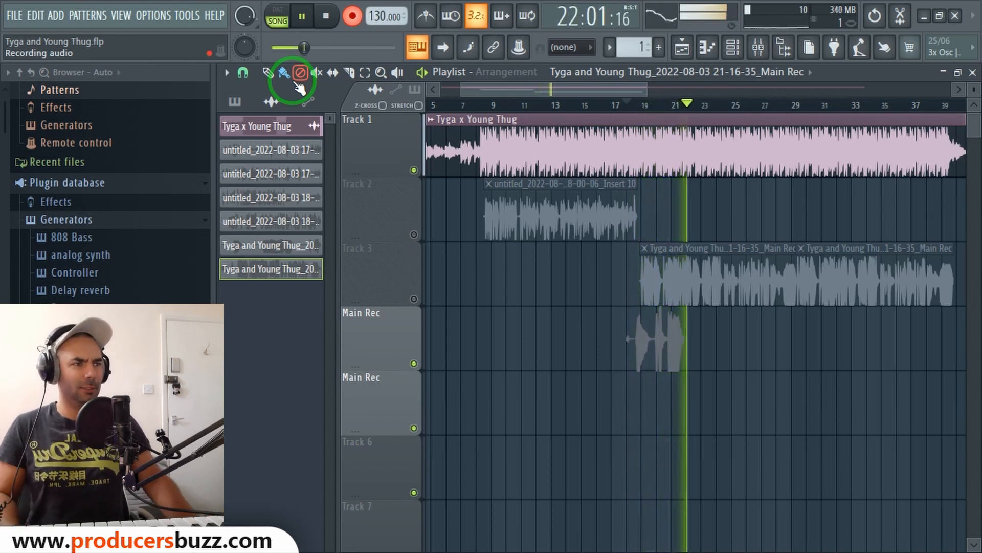
key("space")
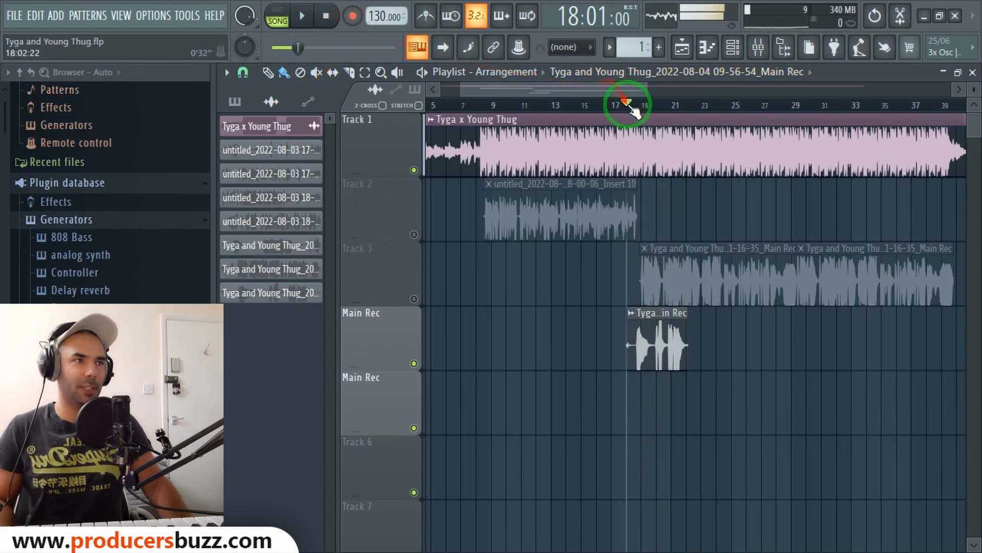
Route the newly recorded clip to mixer track 11, Main Vocals.
double_click(667, 347)
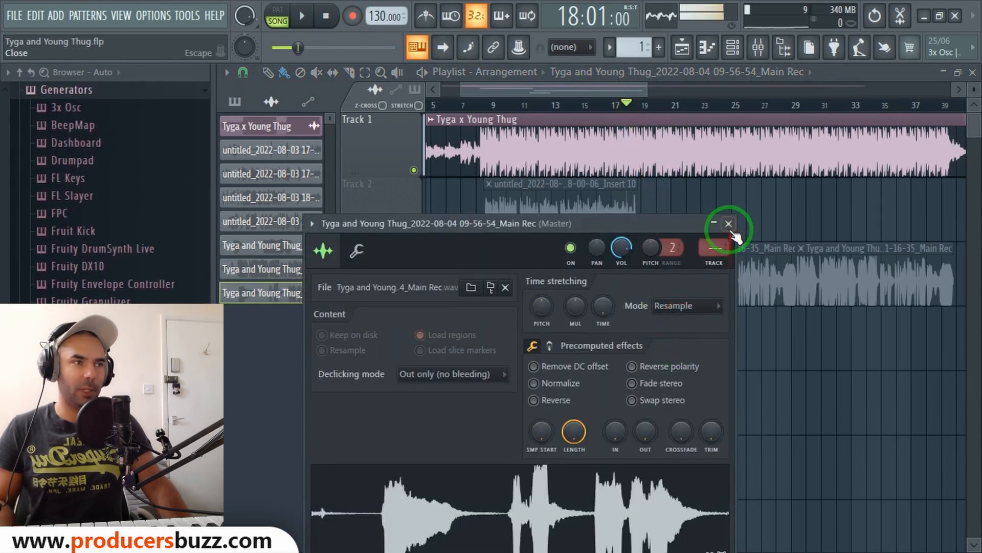
left_click_drag(715, 248, 715, 203)
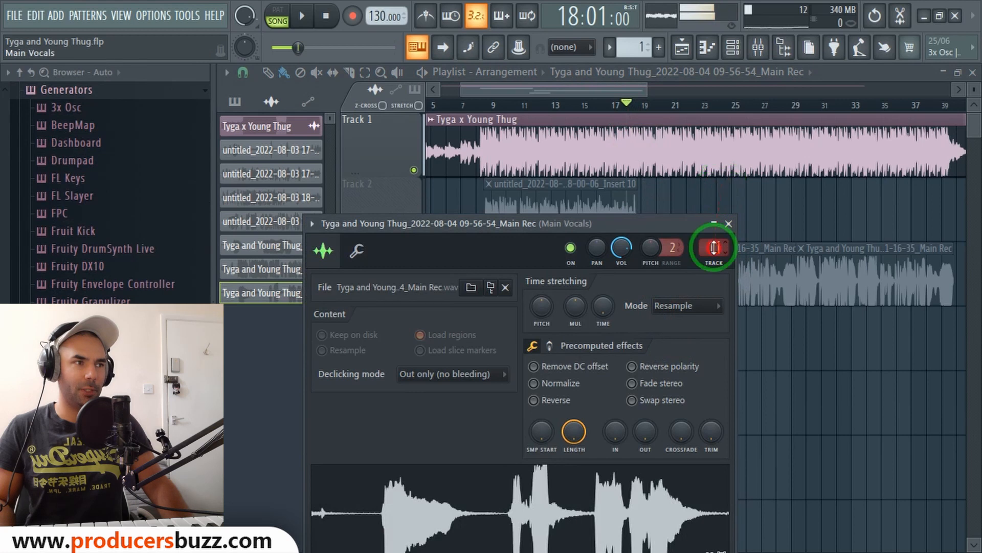
left_click(728, 224)
Toggle the Auto-Tune Artist effect on the Main Rec mixer insert and close the mixer.
left_click(759, 47)
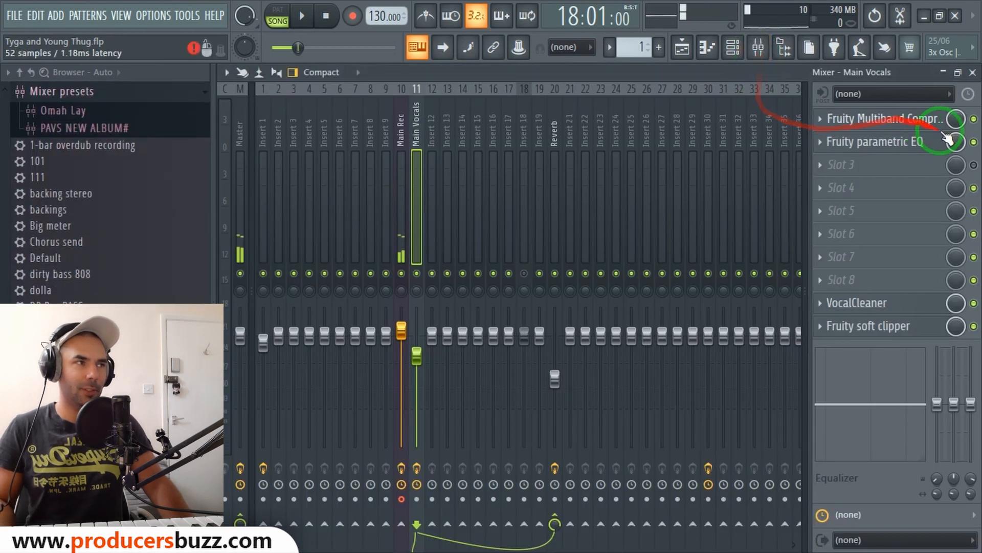
left_click(401, 130)
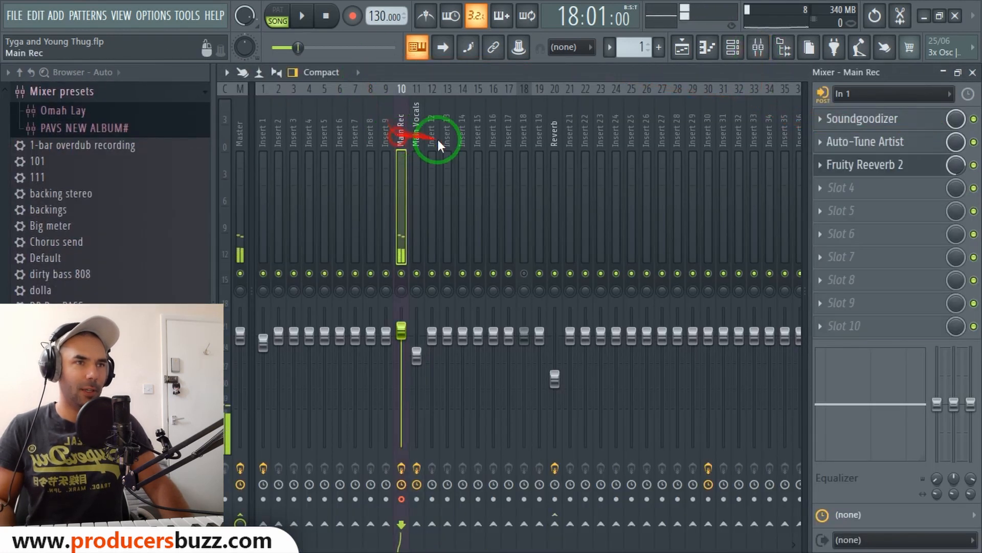
left_click(974, 143)
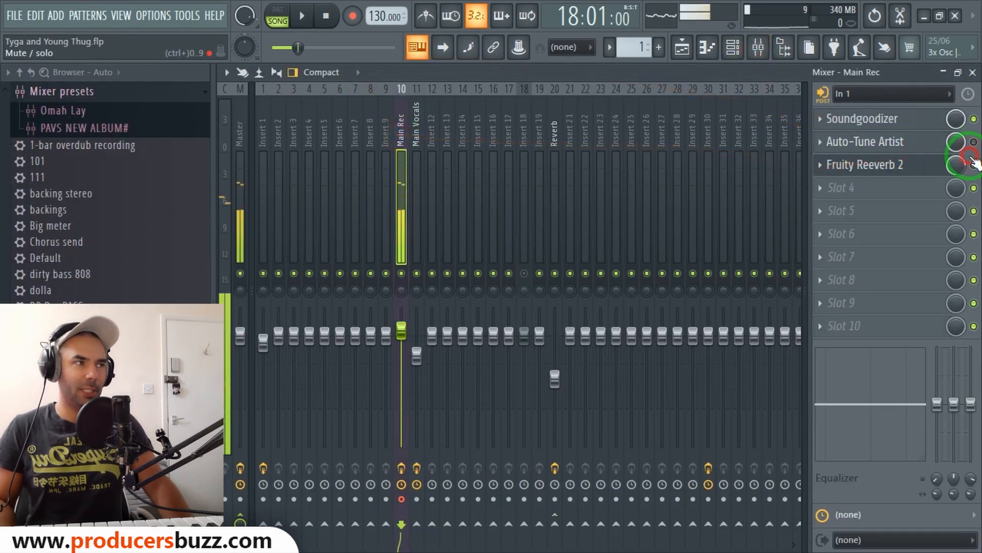
left_click(973, 72)
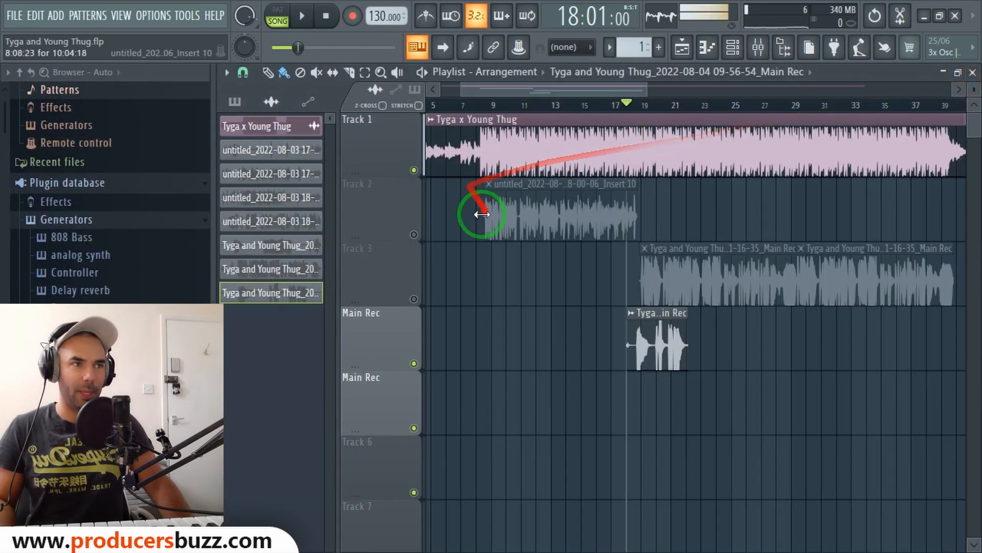
Unmute Track 2 and play back the arrangement from around bar 18.
left_click(414, 234)
left_click(537, 105)
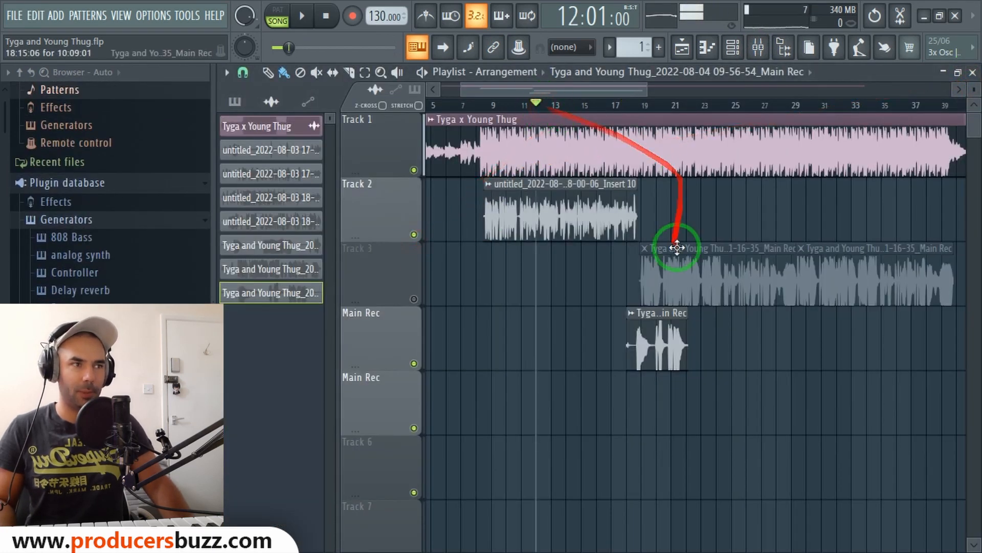
left_click(640, 105)
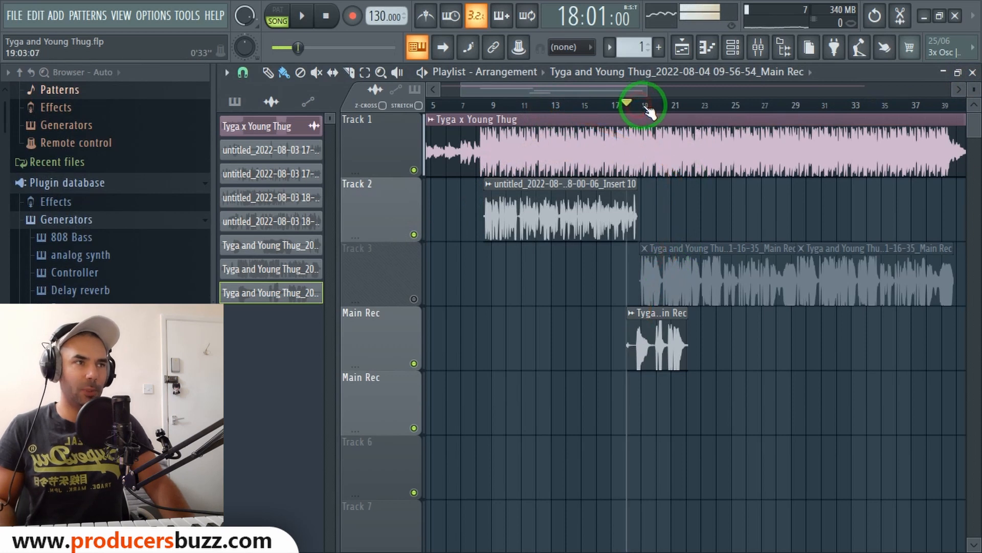
key("space")
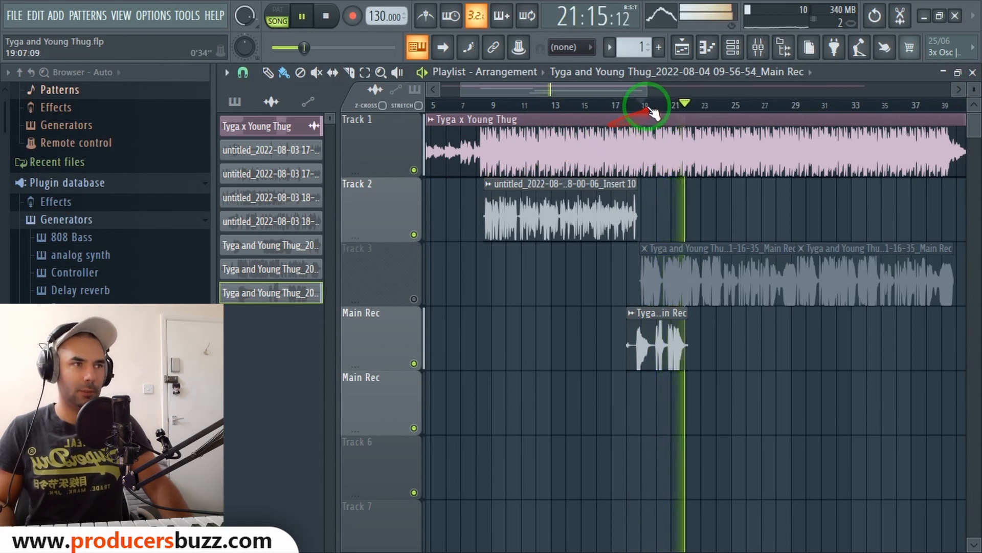
Play the arrangement from around bar 19.
left_click(633, 105)
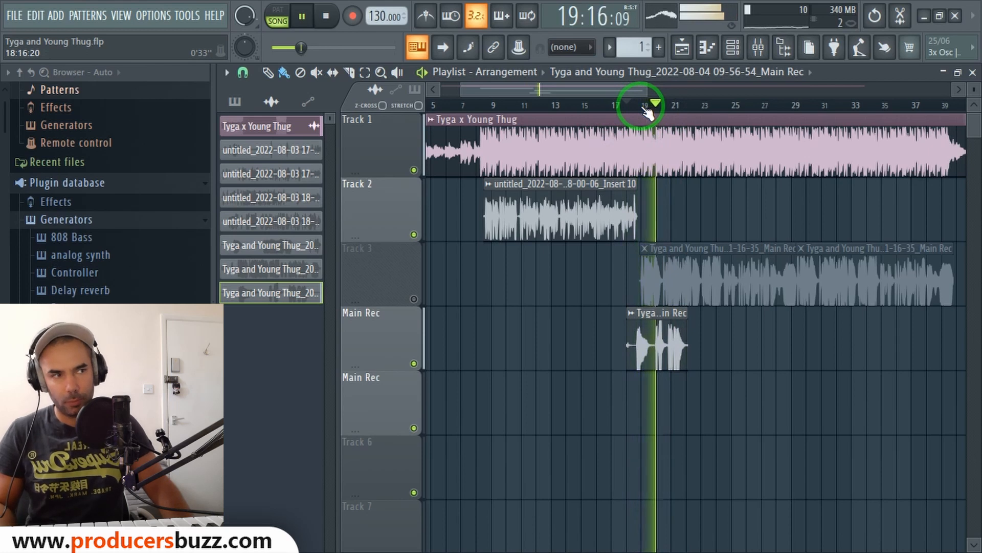
key("space")
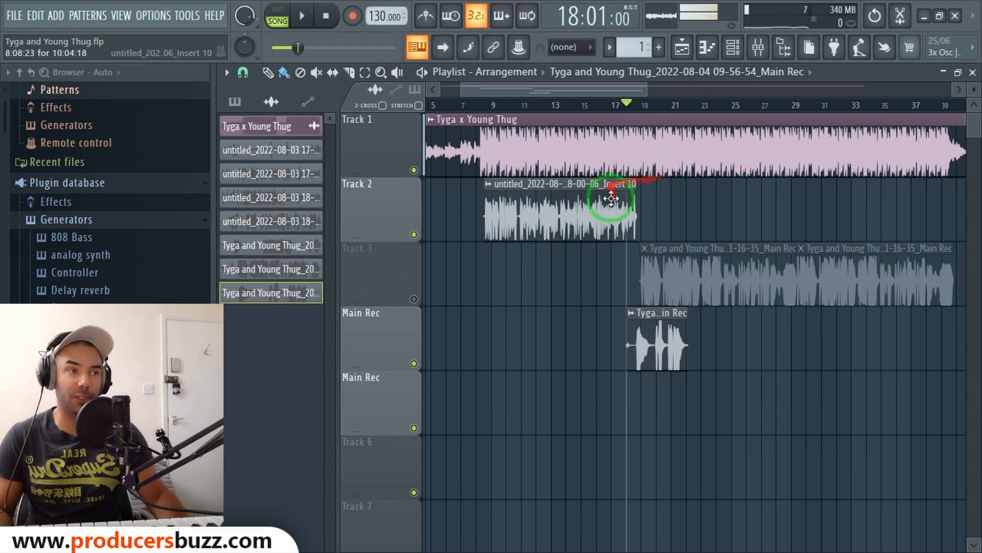
Delete the newly recorded vocal clip on the Main Rec track and play the arrangement from around bar 12.
right_click(660, 332)
left_click(538, 105)
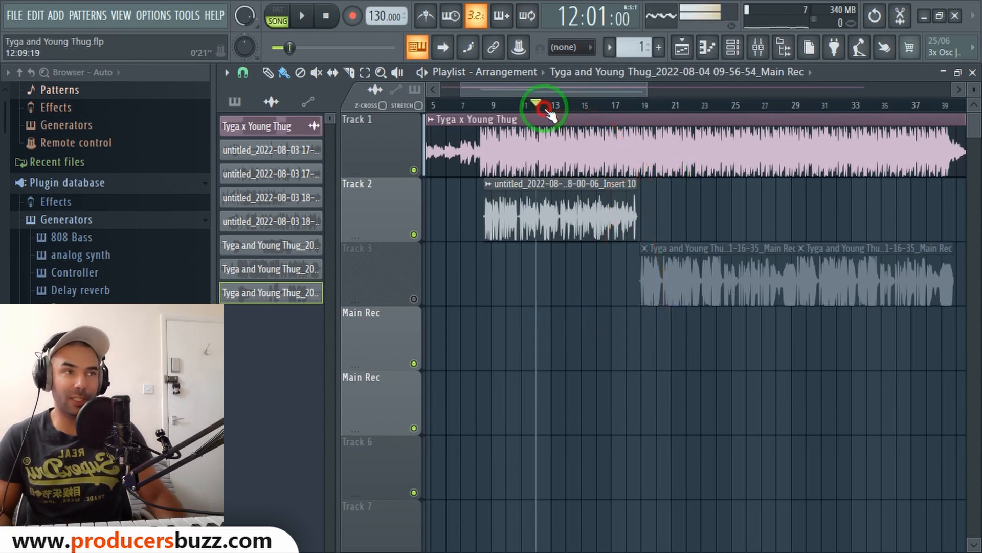
key("space")
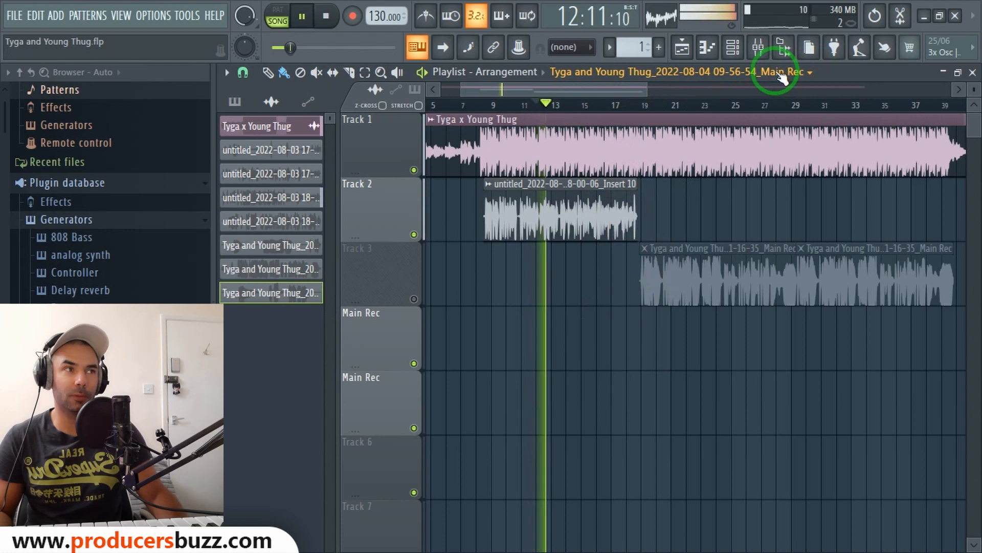
key("space")
Open the mixer on the Main Vocals insert and compare its effects by toggling the compressor, EQ, VocalCleaner and soft clipper during playback.
left_click(761, 50)
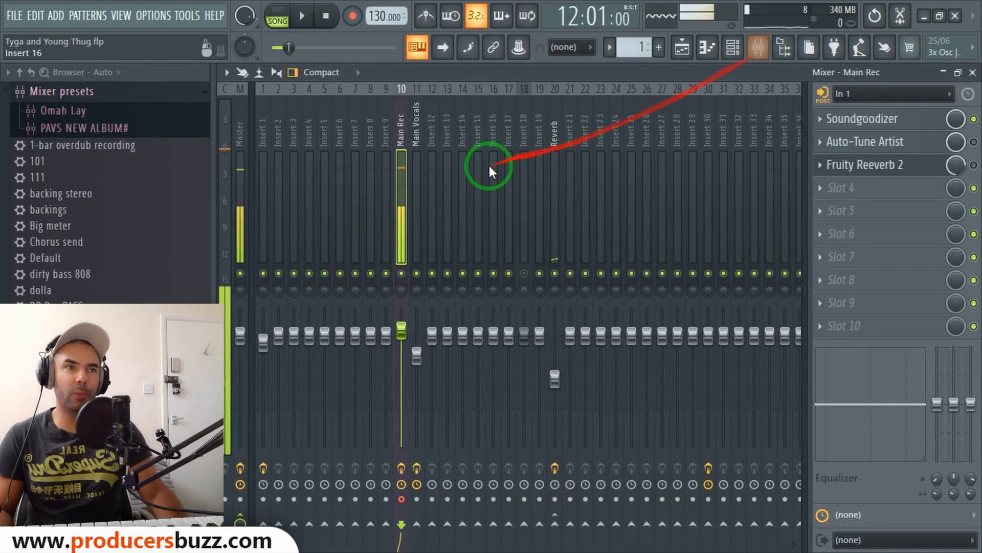
left_click(421, 165)
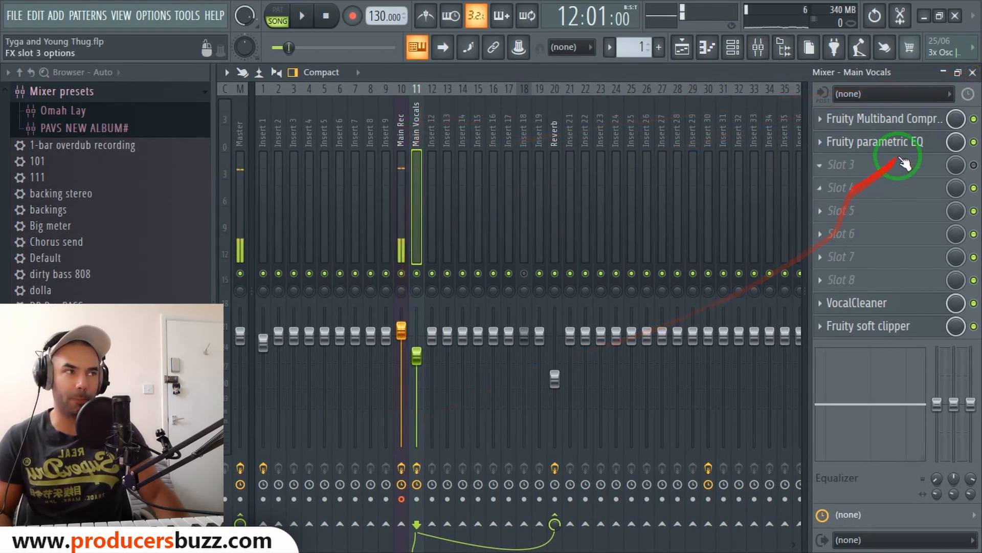
left_click(974, 143)
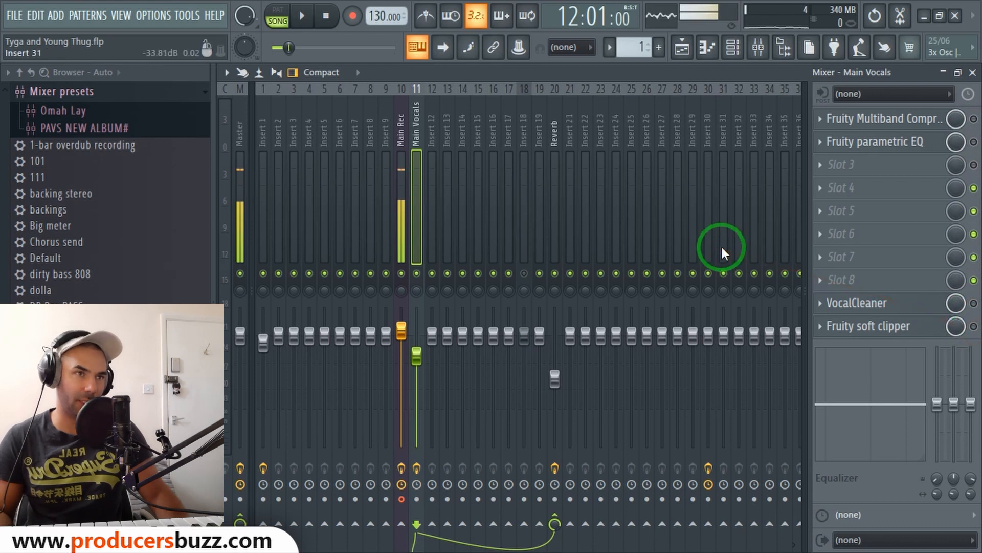
key("space")
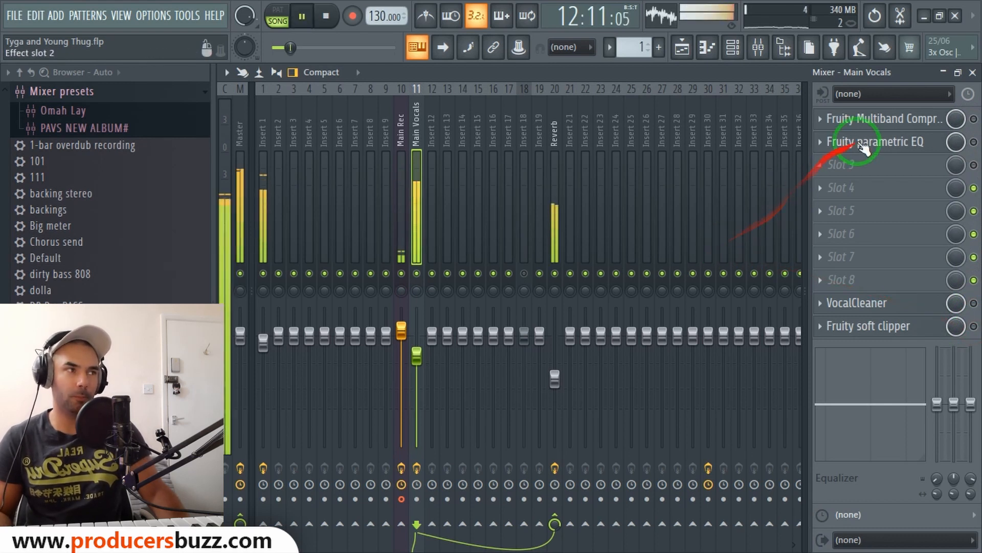
left_click(974, 142)
left_click(974, 303)
left_click(974, 326)
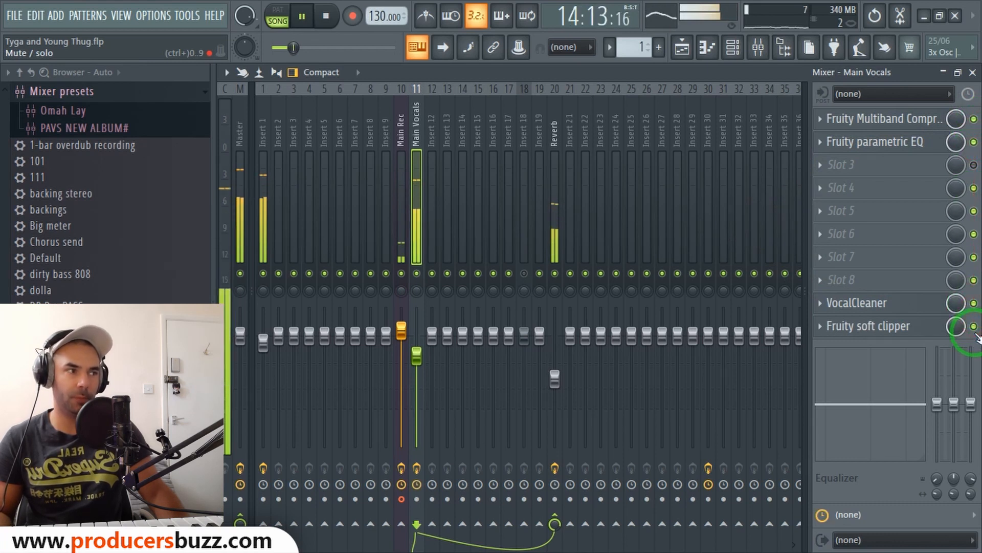
left_click(974, 325)
left_click(974, 304)
left_click(974, 142)
left_click(973, 119)
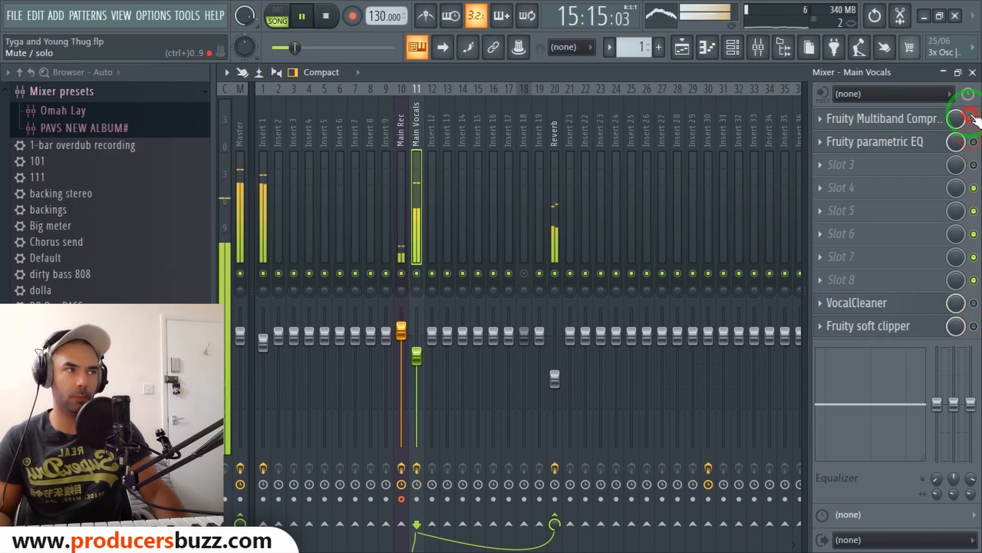
left_click(973, 142)
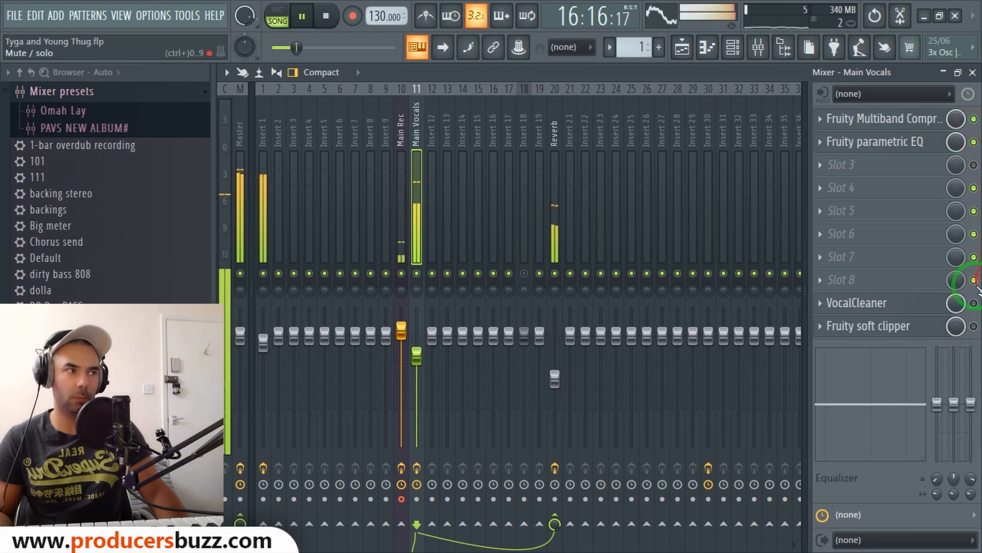
key("space")
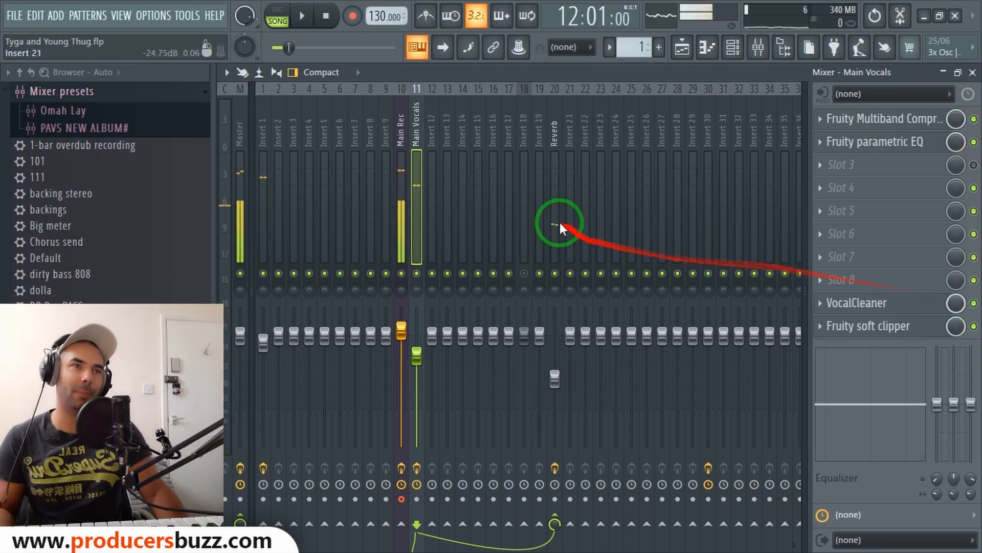
Open the Auto-Tune Artist plugin on the Main Rec insert and reposition its window, narrowing the browser.
left_click(400, 158)
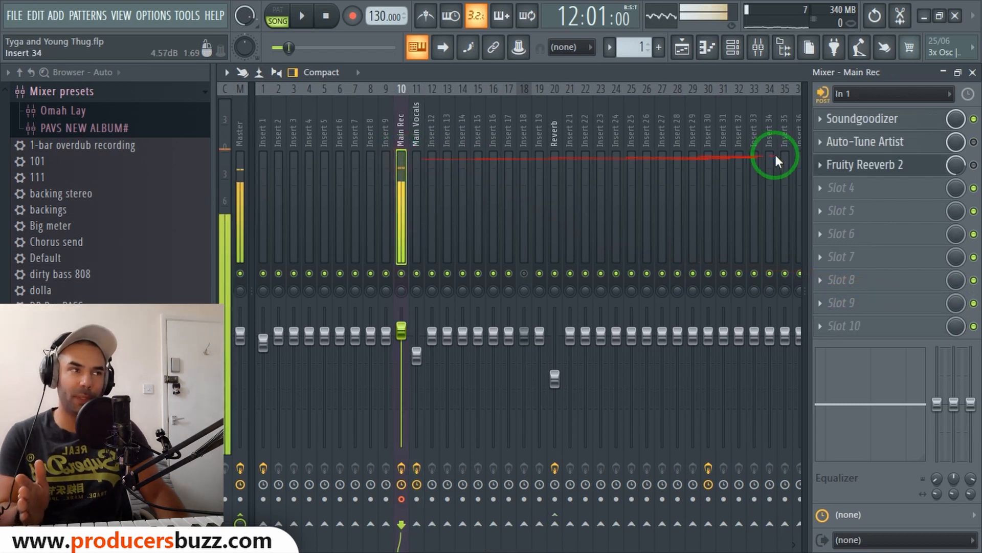
left_click(971, 155)
left_click_drag(802, 161, 818, 90)
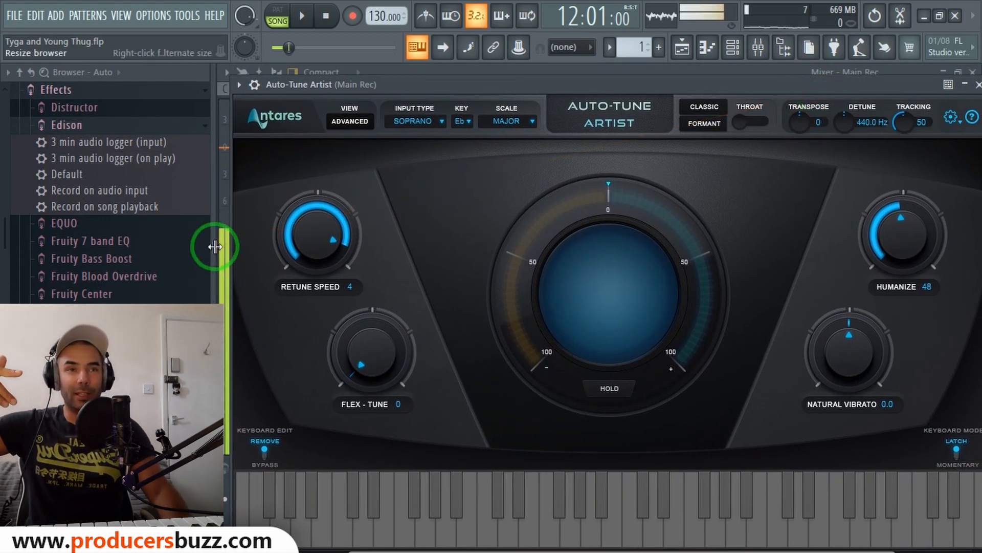
left_click_drag(212, 245, 123, 251)
left_click_drag(492, 87, 626, 96)
Check the Auto-Tune input type, key and scale settings, keeping Soprano, Eb and Major, and close the plugin.
left_click(383, 128)
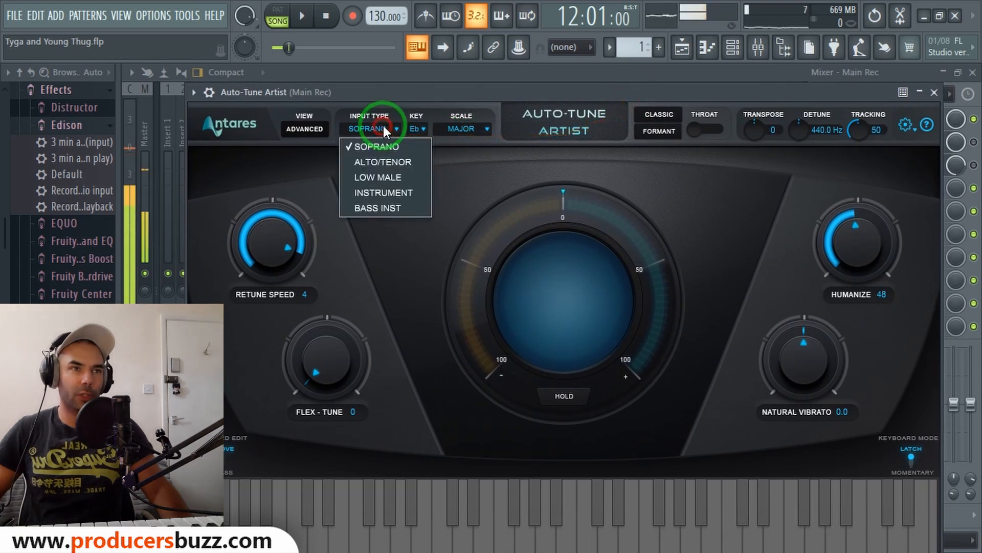
left_click(385, 146)
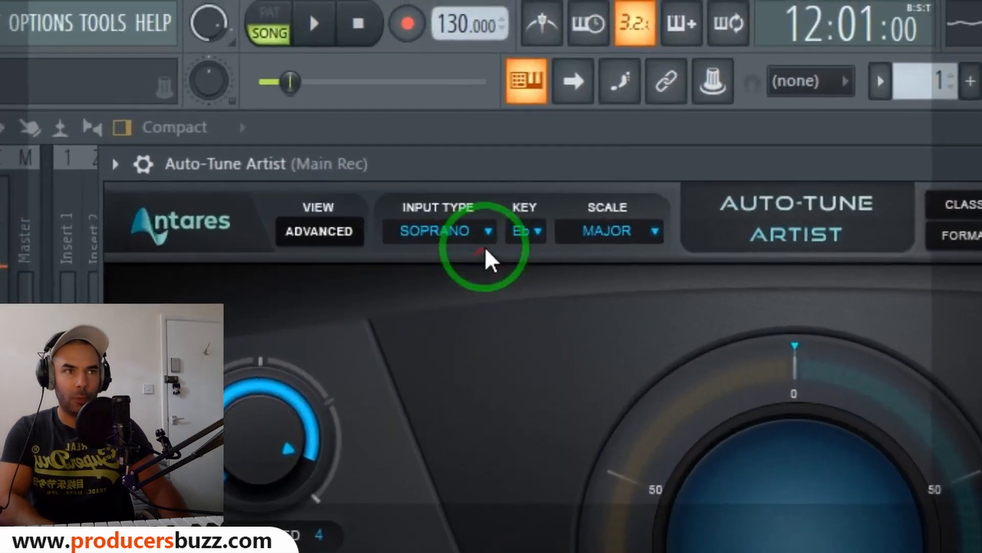
left_click(417, 129)
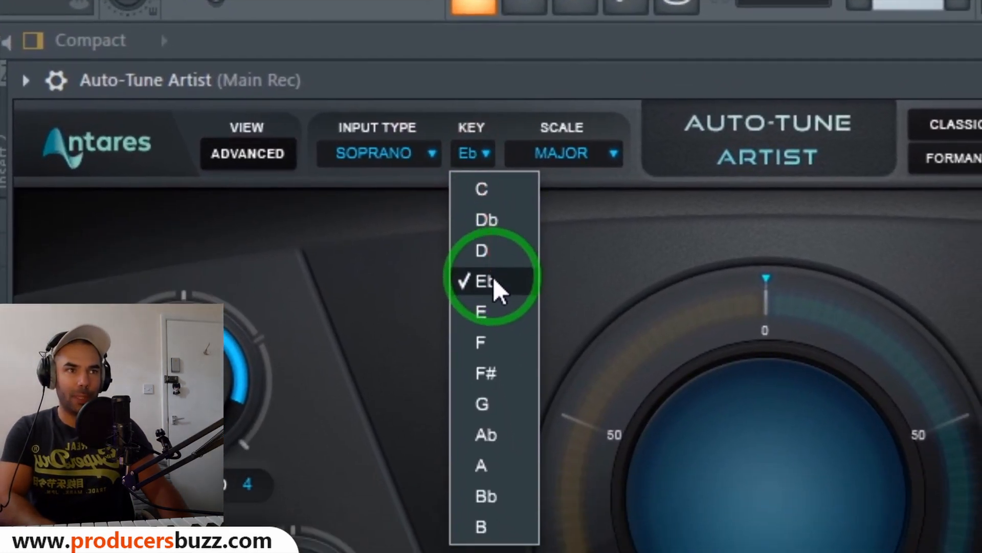
left_click(495, 372)
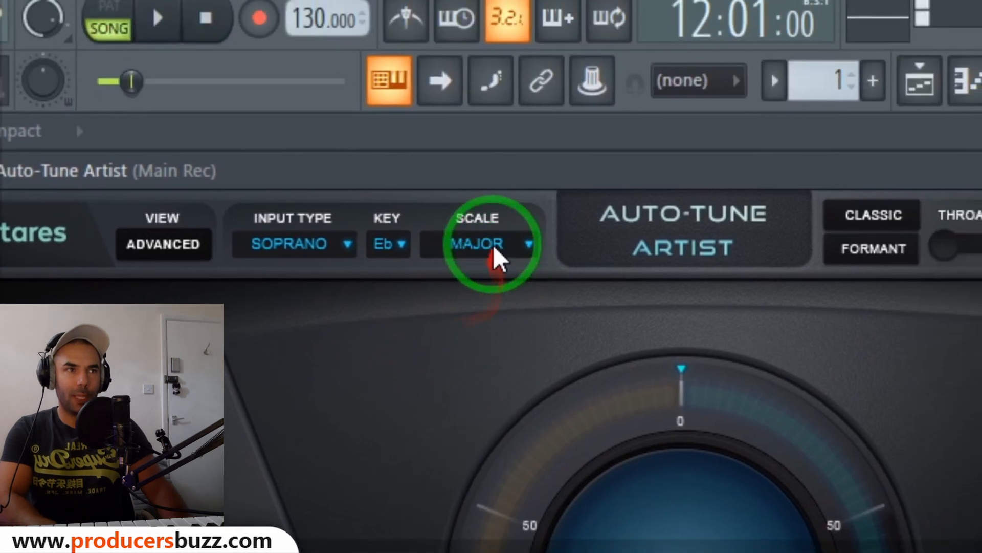
left_click(493, 248)
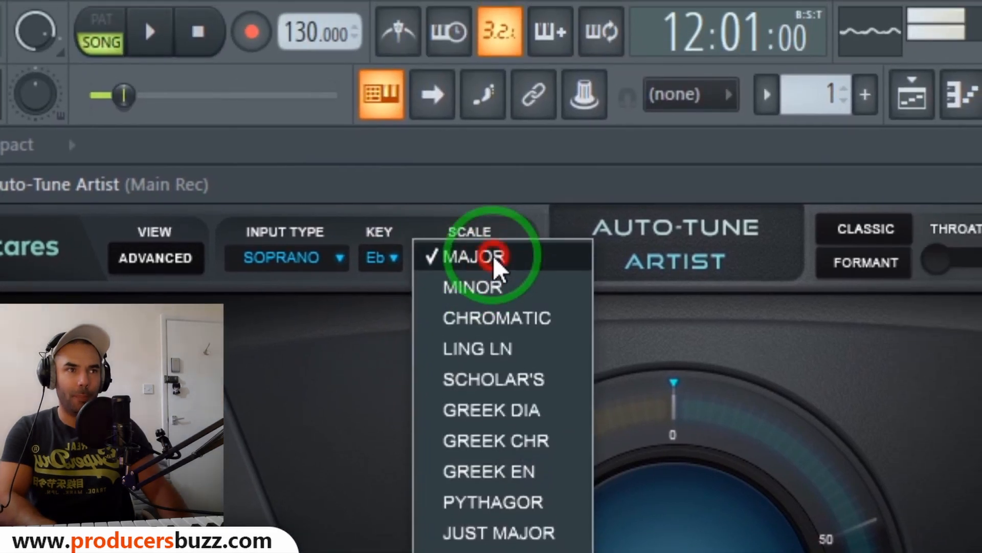
left_click(492, 246)
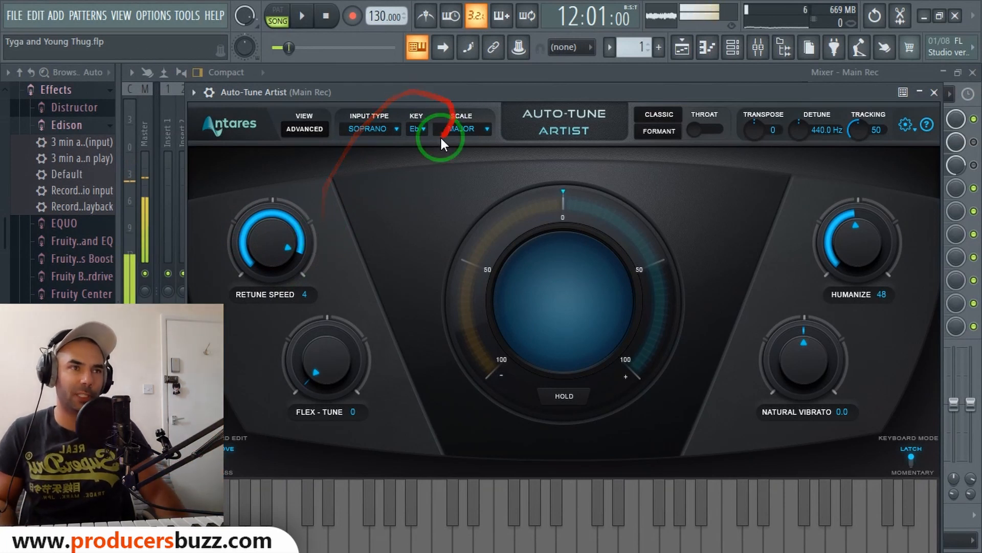
left_click(418, 128)
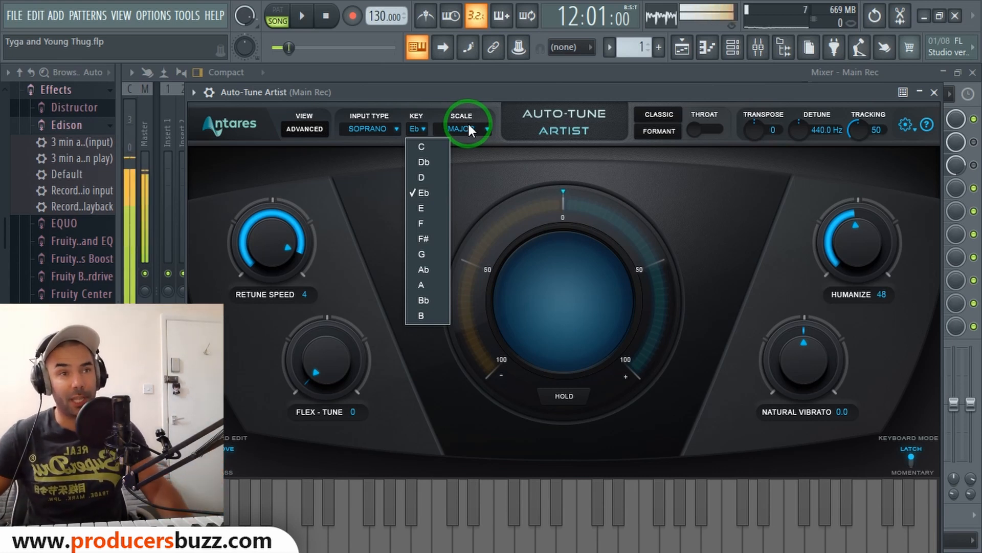
left_click(269, 251)
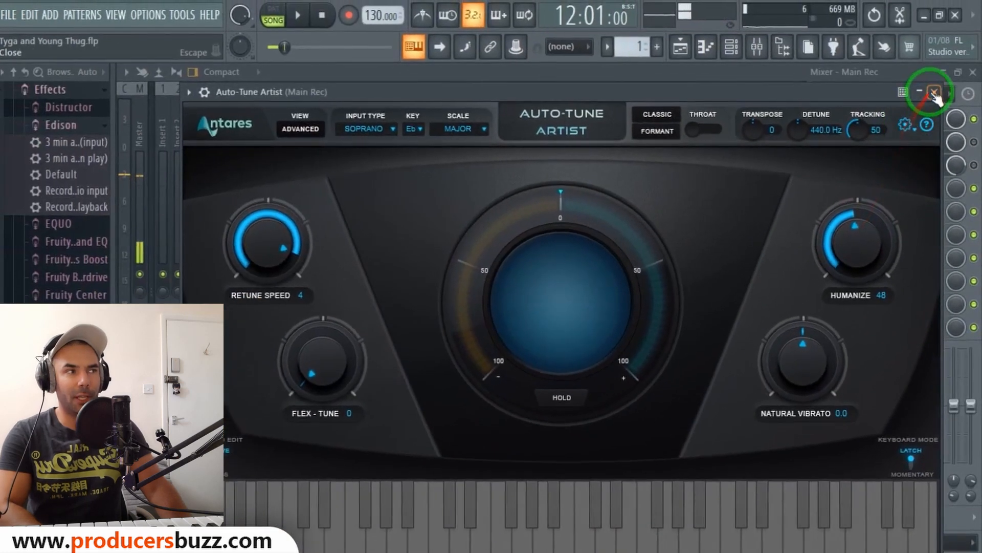
left_click(933, 93)
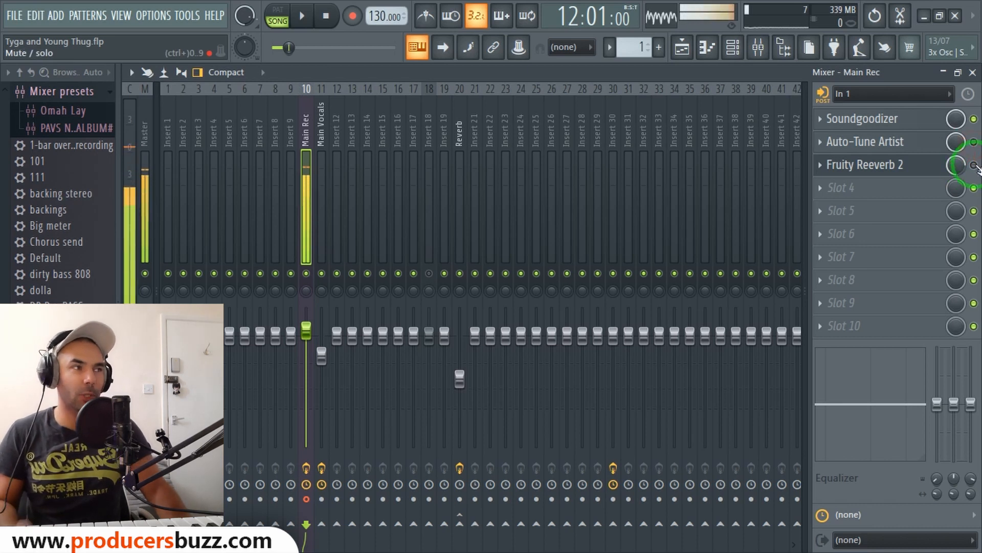
Open the Fruity Reeverb 2 plugin on the Main Rec insert.
left_click(899, 165)
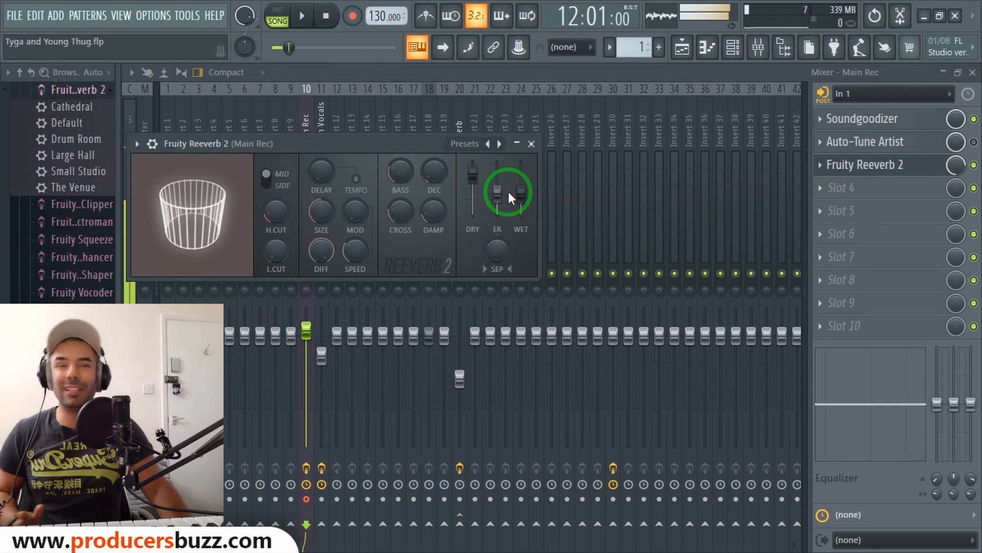
mouse_move(955, 164)
left_mouse_down()
mouse_move(956, 179)
mouse_move(955, 164)
left_mouse_up()
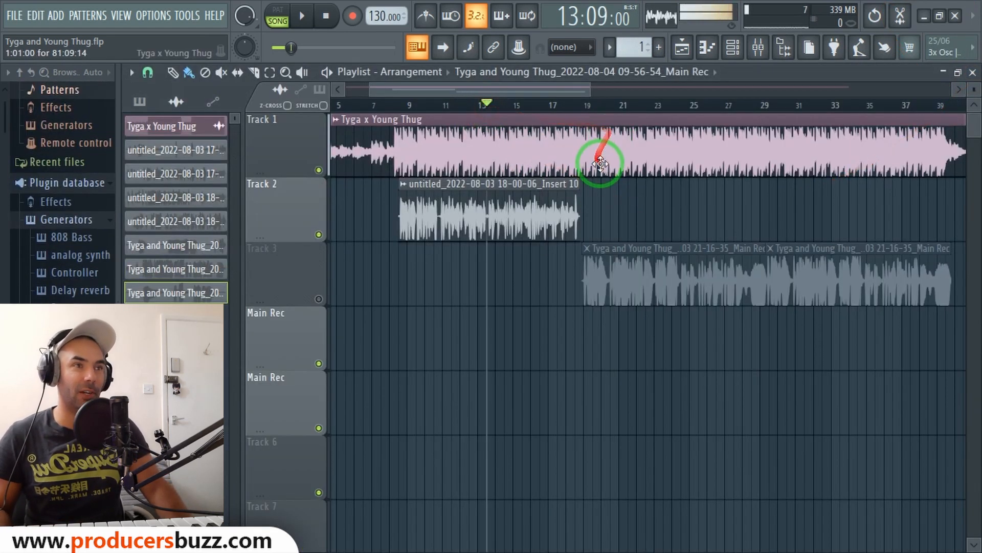
Bypass the compressor, EQ and VocalCleaner on the Main Vocals insert, close the mixer and play from around bar 10.
left_click(759, 47)
left_click(323, 136)
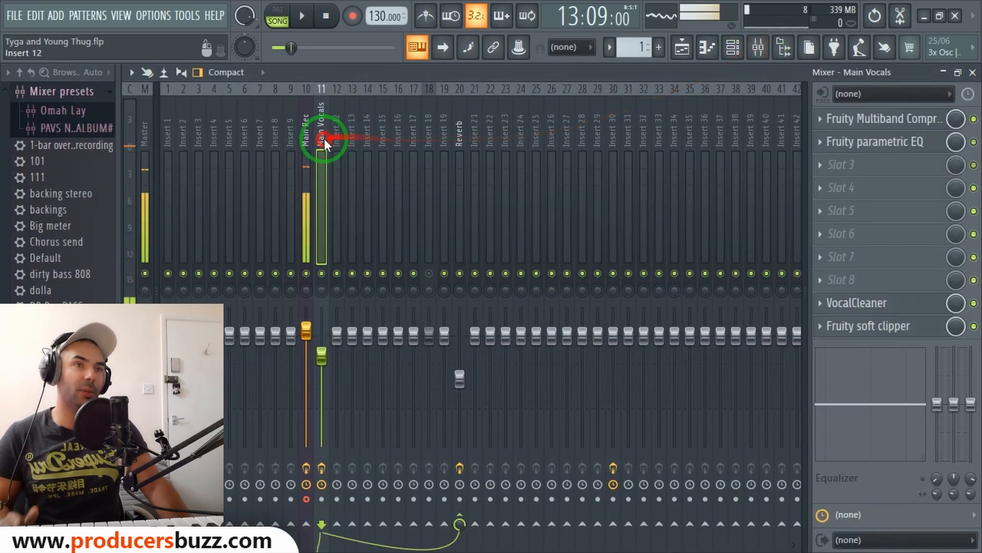
left_click(974, 119)
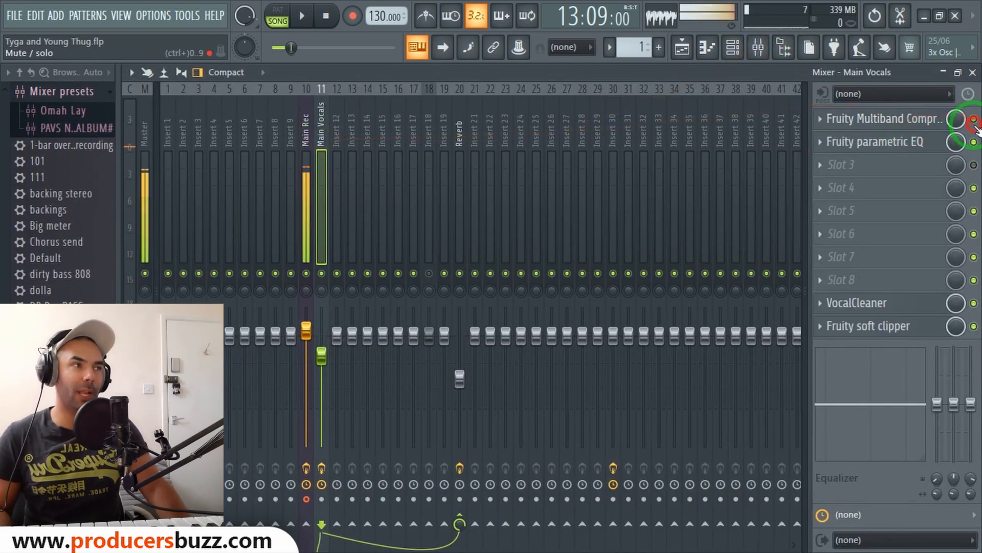
left_click(973, 142)
left_click(973, 303)
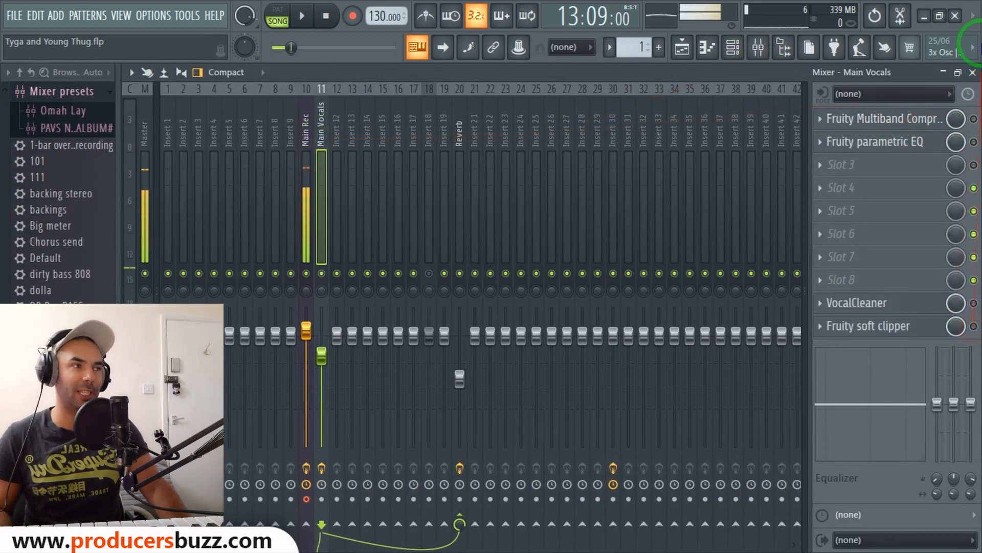
left_click(973, 72)
left_click(430, 105)
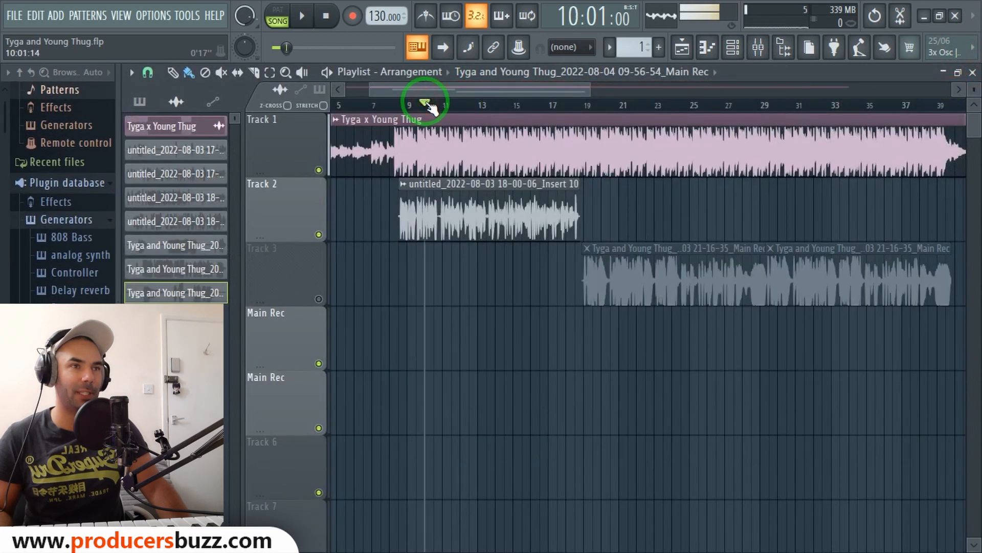
key("space")
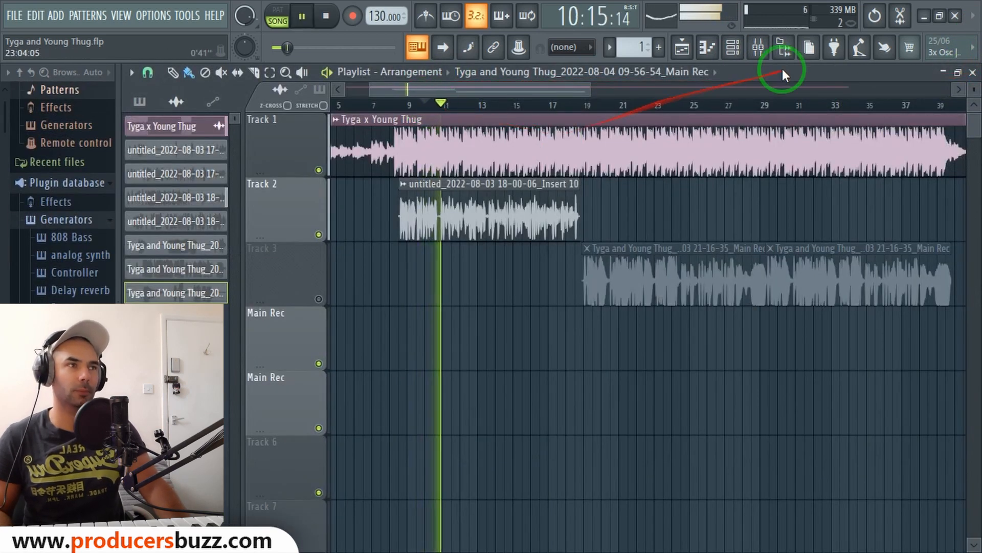
Re-enable the compressor, EQ, VocalCleaner and soft clipper on the Main Vocals insert during playback, then stop playback.
left_click(758, 47)
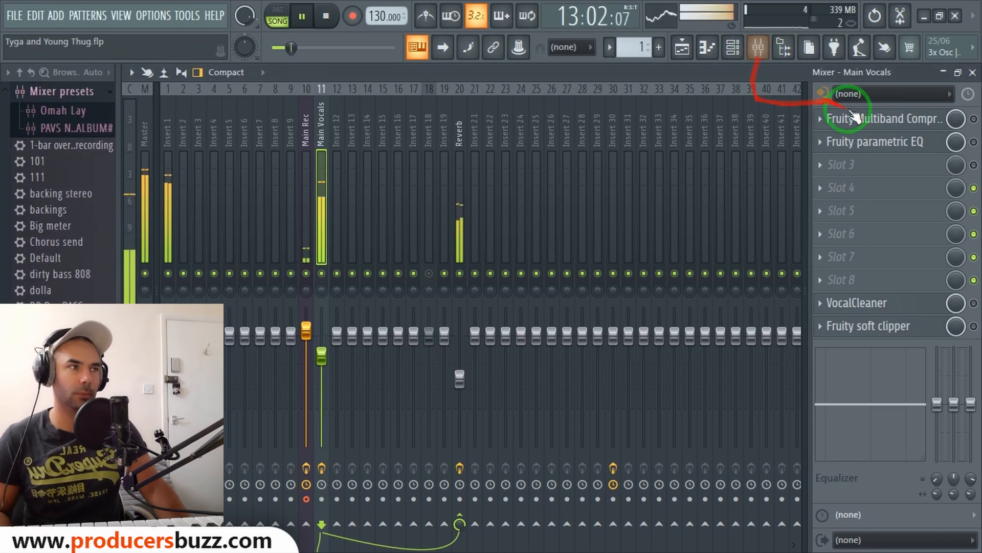
left_click(973, 119)
left_click(974, 142)
left_click(973, 303)
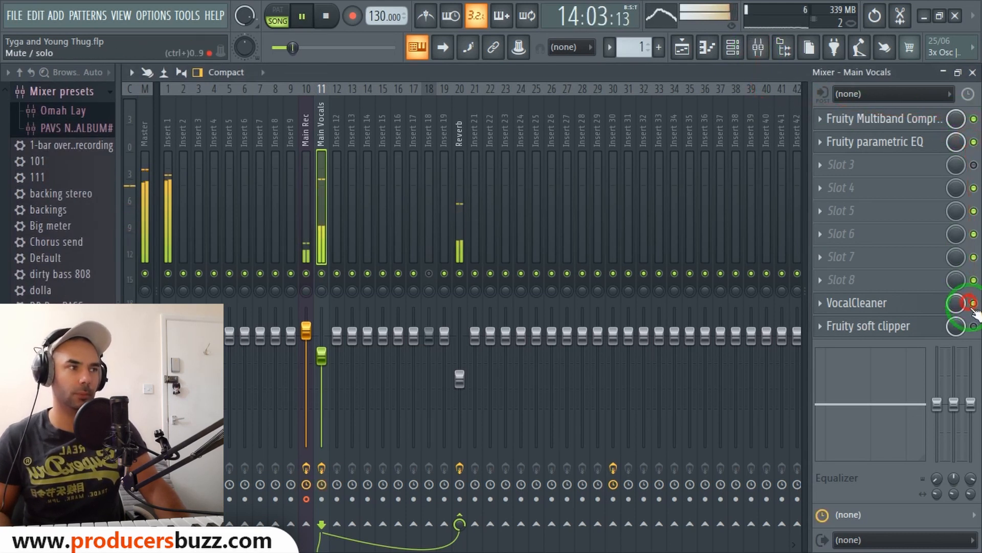
left_click(974, 326)
key("space")
Open the Fruity Multiband Compressor on the Main Vocals insert, bypass the parametric EQ, and reposition the compressor window.
left_click(928, 123)
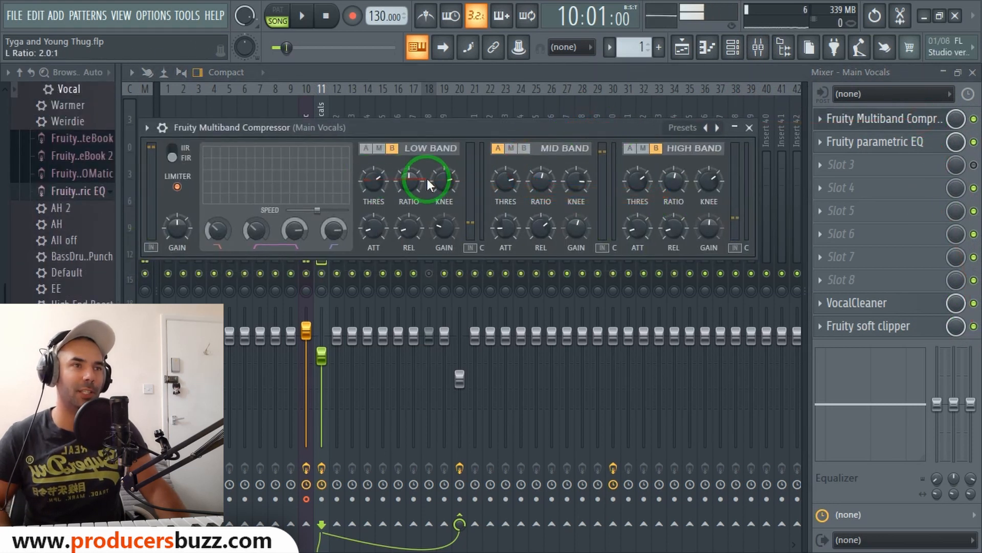
left_click(974, 143)
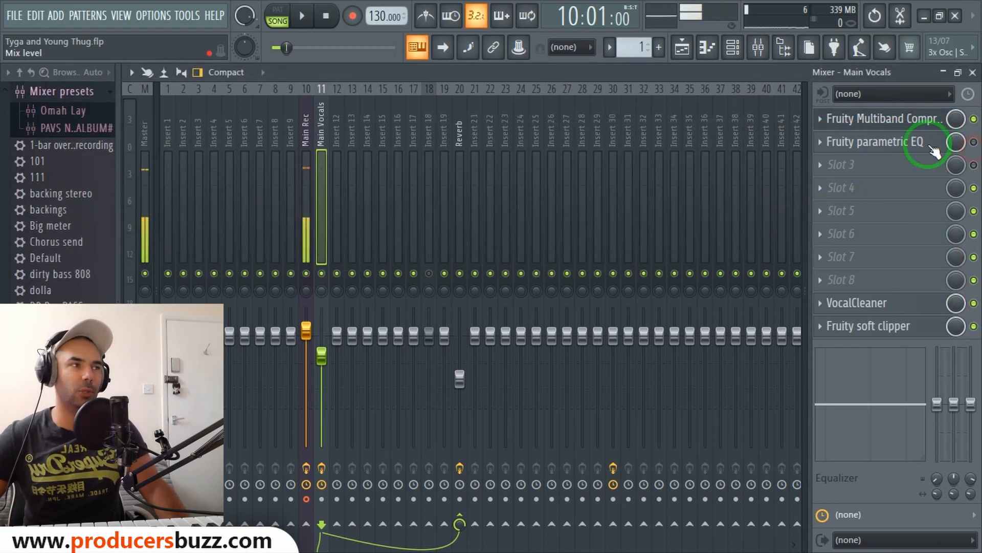
left_click(834, 119)
left_click_drag(469, 131, 674, 137)
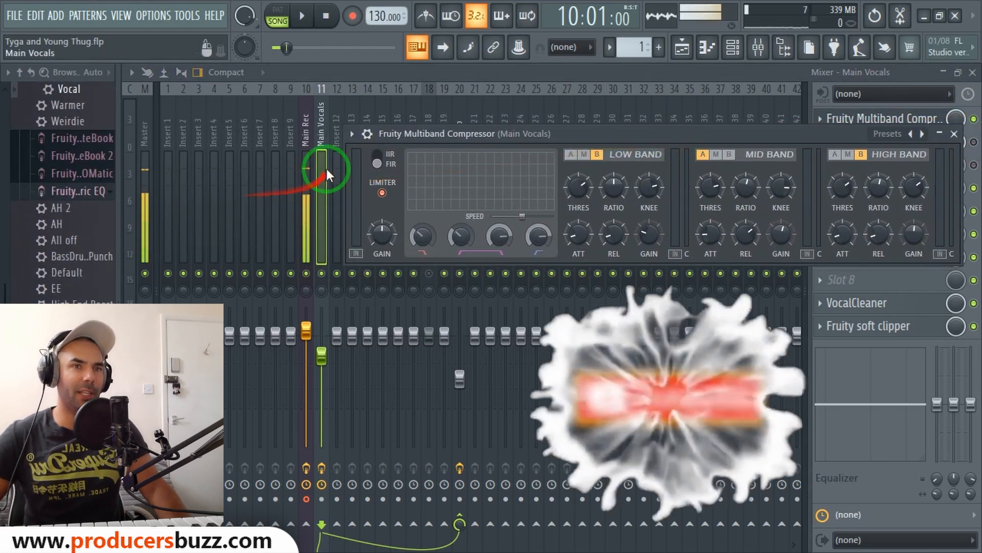
left_click_drag(124, 209, 201, 211)
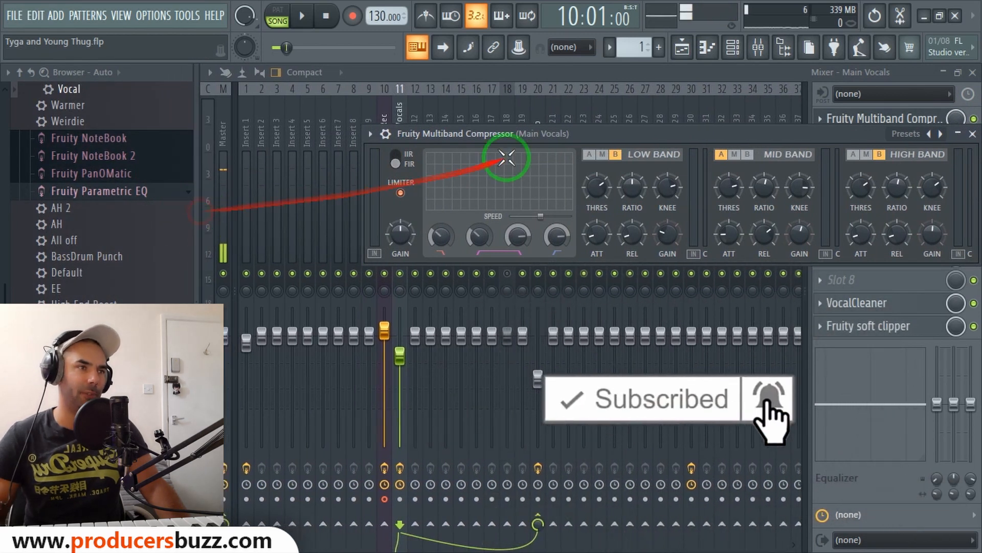
Close the Fruity Multiband Compressor window and open the Fruity parametric EQ on the Main Vocals insert, repositioning it.
left_click_drag(596, 136, 451, 133)
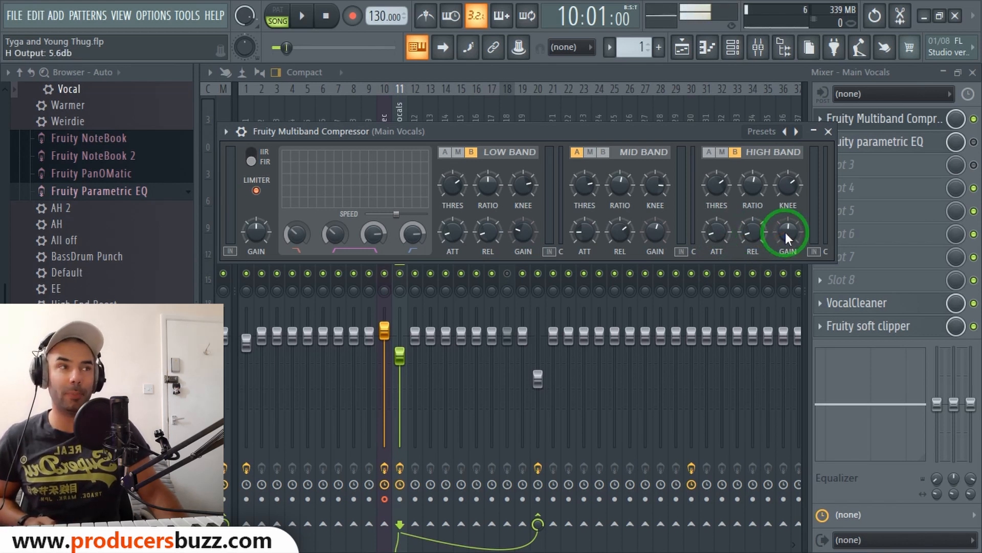
left_click(829, 132)
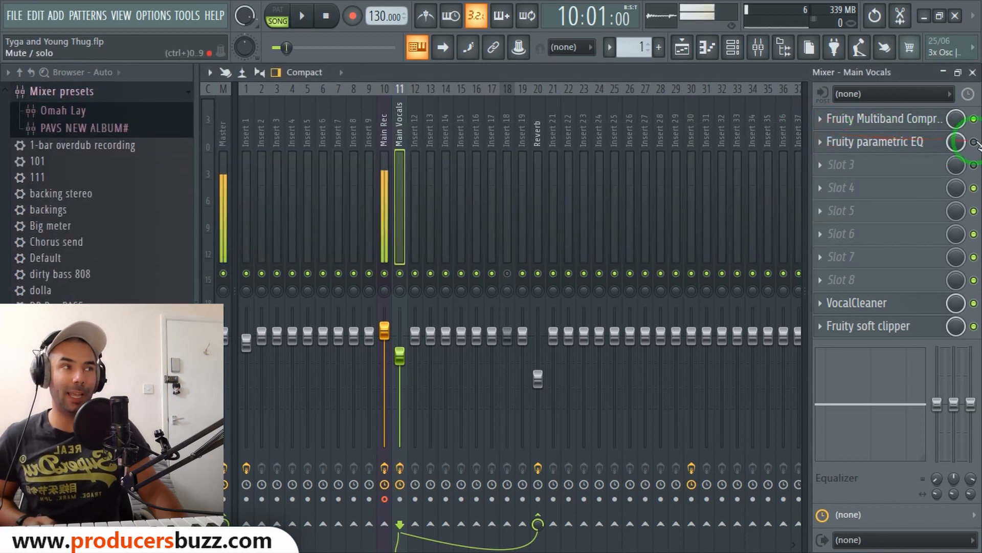
left_click(910, 146)
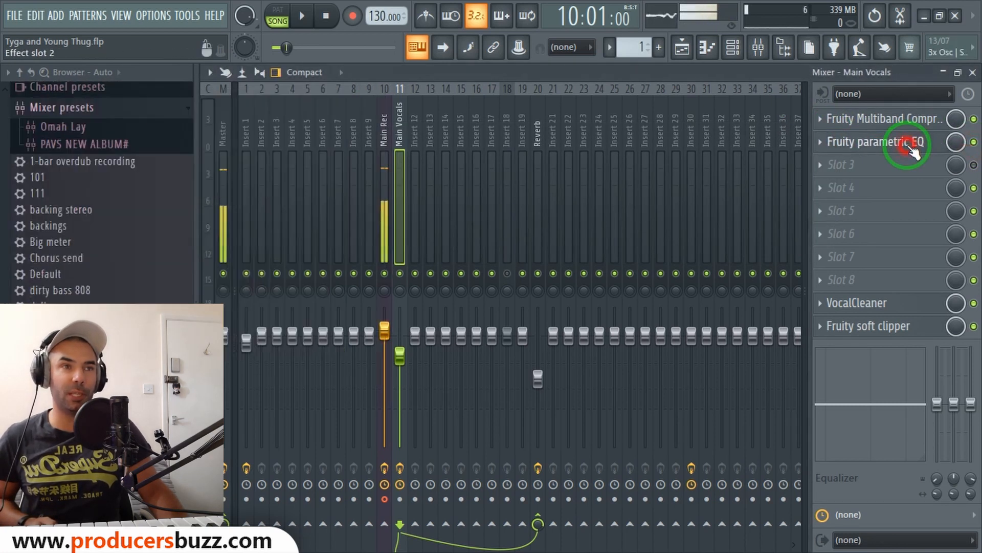
left_click_drag(372, 83, 476, 106)
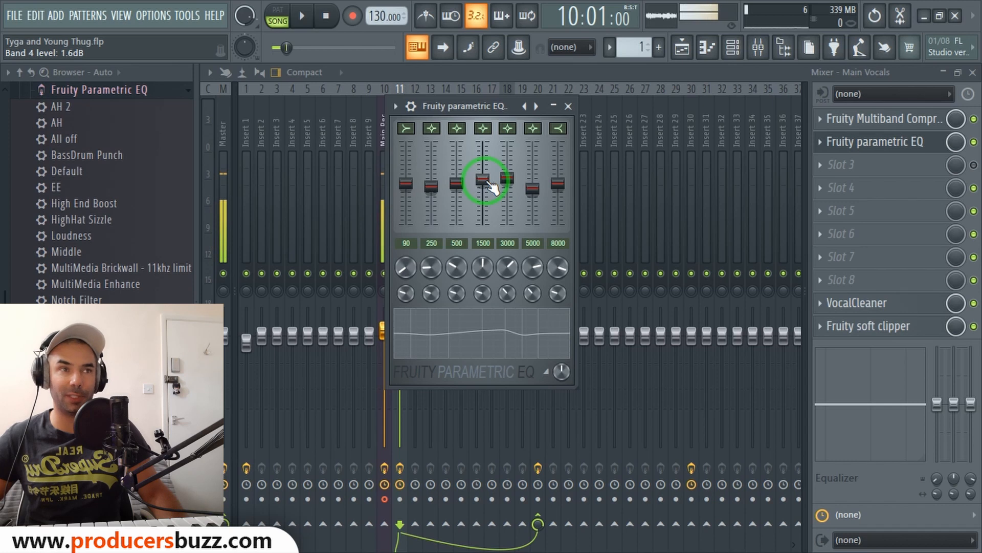
Check the levels of the parametric EQ's upper bands, then close the EQ window.
left_click(513, 178)
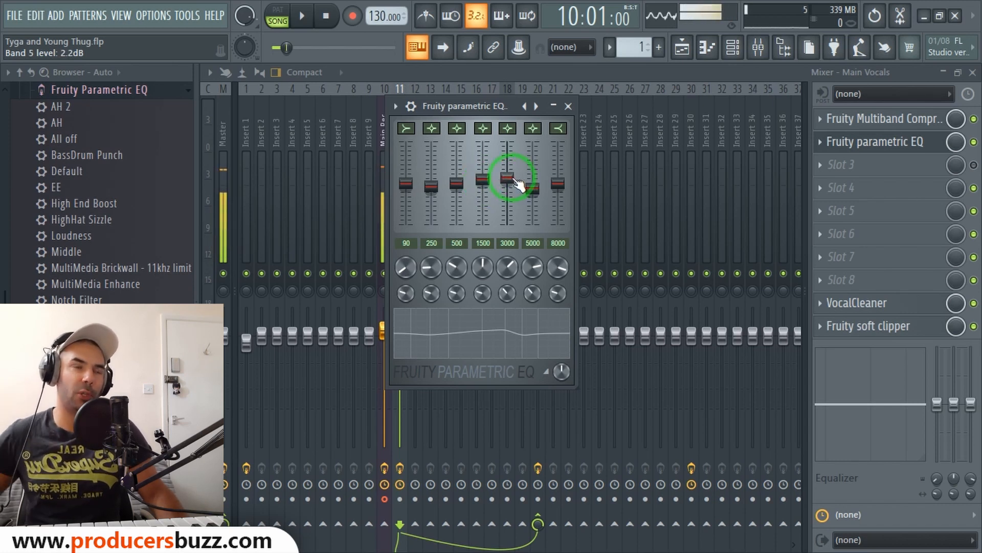
left_click(534, 189)
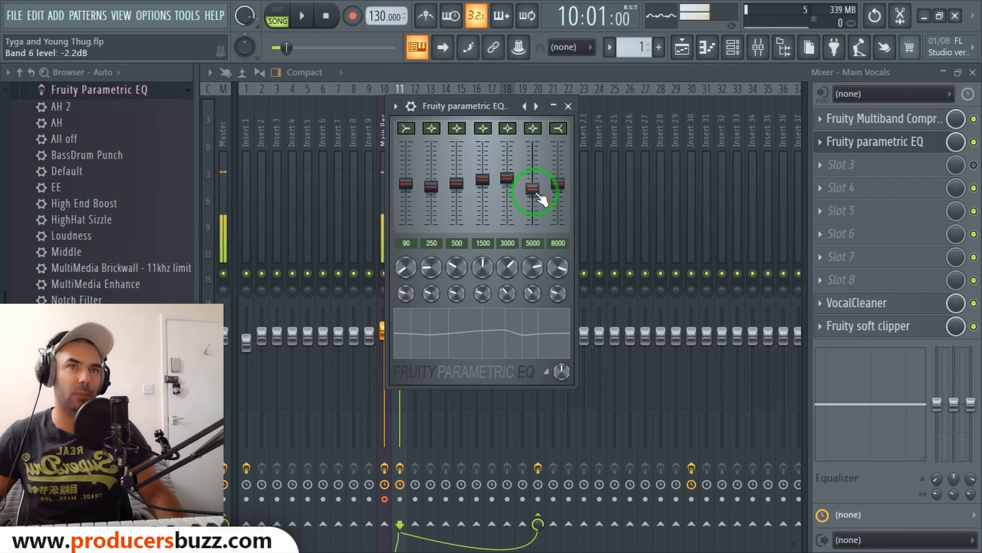
left_click(559, 186)
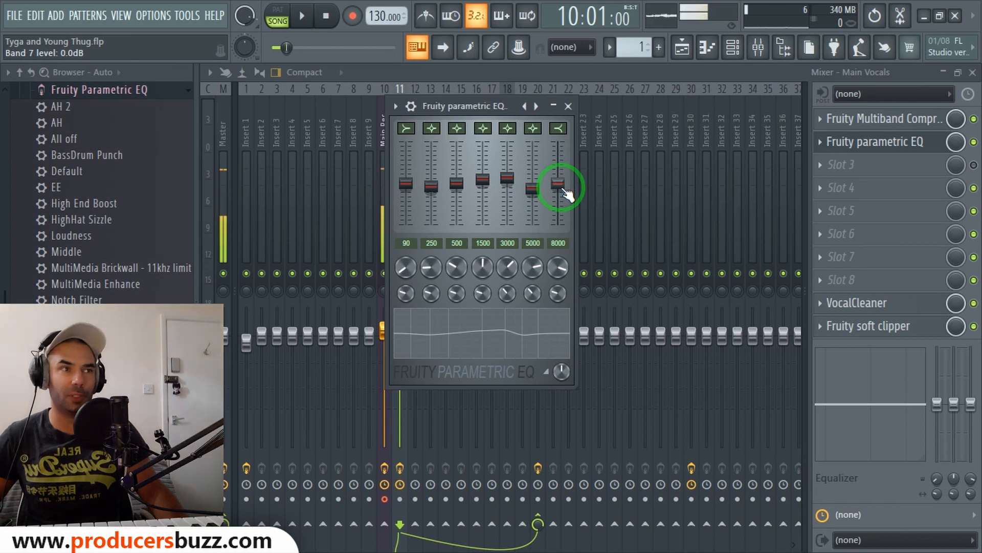
left_click(567, 106)
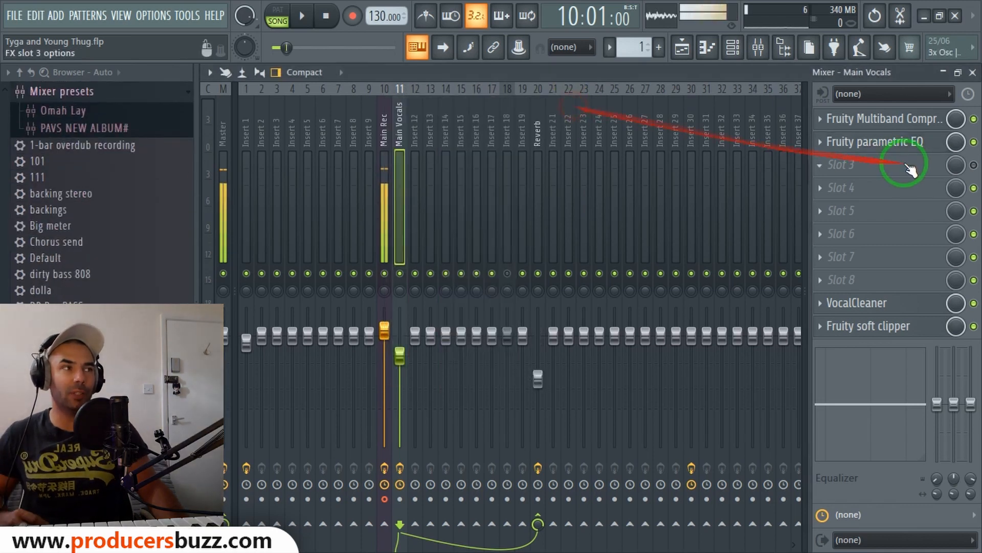
Bypass the VocalCleaner, Fruity soft clipper and Fruity Multiband Compressor on the Main Vocals insert.
left_click(973, 303)
left_click(974, 325)
left_click(973, 118)
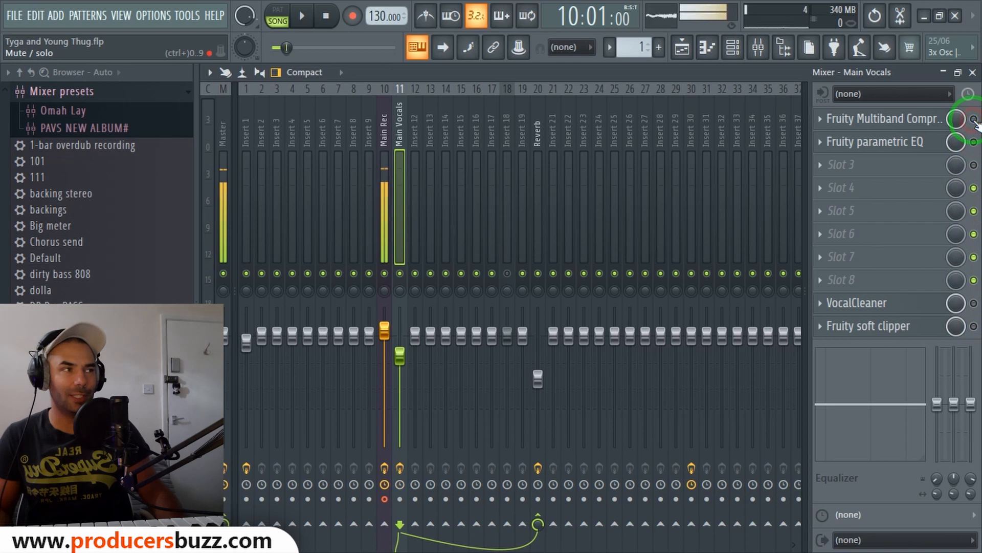
Play the project, re-enable the multiband compressor during playback, then stop playback.
key("space")
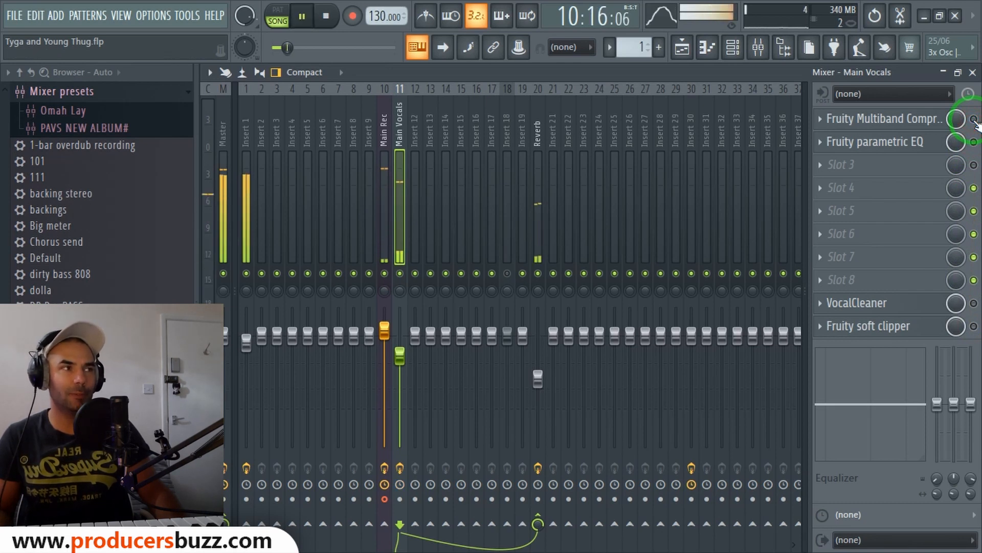
left_click(974, 119)
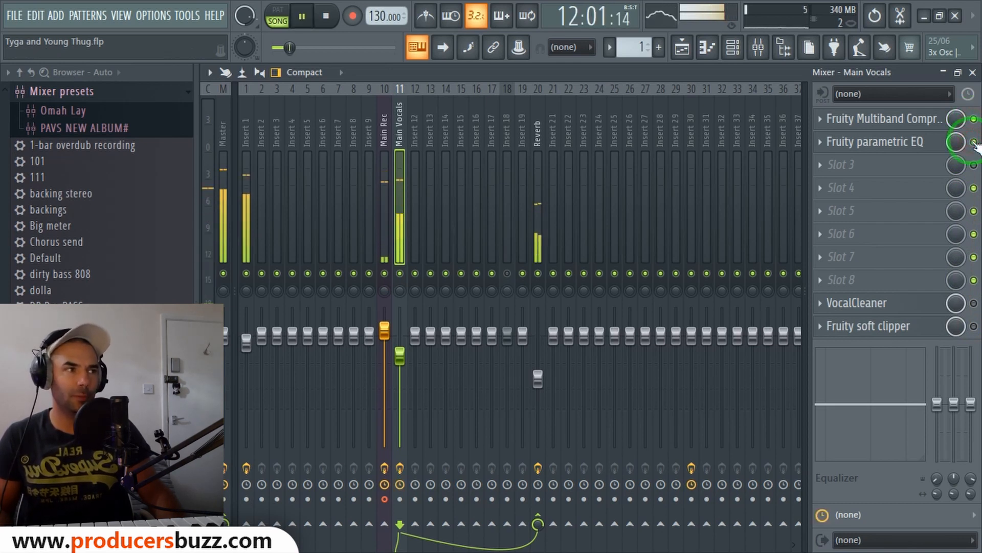
key("space")
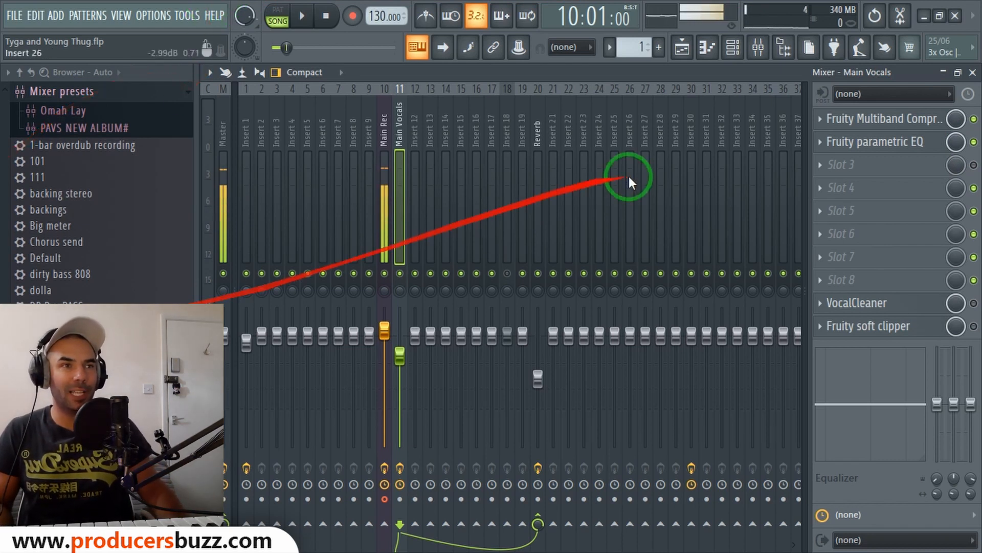
Switch to the playlist, unmute Track 3 and play from around bar 19.
left_click(972, 72)
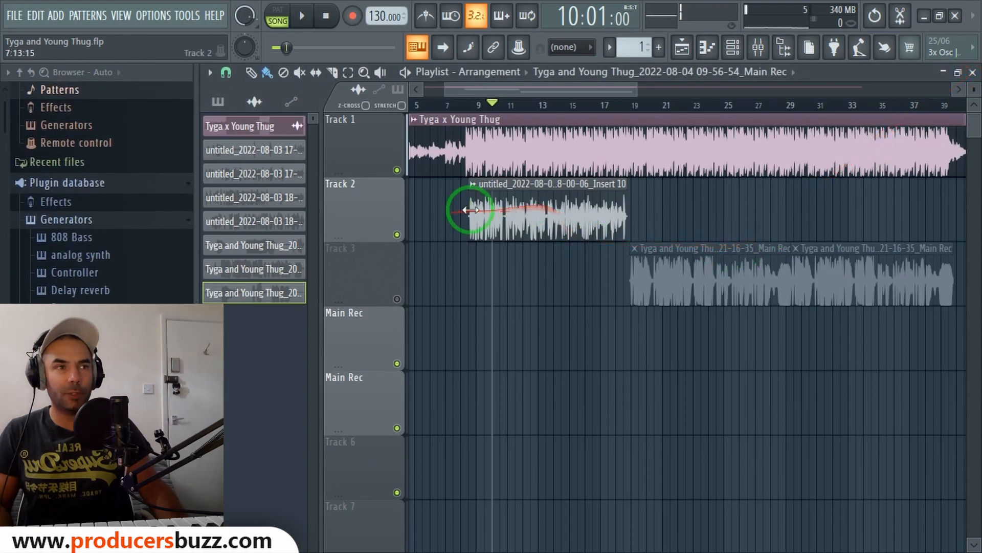
left_click(495, 209)
double_click(716, 252)
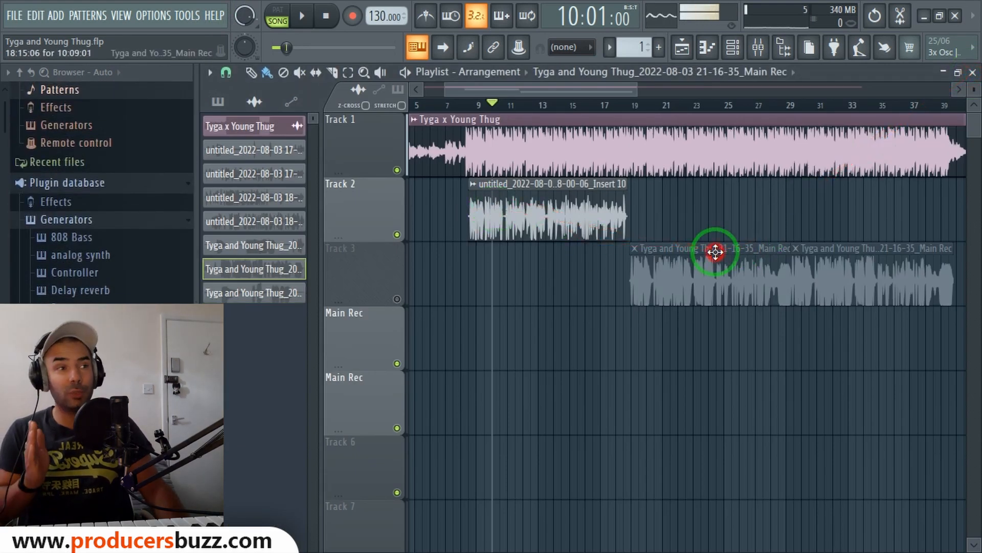
left_click(694, 208)
left_click(397, 299)
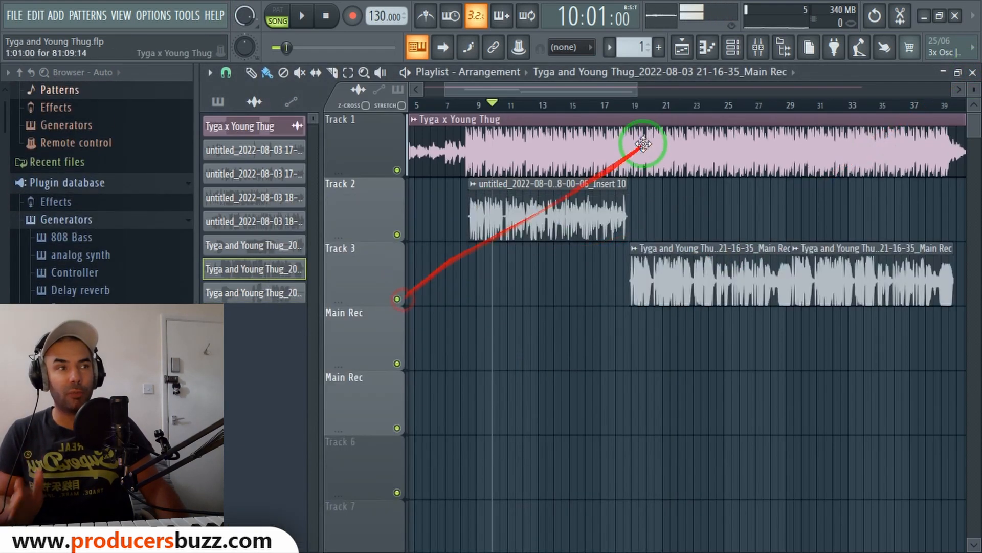
left_click(642, 109)
key("space")
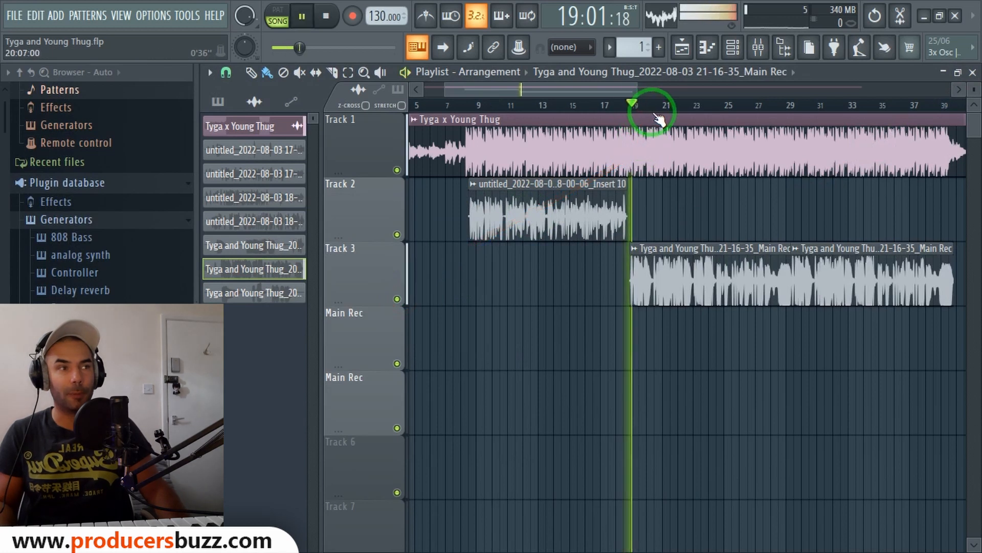
Open the mixer, re-enable the parametric EQ and multiband compressor on Main Vocals, and stop playback.
left_click(767, 50)
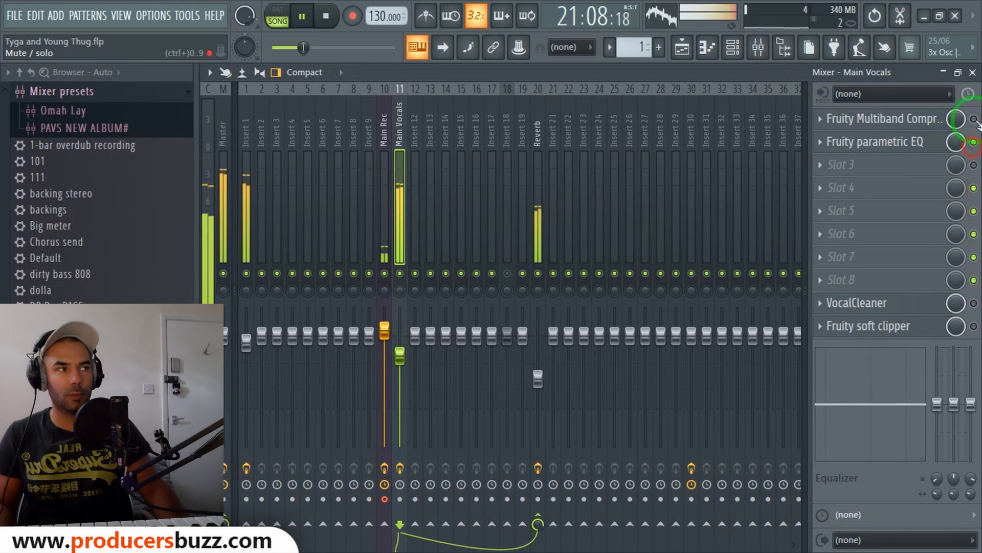
left_click(974, 141)
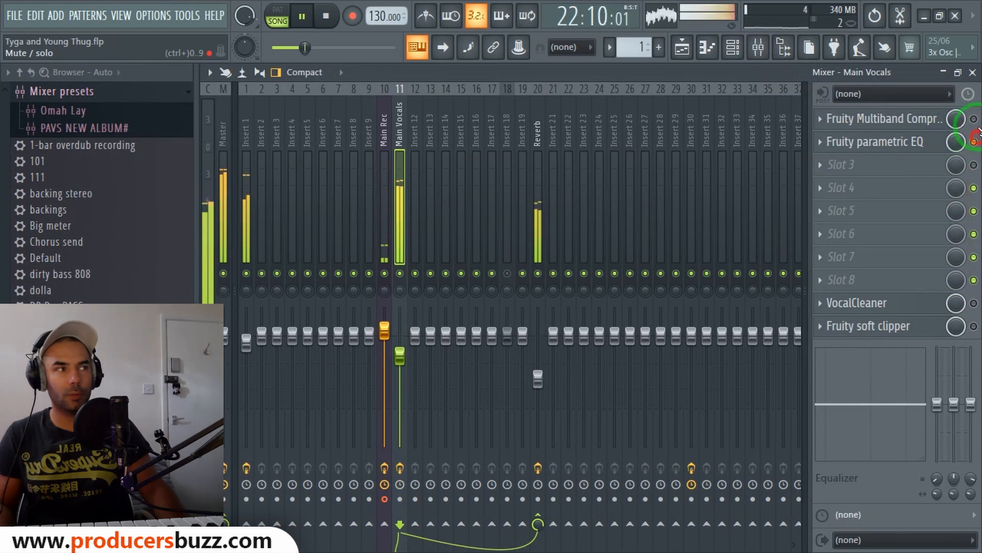
left_click(973, 119)
key("space")
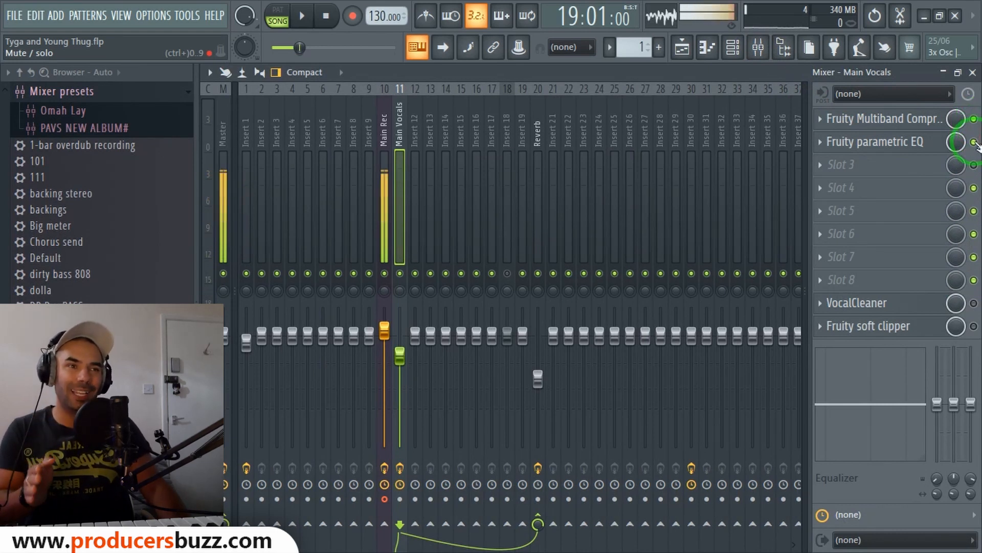
Select the Main Rec insert and raise its volume fader slightly.
left_click(384, 151)
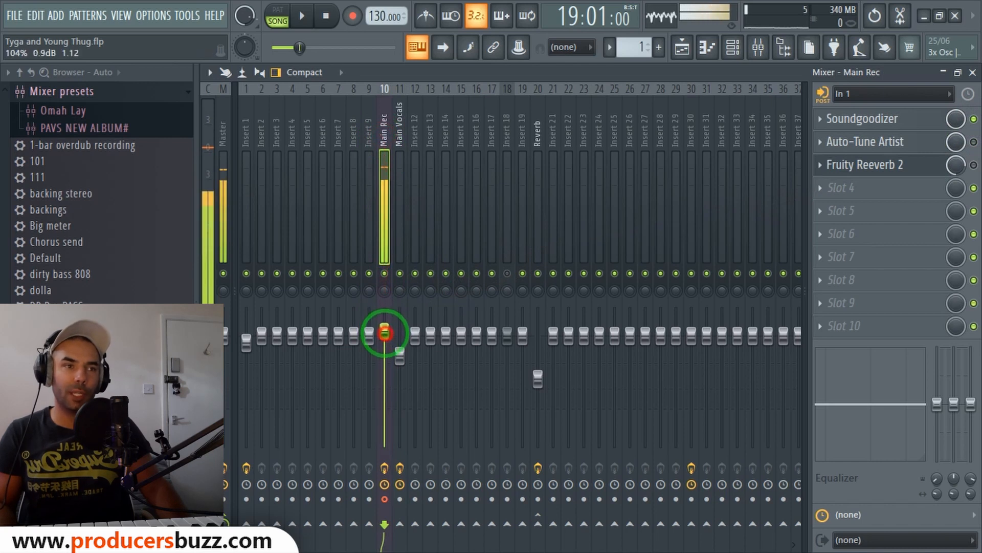
right_click(388, 337)
left_click(391, 335)
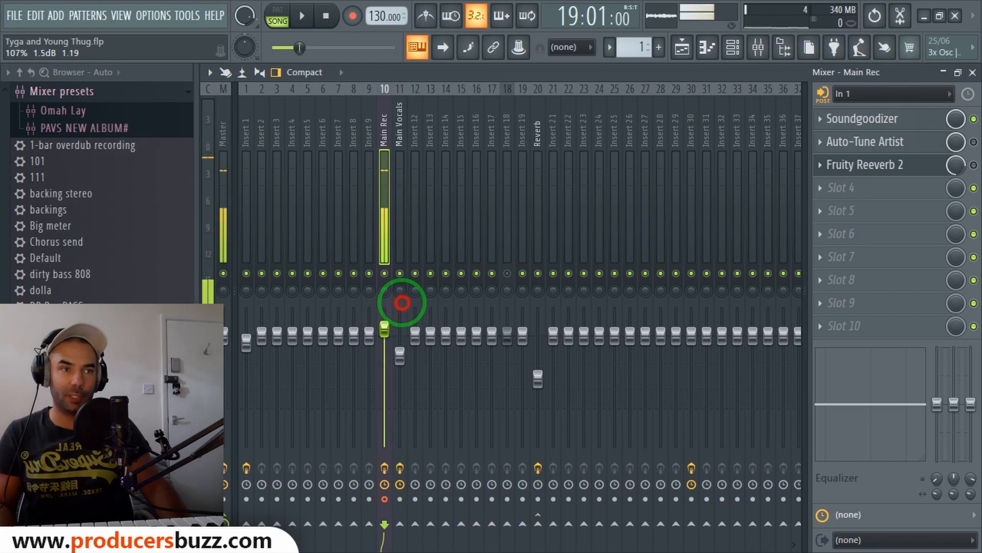
right_click(385, 333)
left_click(401, 330)
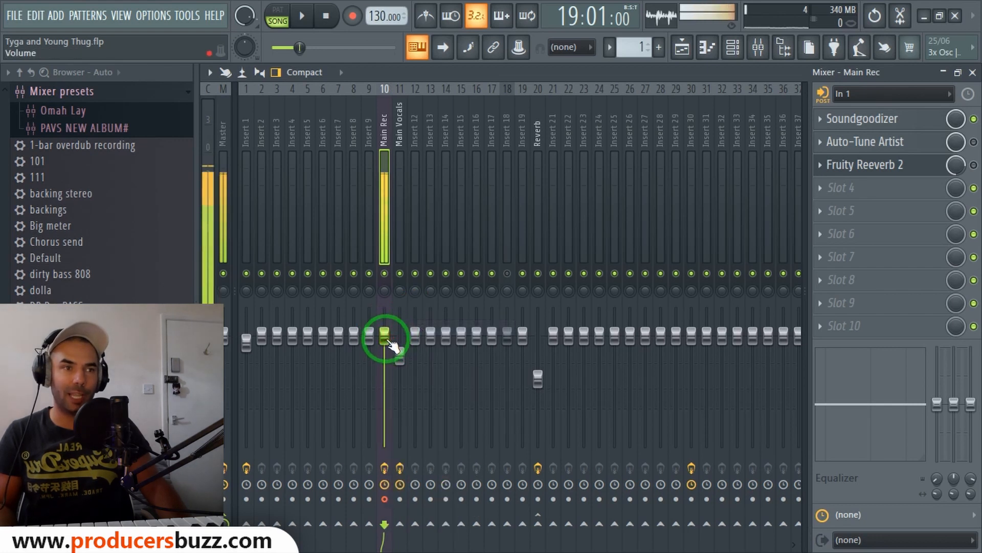
left_click_drag(385, 338, 384, 328)
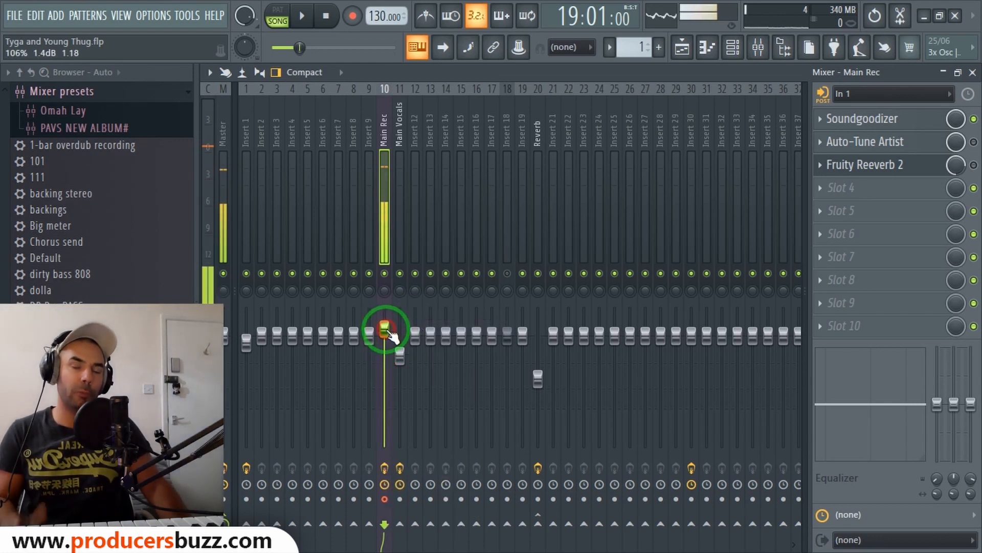
Select the Main Vocals insert, enable VocalCleaner and open its plugin window, repositioning it.
left_click(403, 144)
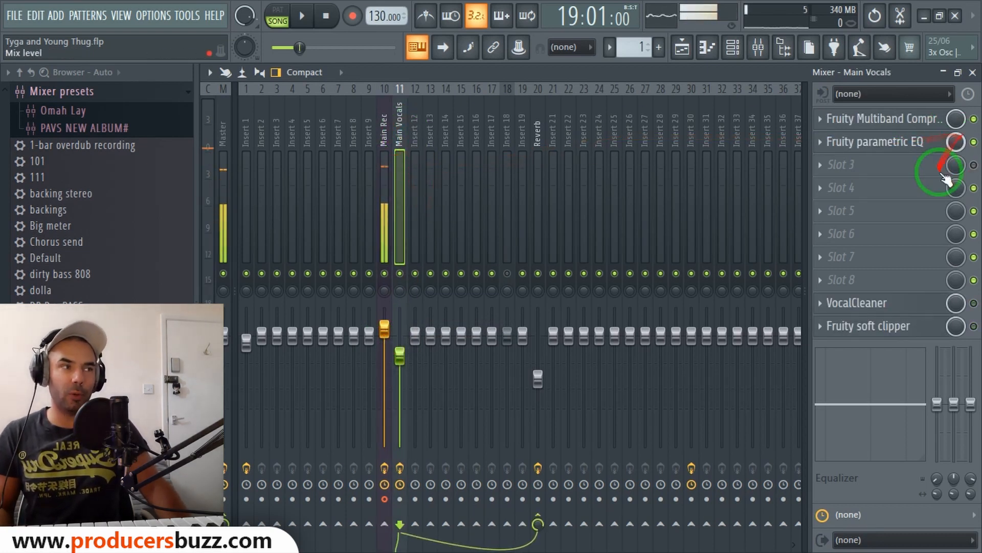
left_click(974, 304)
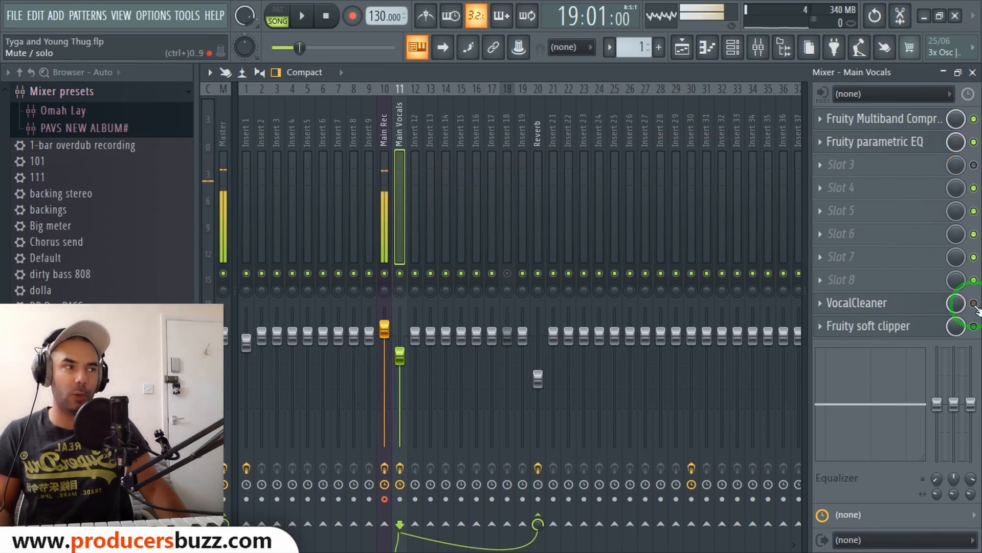
left_click(893, 307)
left_click_drag(486, 74, 529, 73)
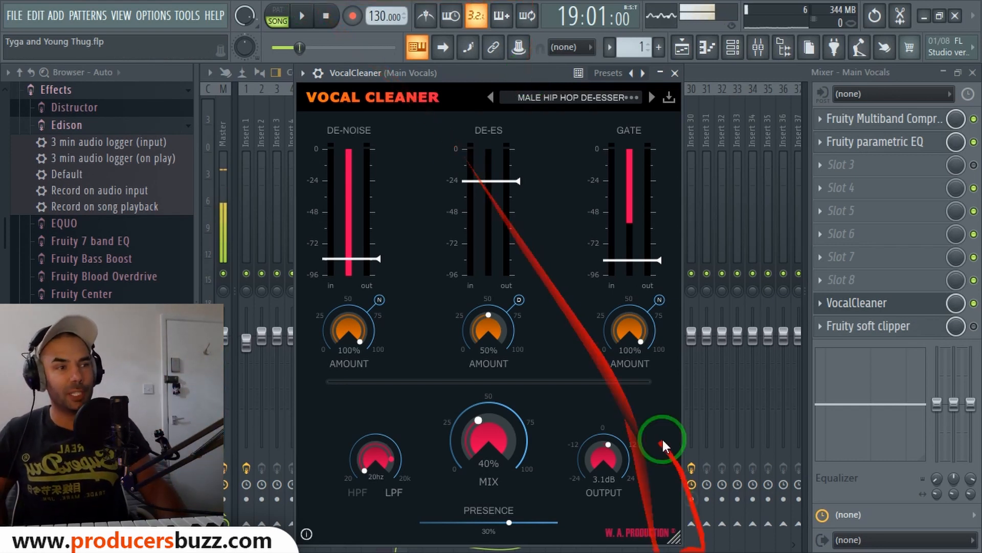
Review VocalCleaner's preset list, set its Mix to 41% and close the plugin window.
left_click(574, 100)
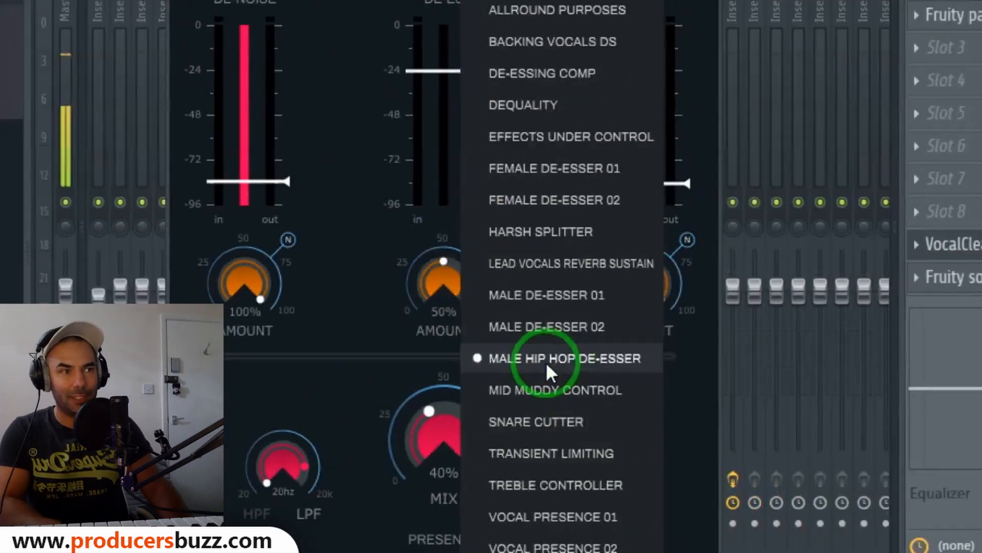
left_click(495, 281)
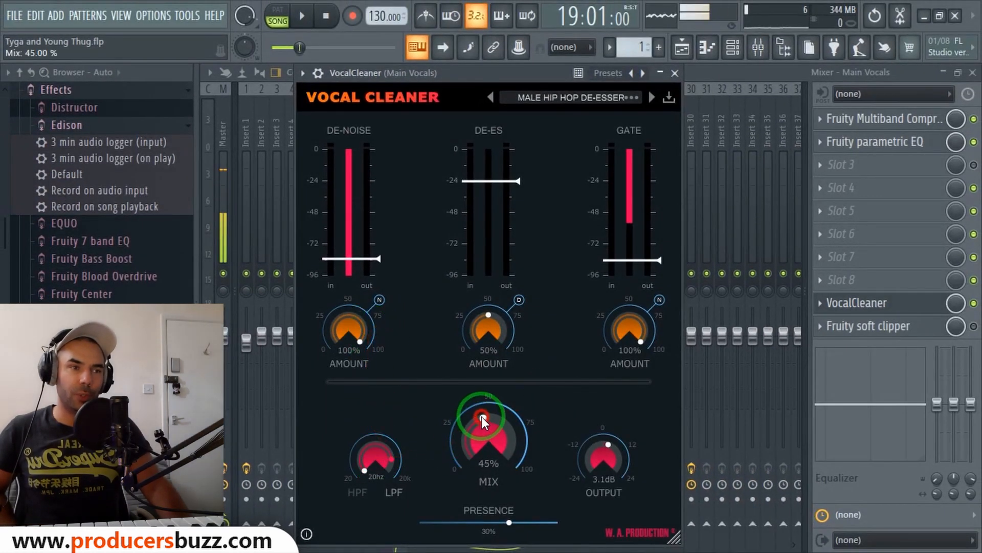
left_click_drag(487, 410, 480, 423)
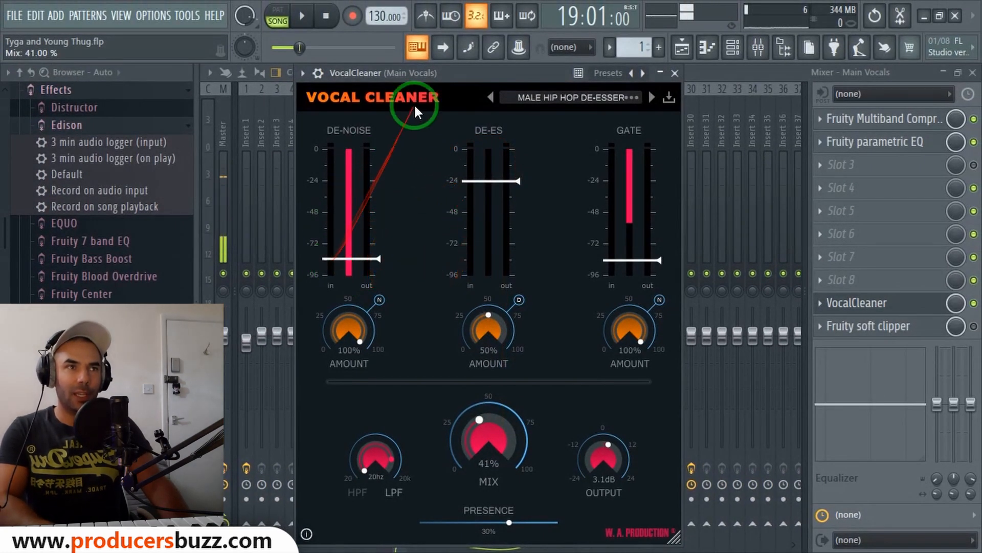
left_click_drag(430, 72, 444, 72)
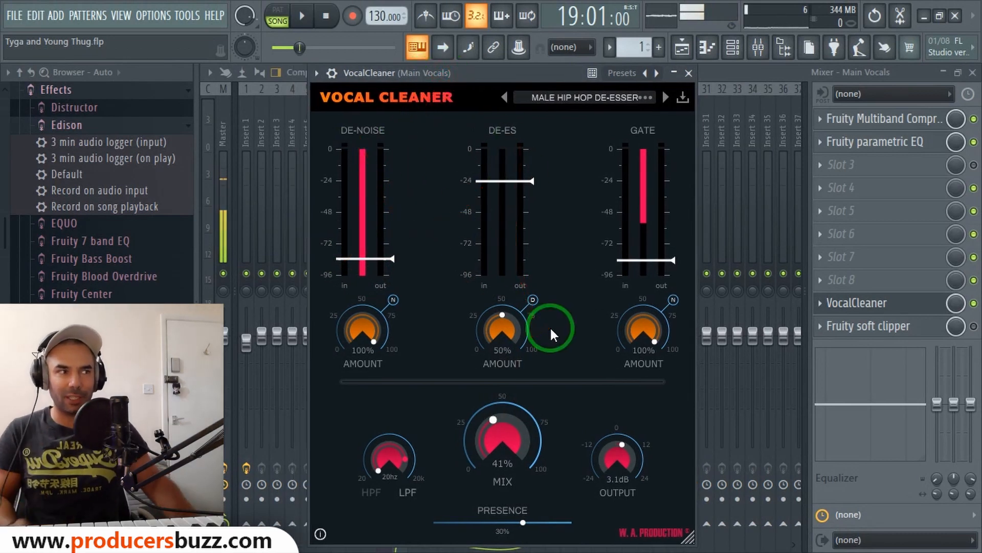
left_click(688, 75)
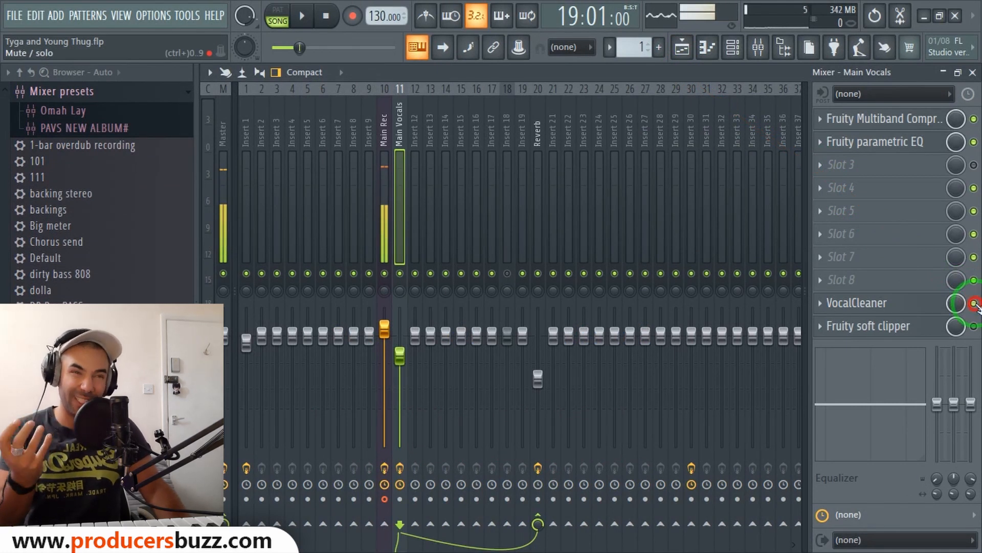
Play the project and bypass VocalCleaner on the Main Vocals insert to compare.
key("space")
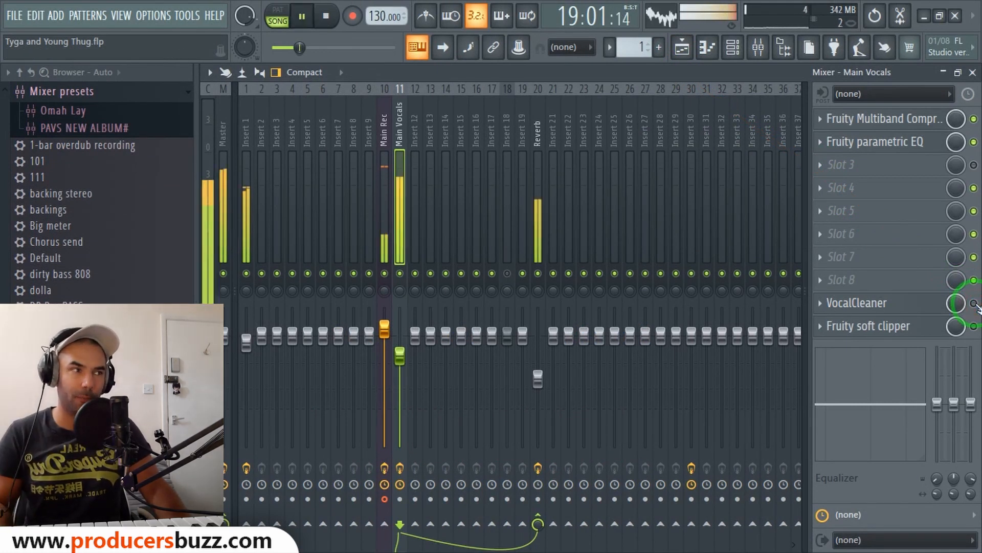
left_click(975, 303)
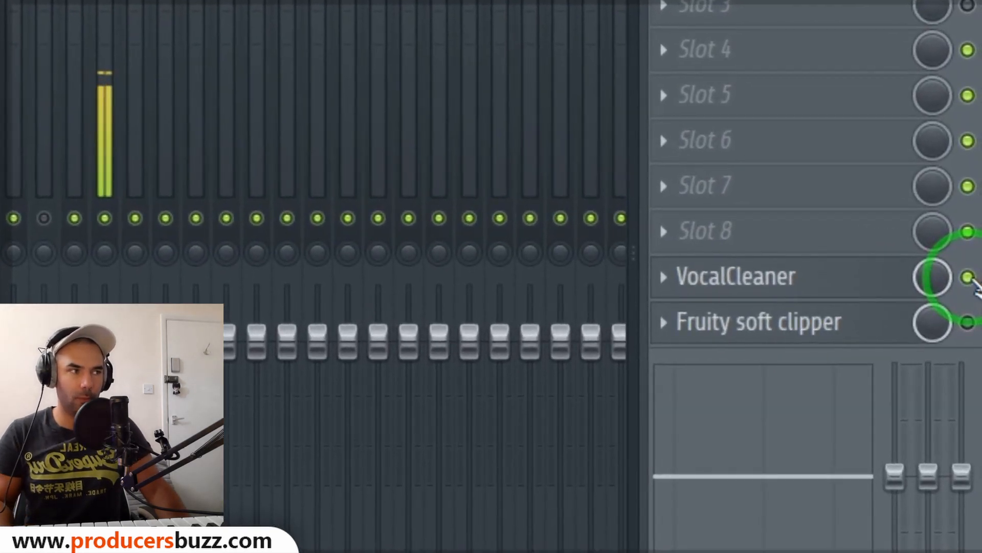
right_click(971, 287)
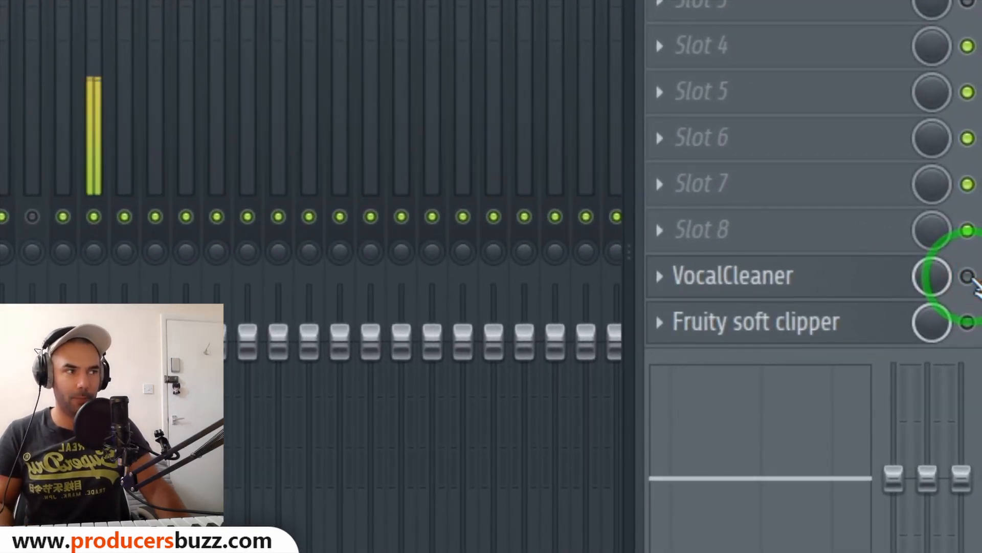
left_click(968, 277)
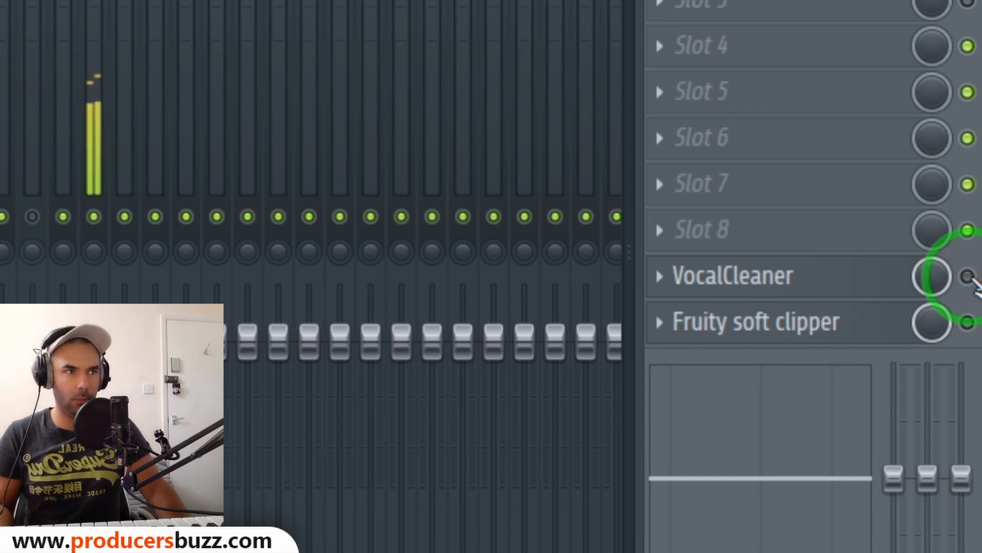
Re-enable VocalCleaner on the Main Vocals insert, open its window to browse the preset list, and close it.
left_click(968, 277)
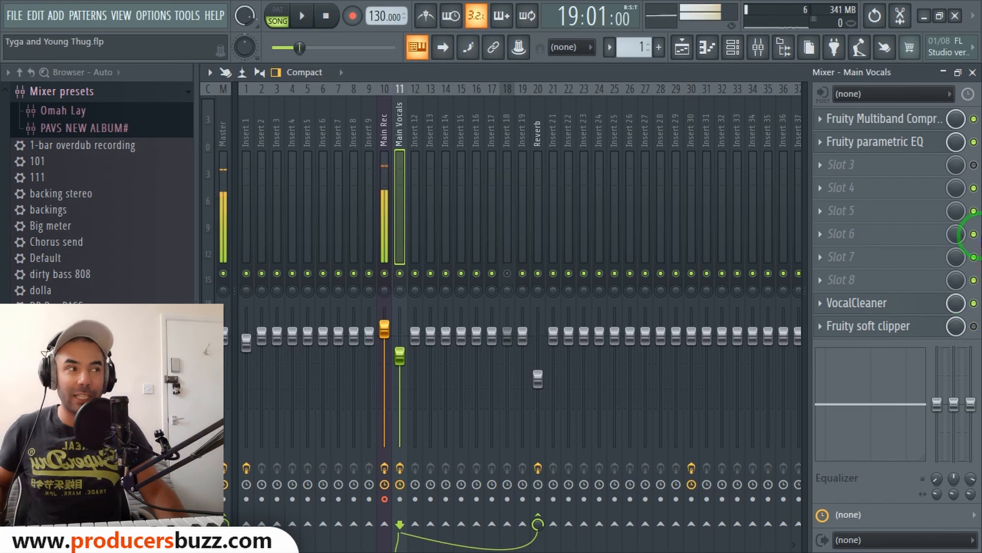
left_click(909, 301)
left_click_drag(531, 70, 431, 66)
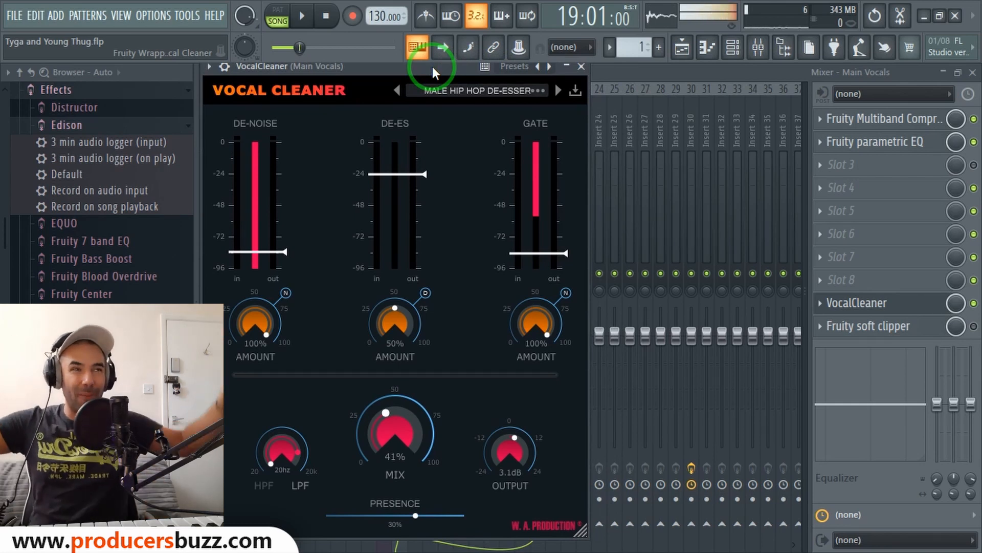
left_click(453, 93)
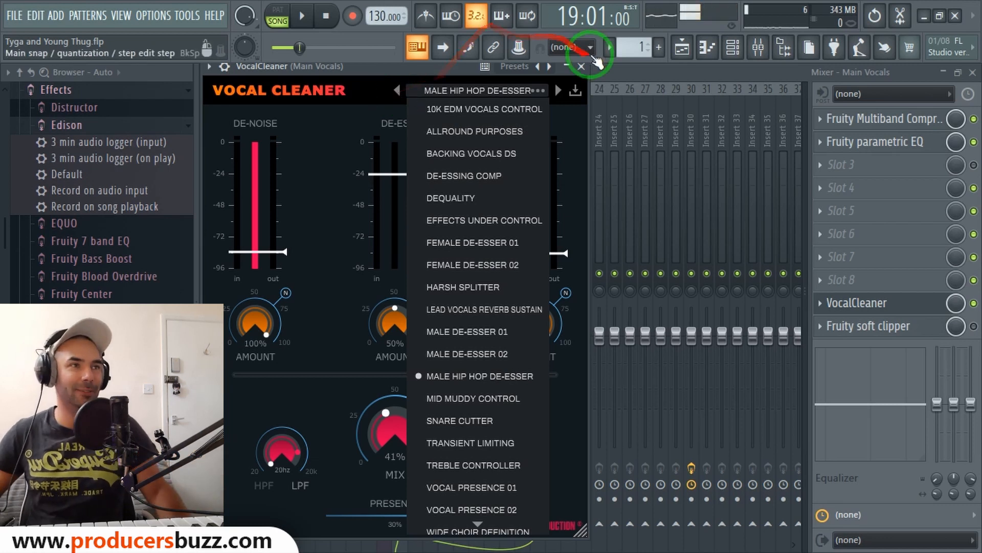
left_click(584, 65)
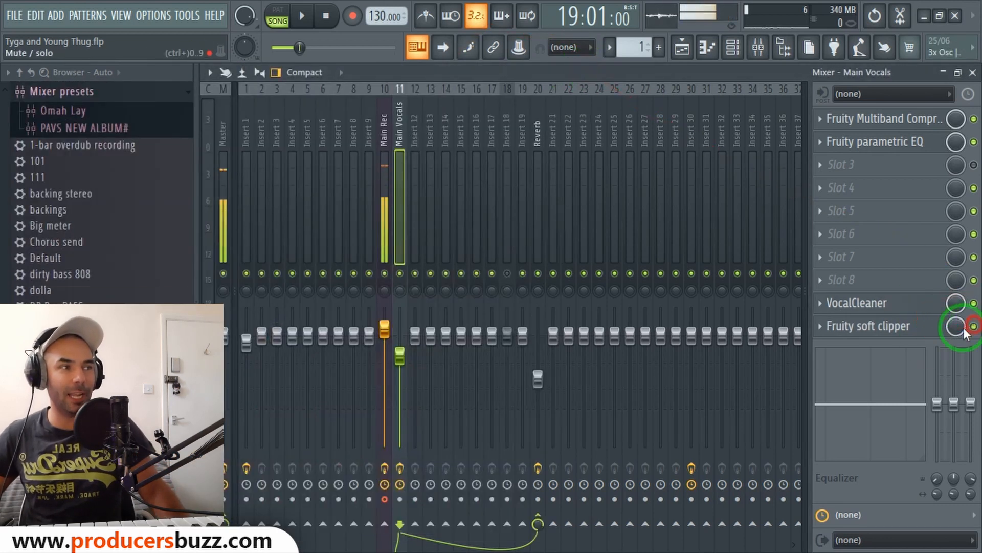
Open and close the Fruity soft clipper window on the Main Vocals insert to inspect it.
left_click(895, 327)
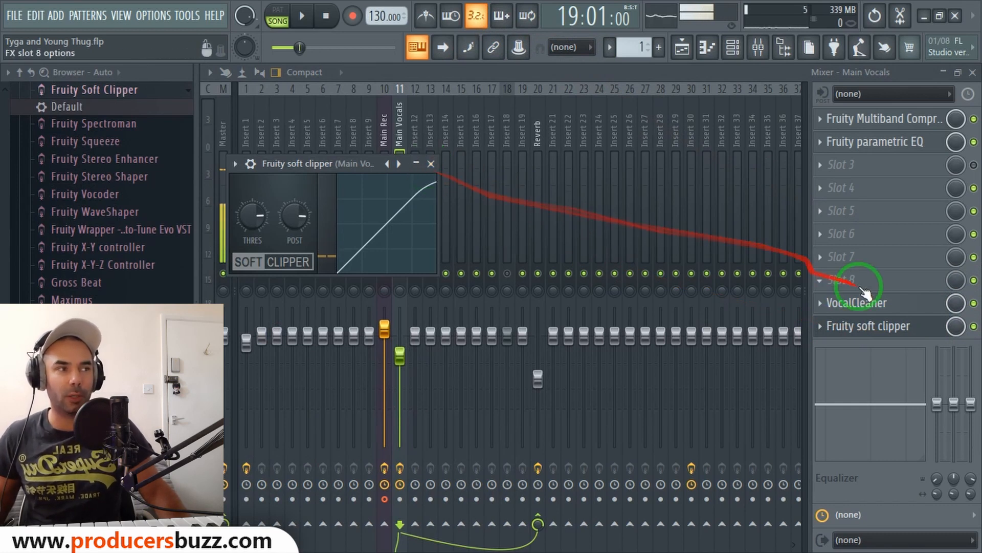
left_click(431, 163)
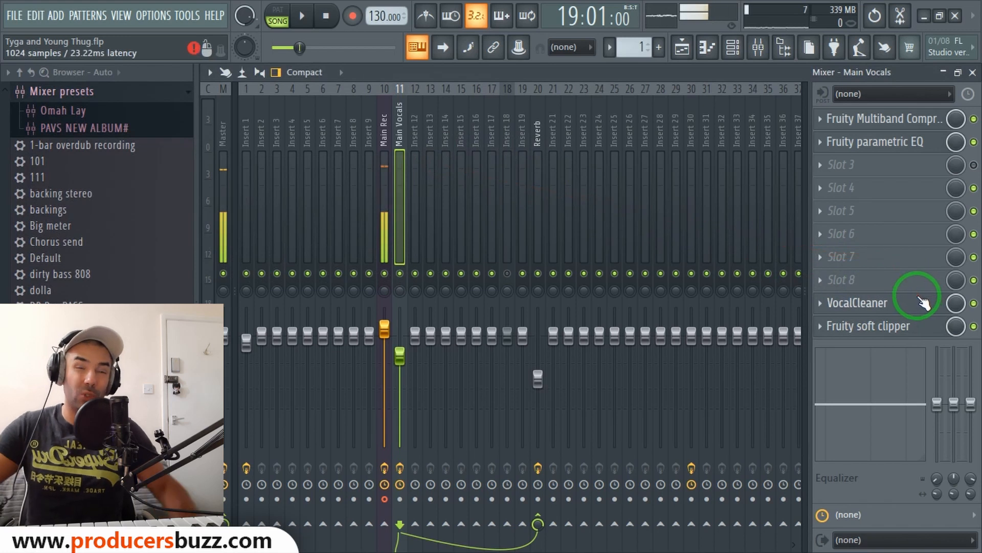
left_click(895, 326)
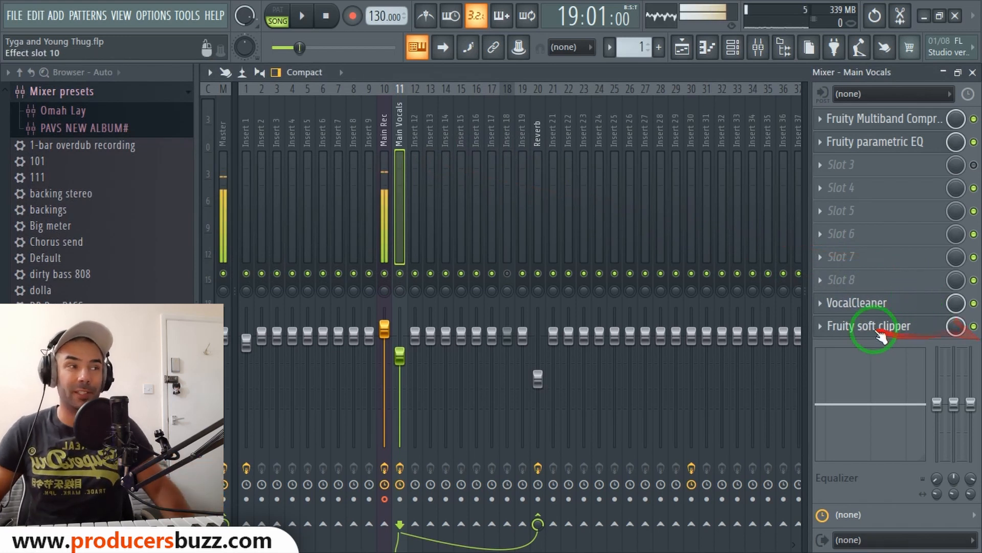
left_click(430, 167)
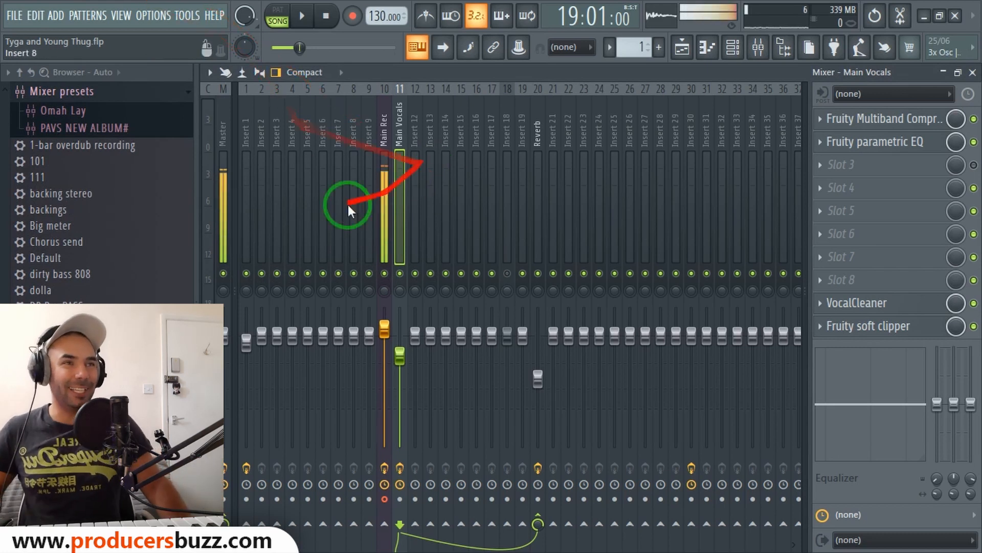
Switch to the playlist and set the playback position to bar 19.
left_click(972, 73)
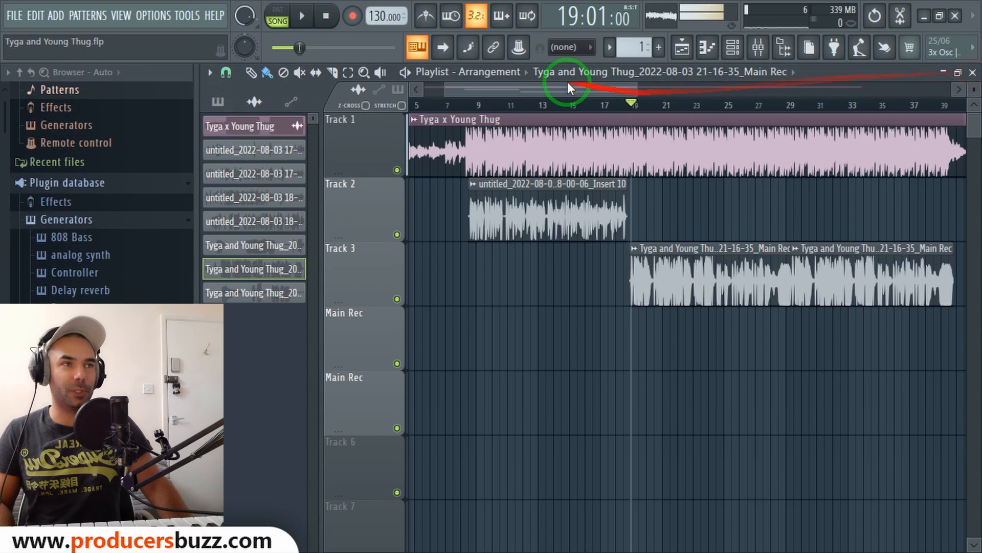
left_click(484, 105)
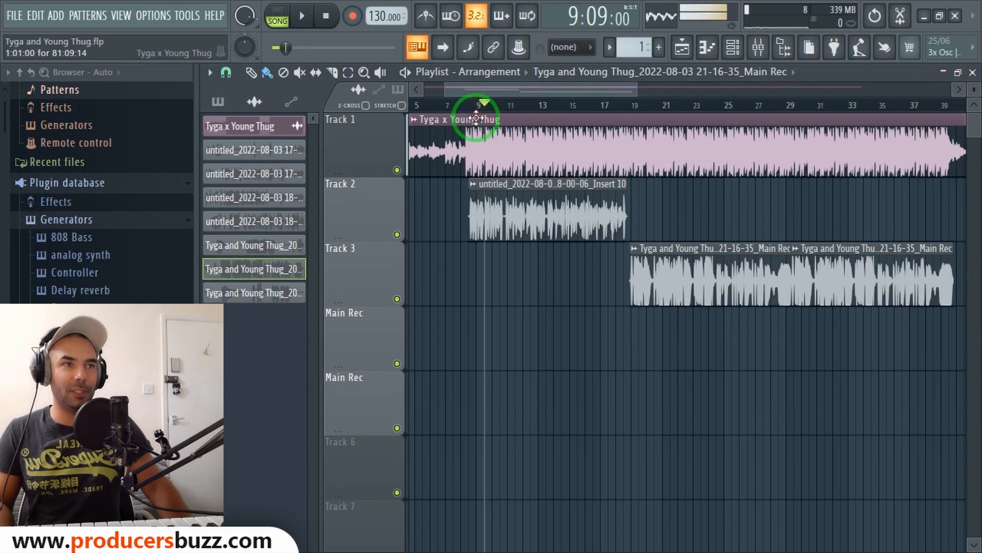
left_click(633, 104)
Open the mixer, select the Main Rec insert, and disable its Fruity Reeverb 2 and Auto-Tune Artist effects.
left_click(757, 47)
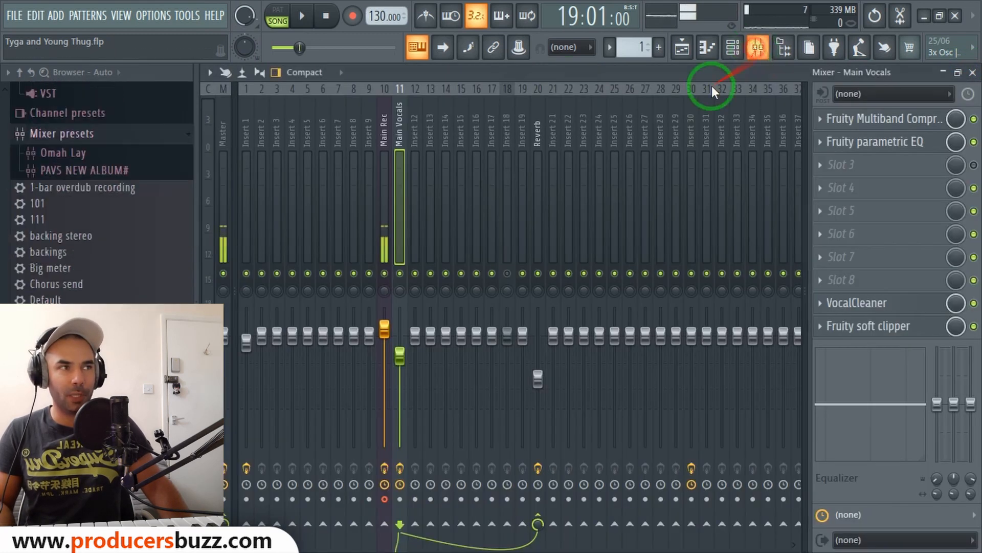
left_click(388, 144)
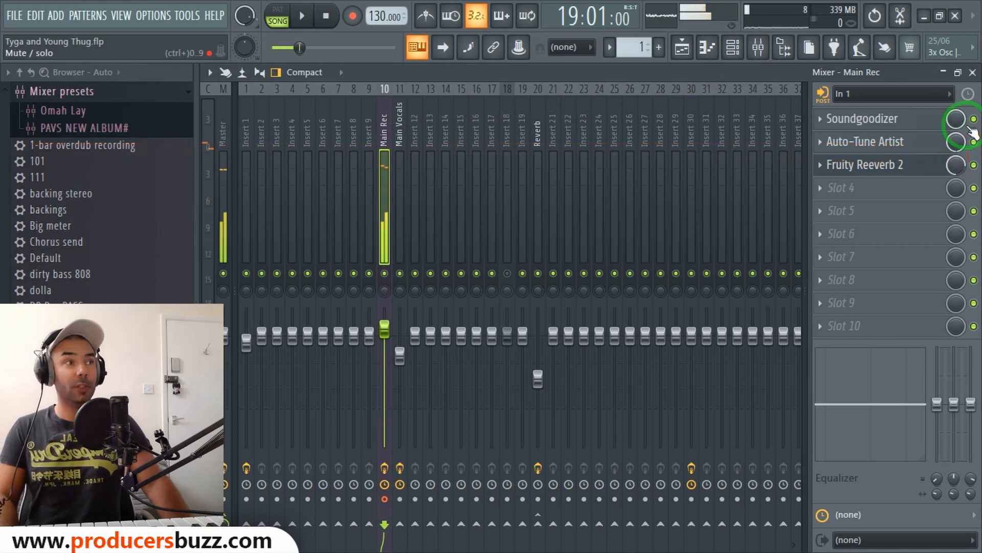
left_click(974, 164)
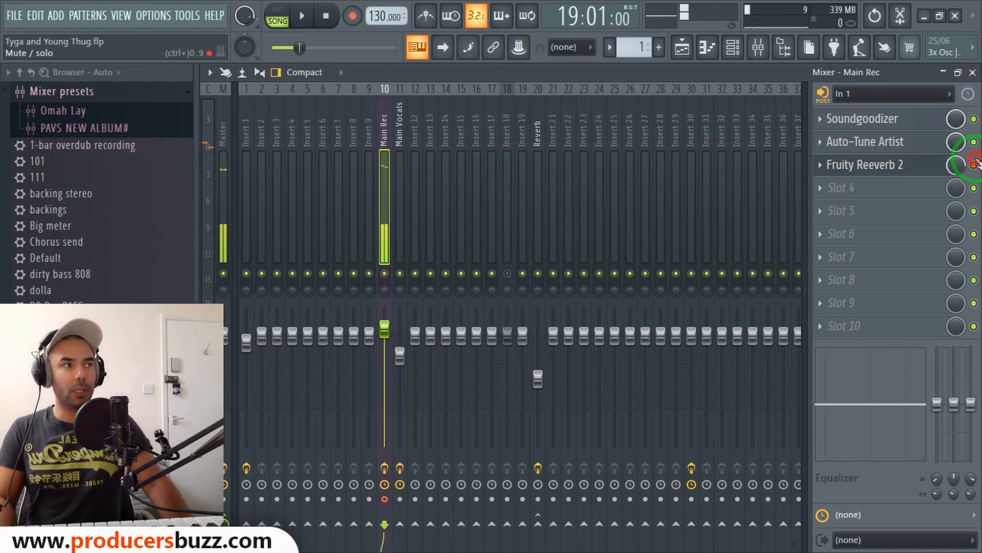
left_click(974, 142)
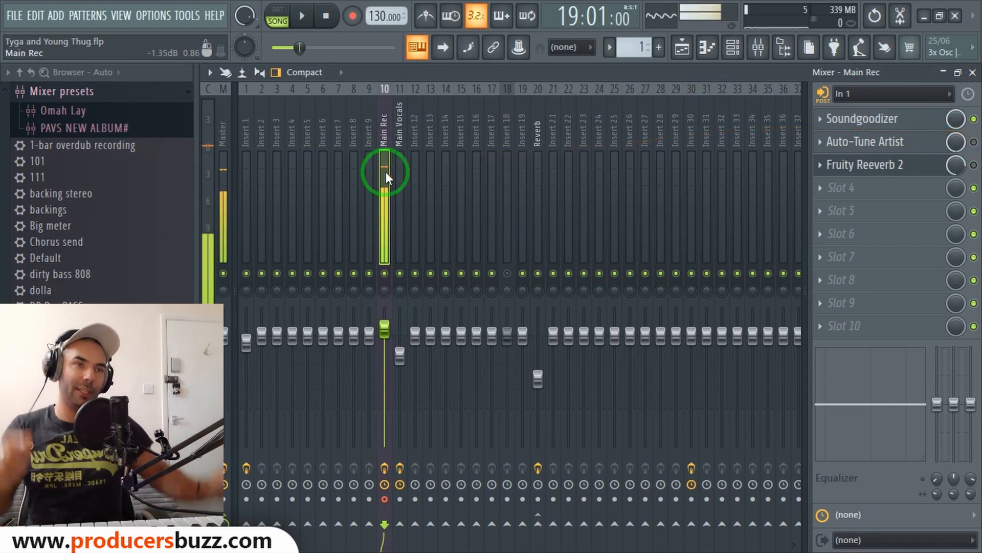
Duplicate the vocal clips onto the playlist tracks below, inspect one copy's settings, and delete both copies.
left_click(535, 136)
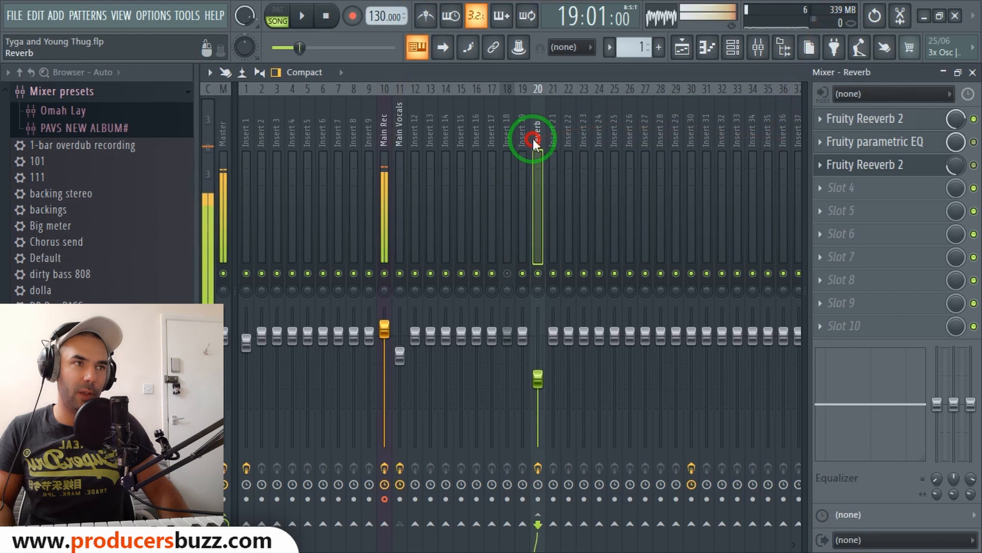
left_click(973, 72)
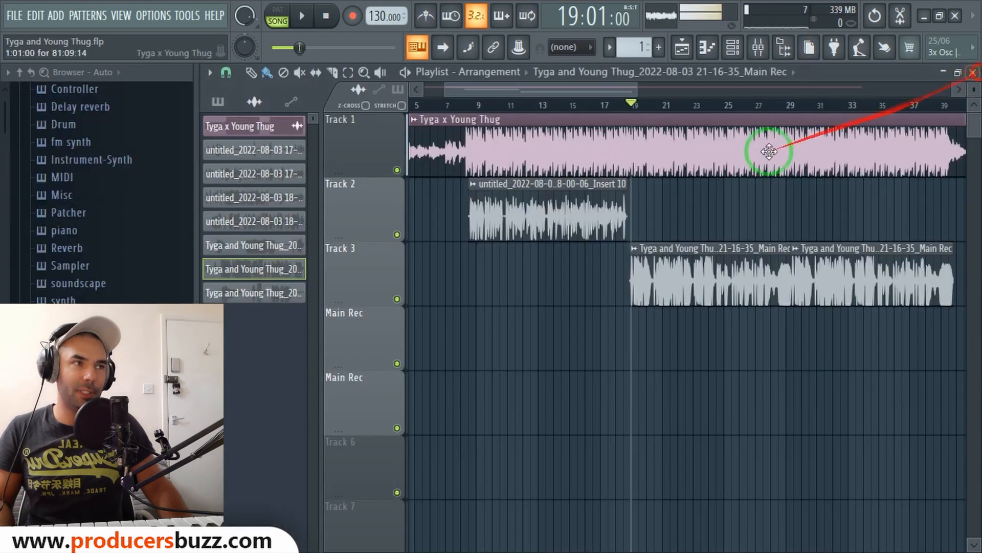
left_click(530, 223)
left_click_drag(529, 222, 533, 306)
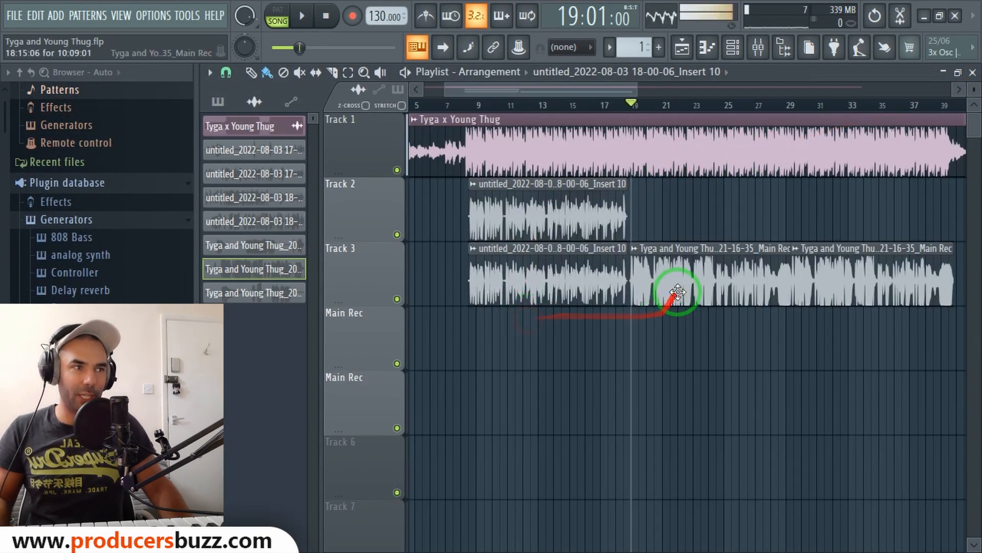
left_click_drag(670, 289, 677, 361)
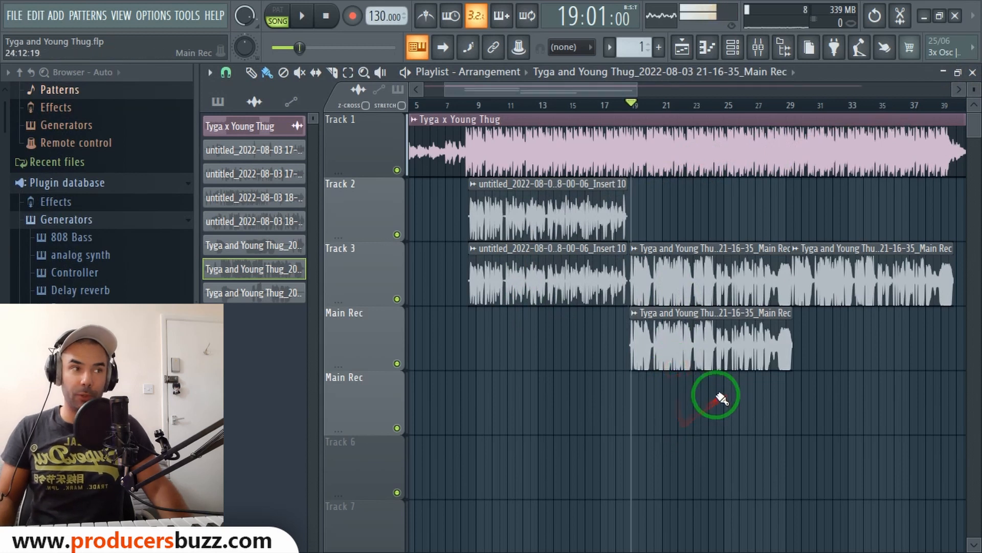
double_click(532, 275)
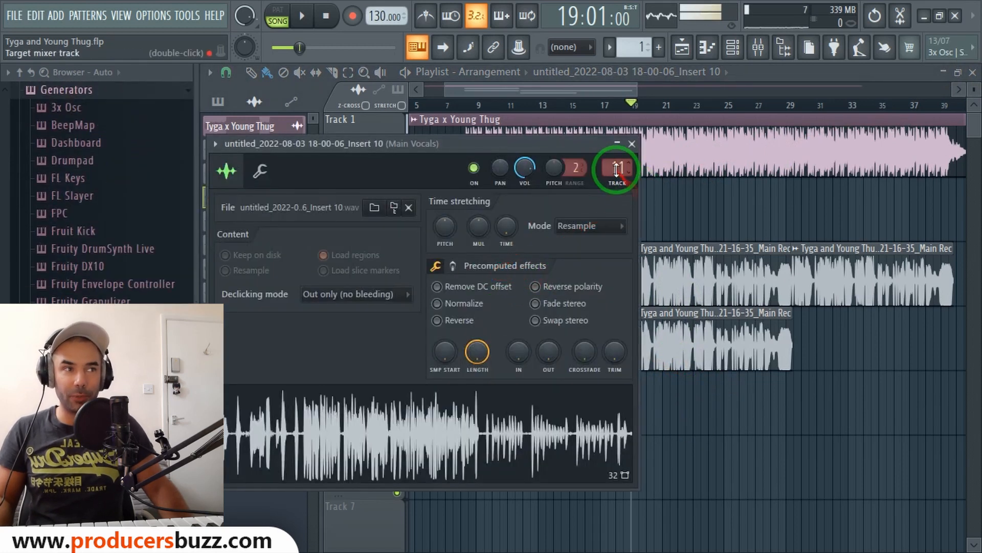
left_click(632, 143)
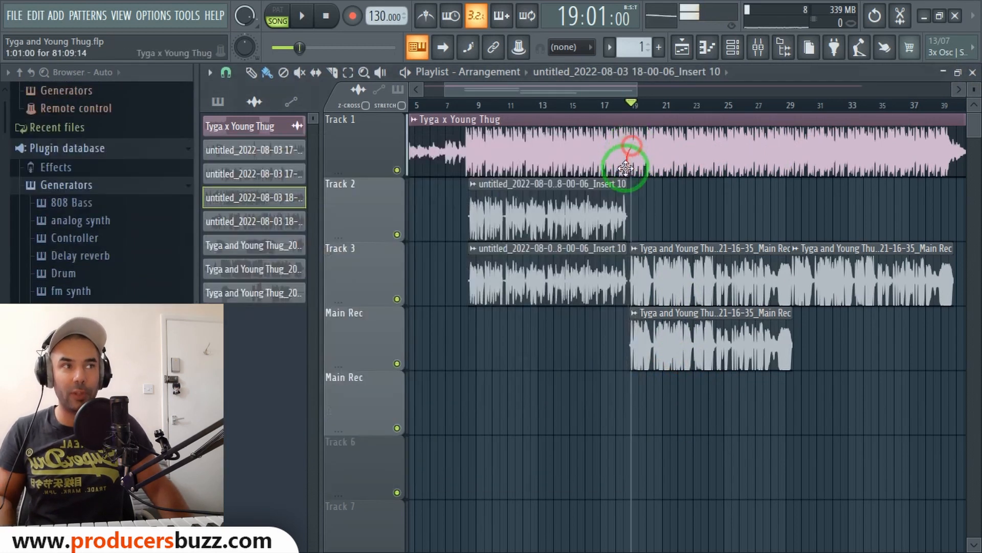
right_click(577, 305)
right_click(652, 355)
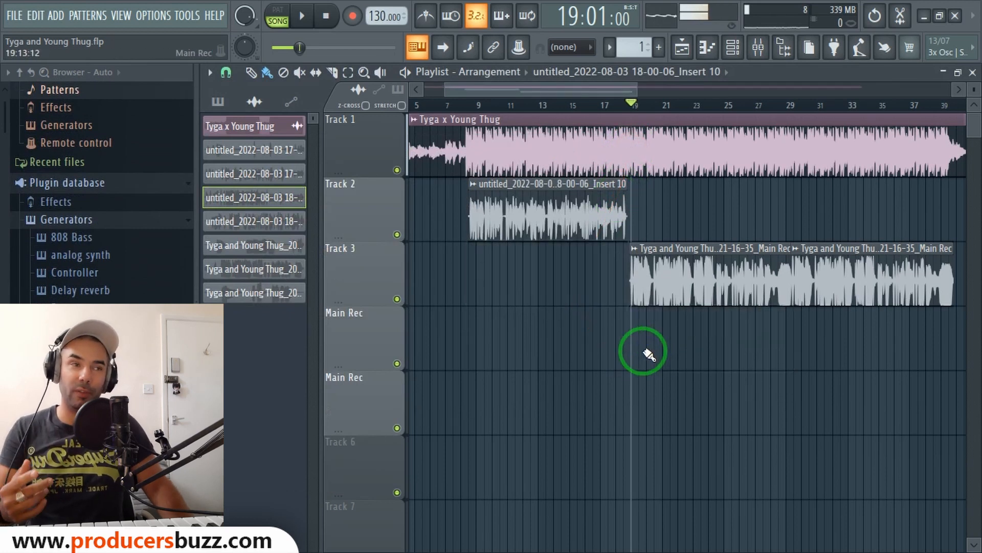
Set the playback position to bar 8, reopen the mixer, and select the Reverb insert.
left_click_drag(495, 106, 478, 110)
left_click(758, 47)
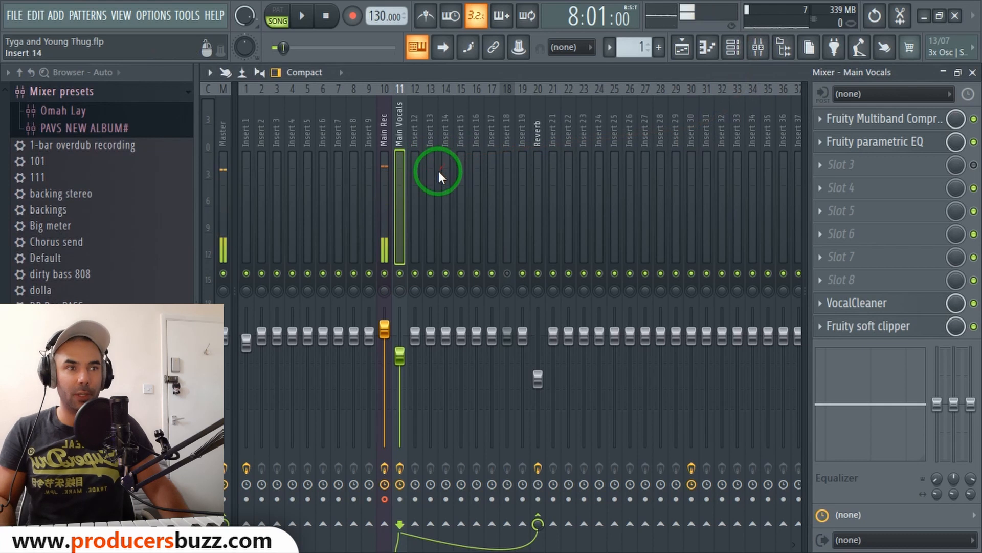
left_click(540, 128)
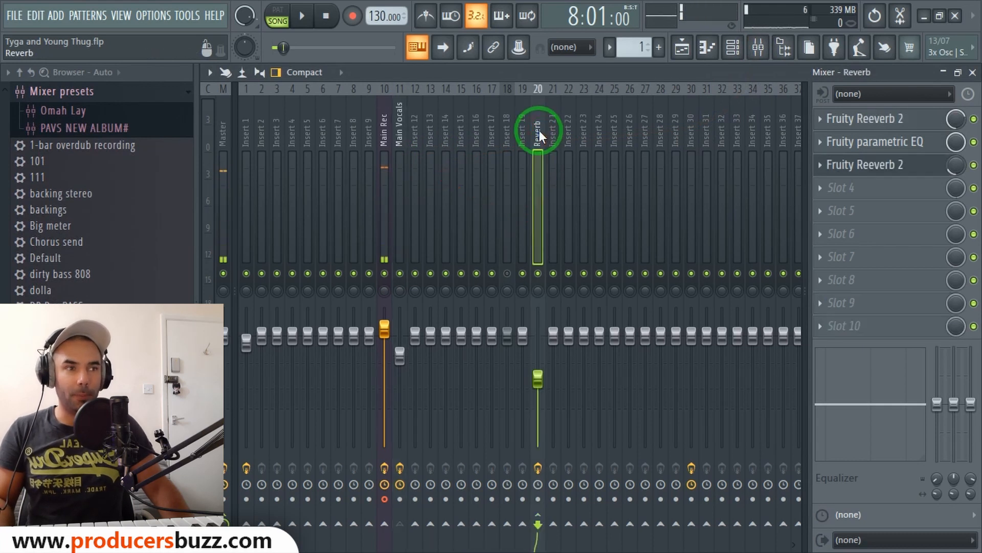
left_click_drag(540, 118, 537, 152)
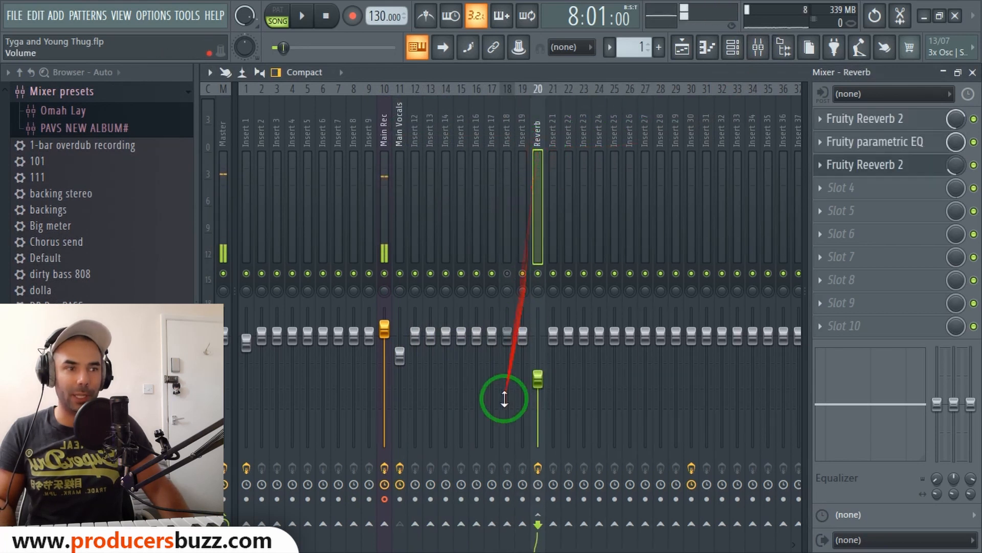
left_click(402, 190)
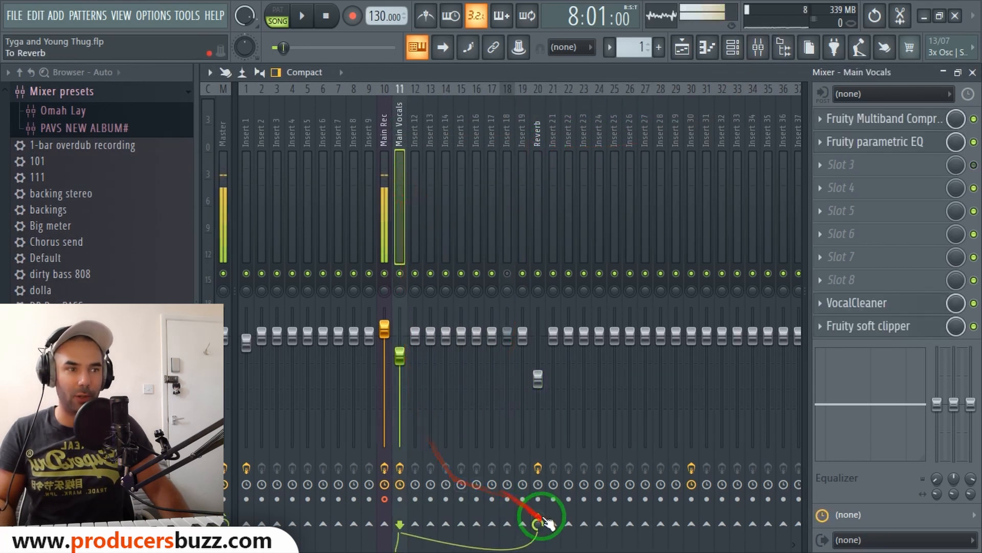
left_click_drag(428, 161, 543, 135)
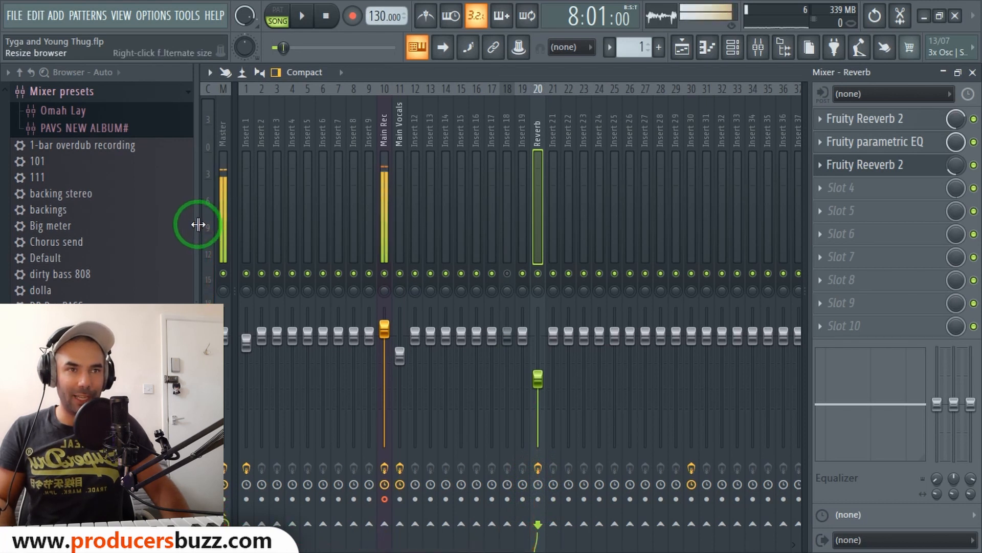
Widen the browser and rename mixer insert 20 as "reverb".
left_click_drag(197, 221, 258, 222)
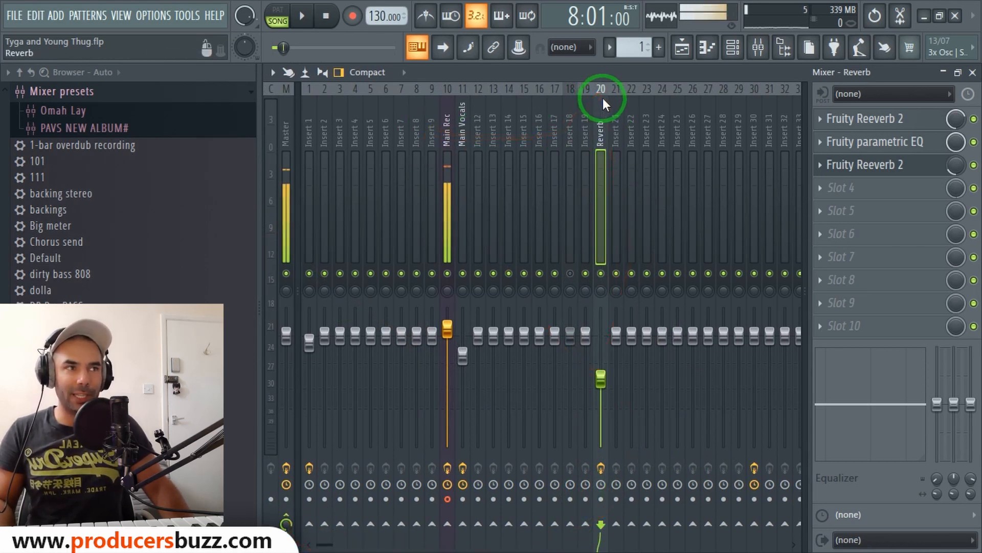
right_click(603, 133)
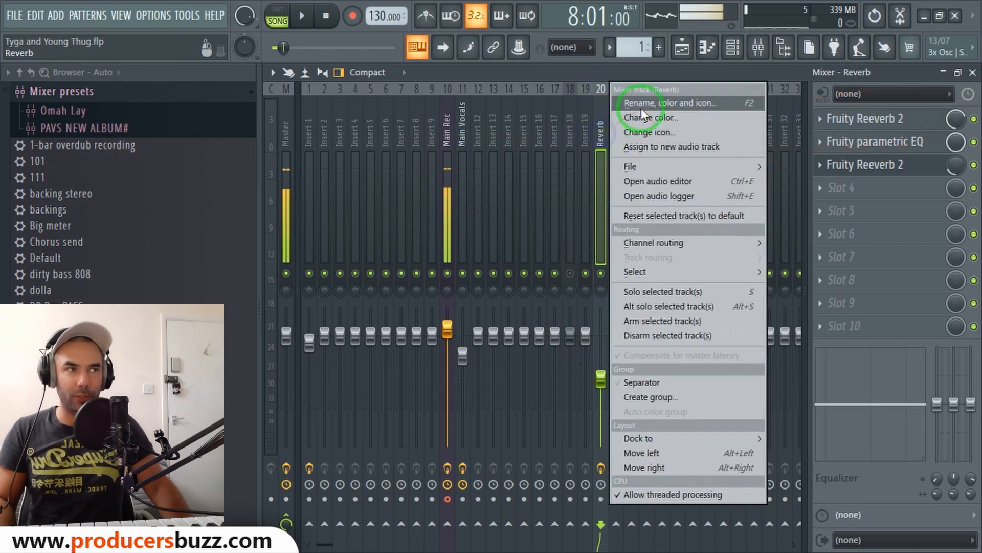
left_click(640, 91)
type("re")
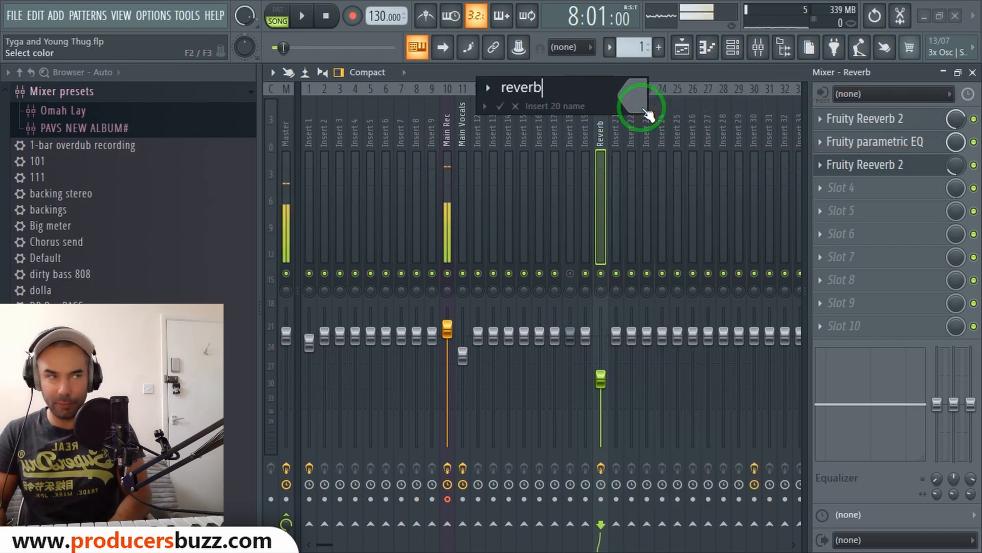
type("verb")
key("Return")
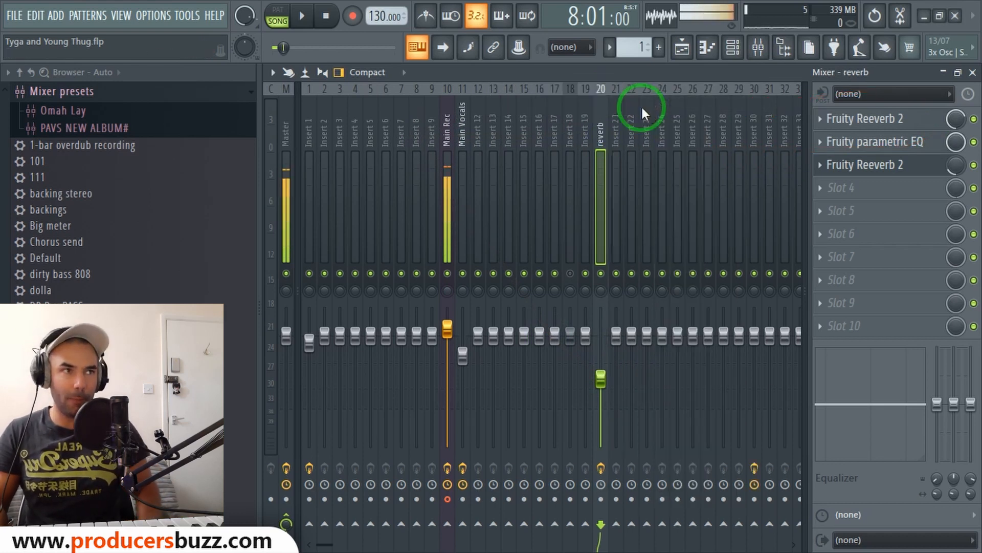
Open and close the first Fruity Reeverb 2 on the reverb insert, then set its mix level to 70%.
left_click(926, 120)
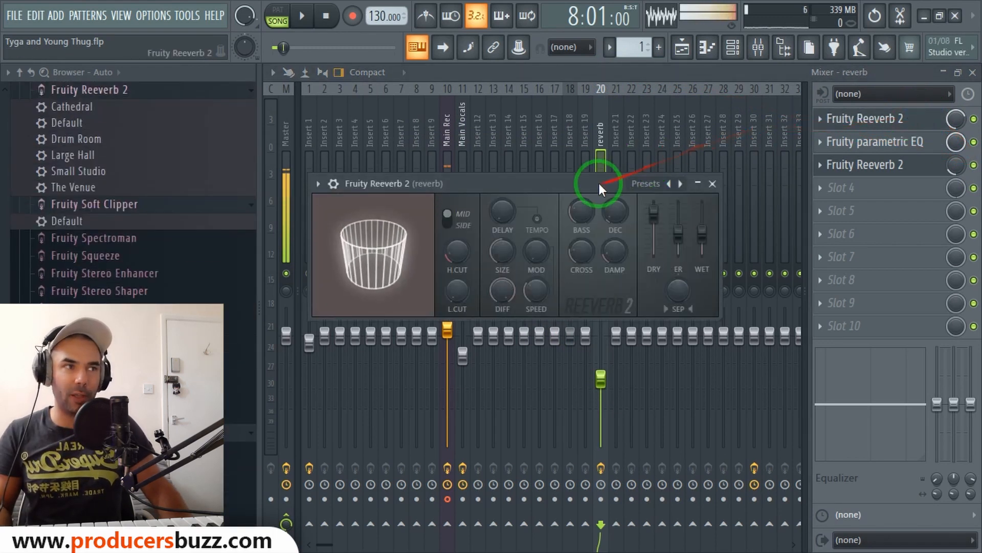
left_click(705, 174)
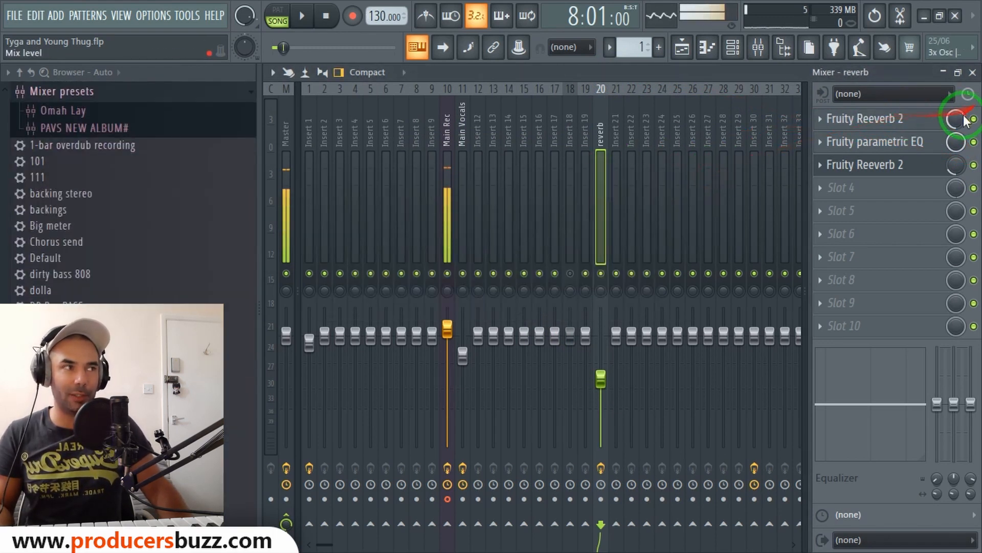
left_click_drag(956, 122, 956, 118)
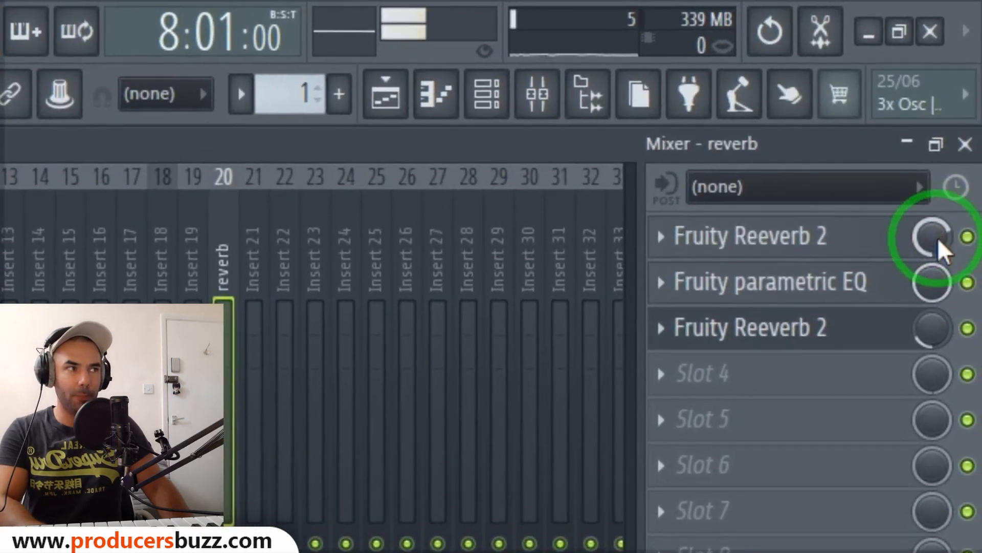
Open and close the Fruity parametric EQ on the reverb insert to review its bands.
left_click(956, 143)
left_click(924, 142)
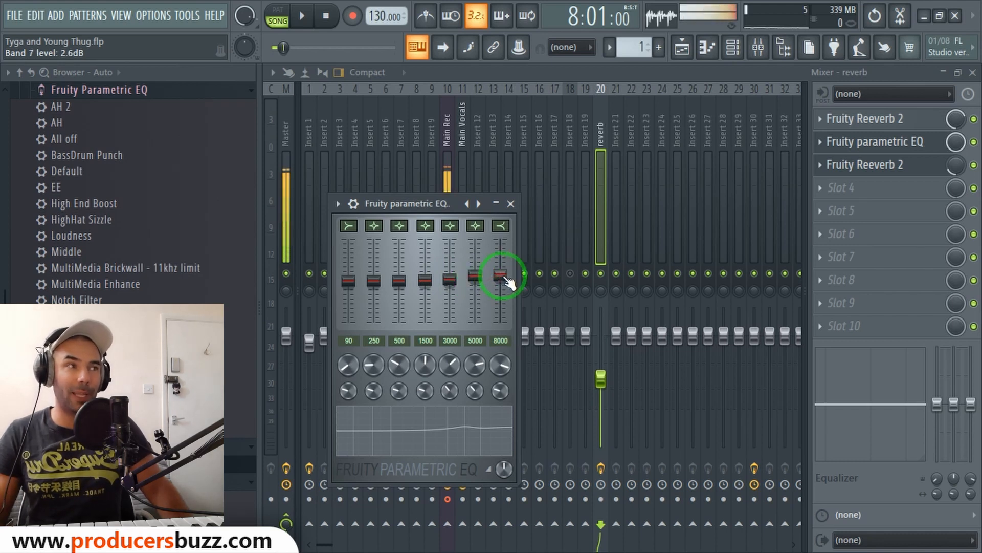
left_click(510, 203)
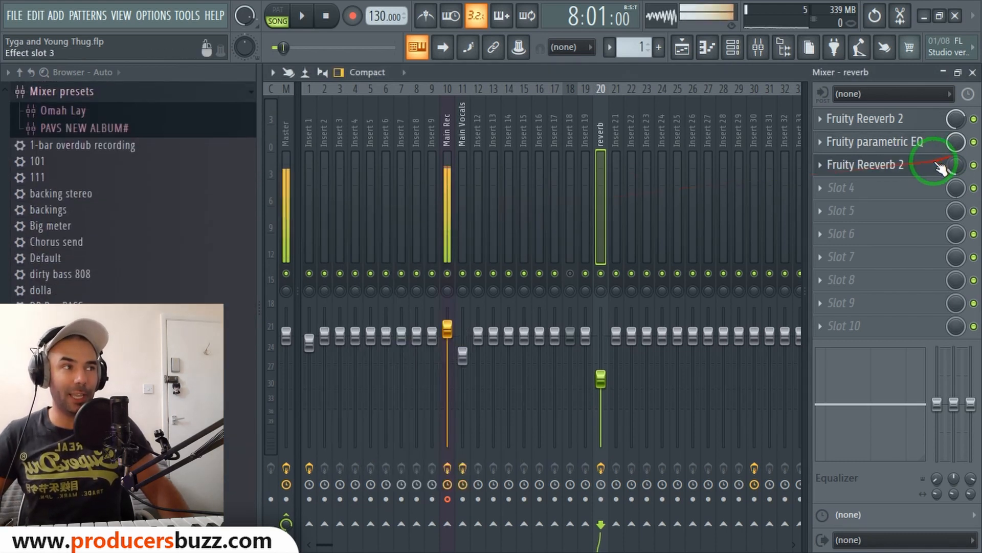
Load the Small Studio preset into the third Fruity Reeverb 2 on the reverb insert.
left_click(929, 165)
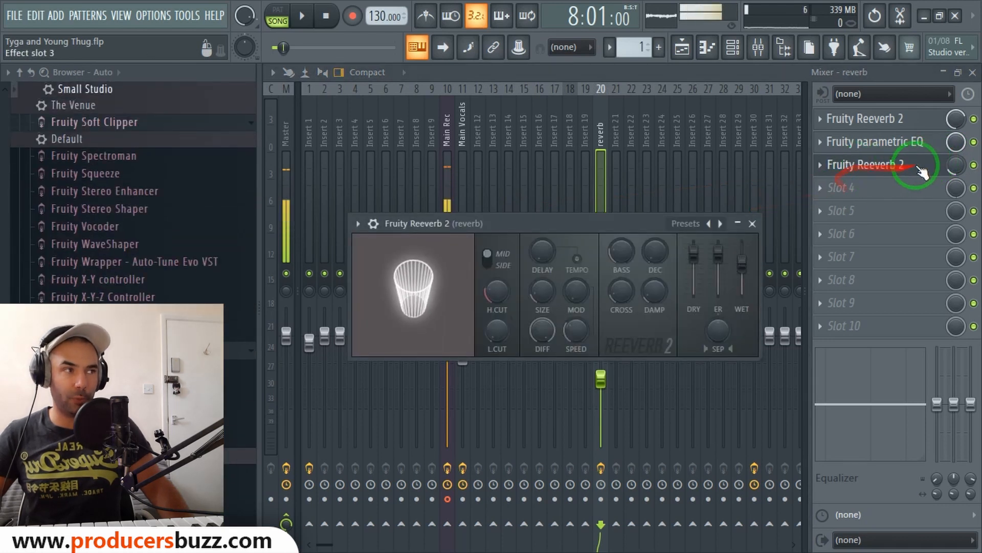
left_click(373, 224)
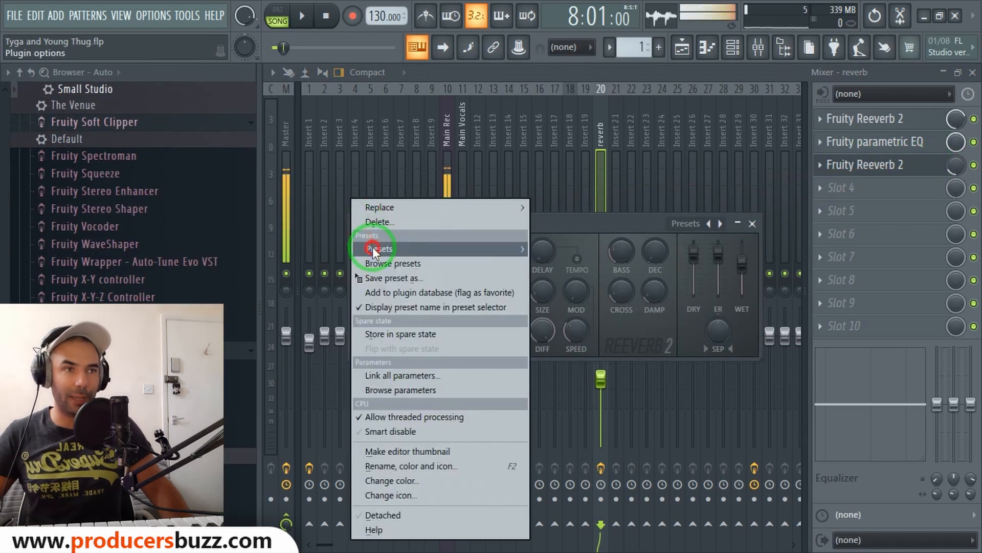
mouse_move(372, 248)
left_click(587, 307)
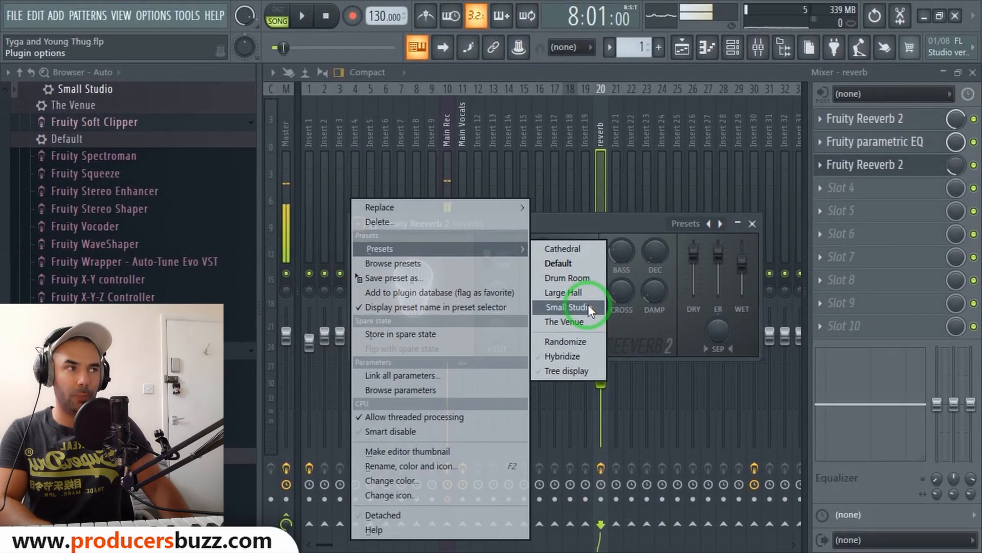
left_click(752, 224)
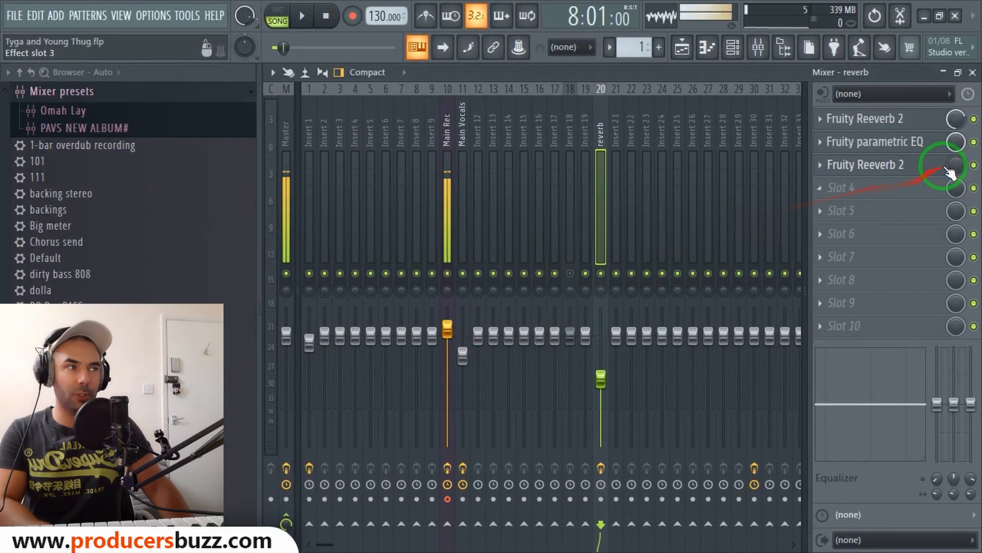
Adjust the mix level knob of the third Fruity Reeverb 2 slot on the reverb insert.
left_click(949, 168)
left_click(951, 168)
left_click_drag(956, 165, 957, 162)
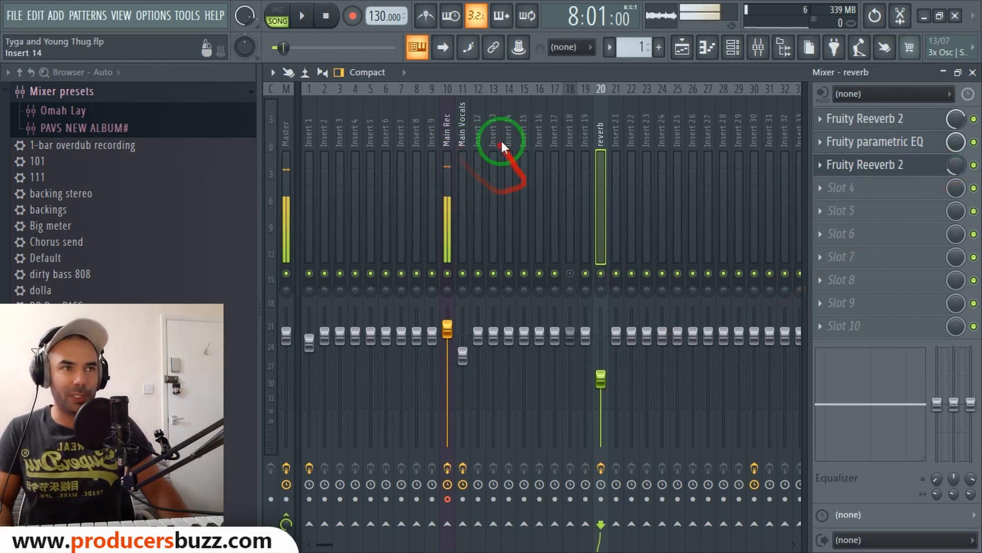
Route the Main Vocals insert to the reverb insert as a send.
left_click(447, 138)
left_click(463, 131)
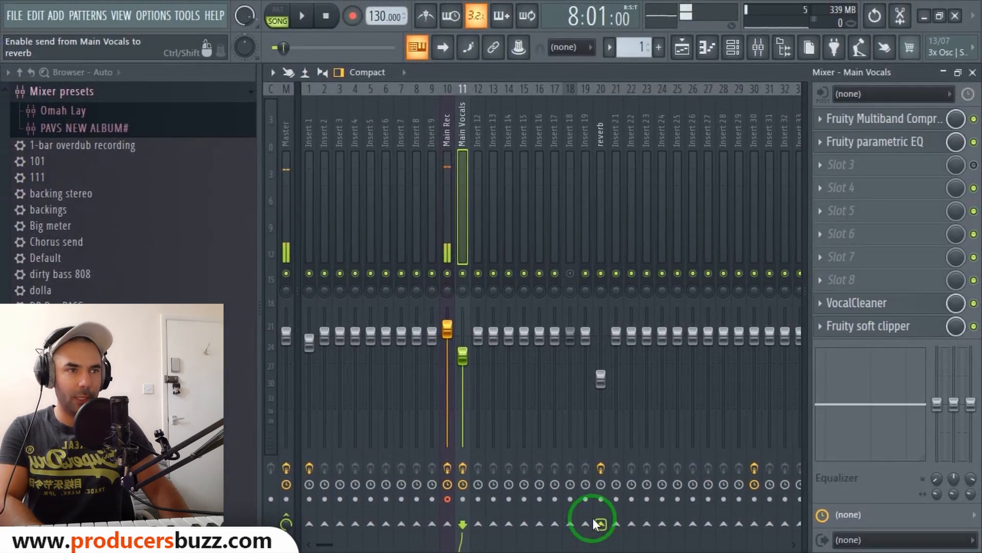
left_click(593, 522)
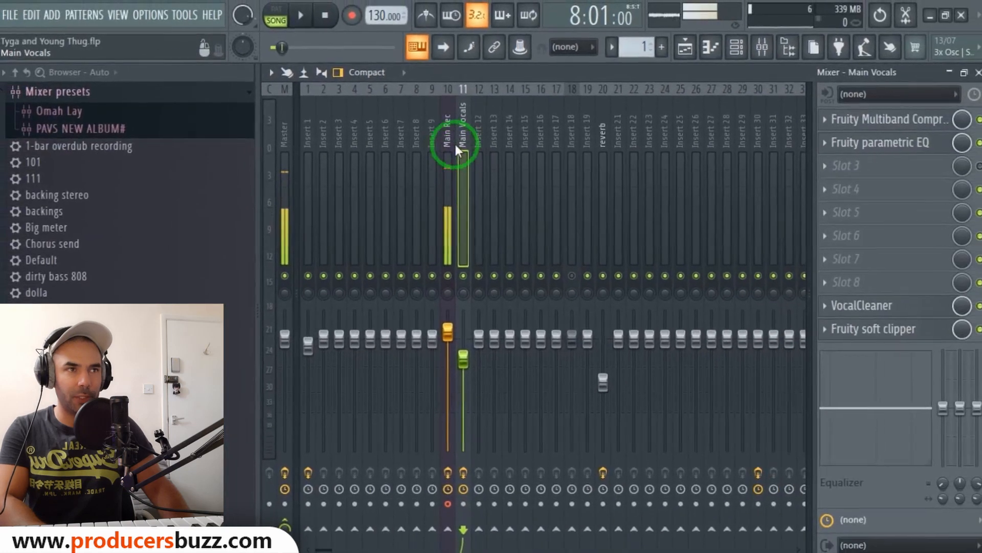
left_click(445, 136)
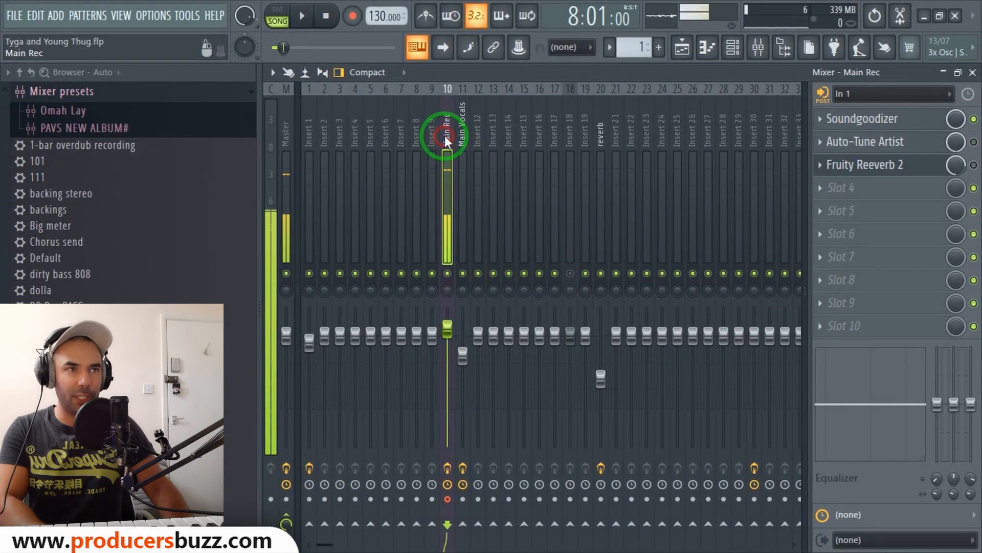
left_click(435, 125)
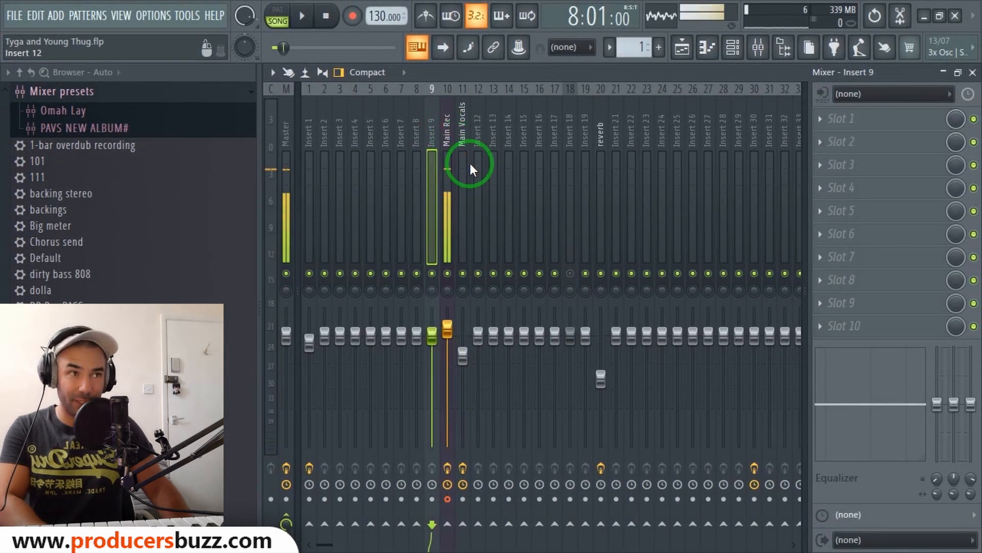
left_click(465, 119)
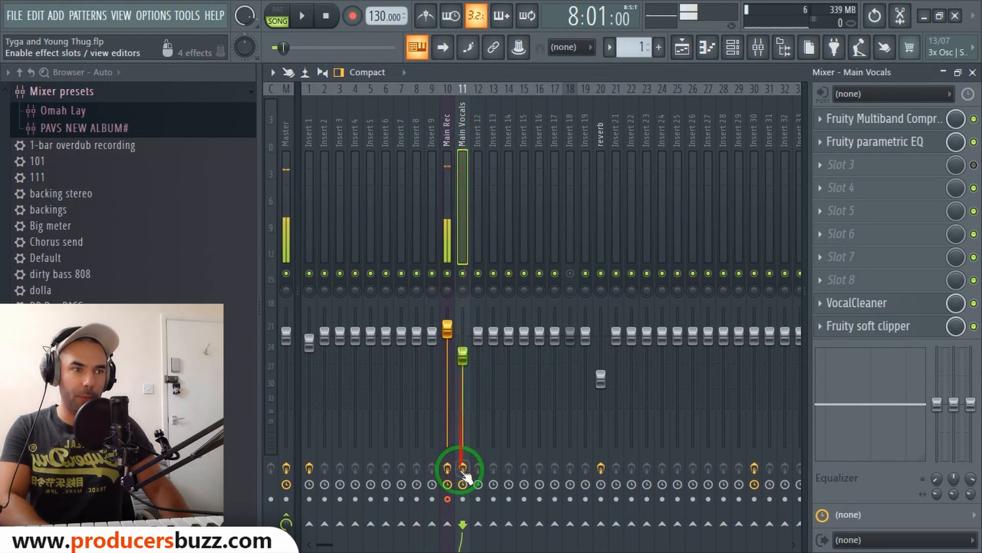
left_click(600, 524)
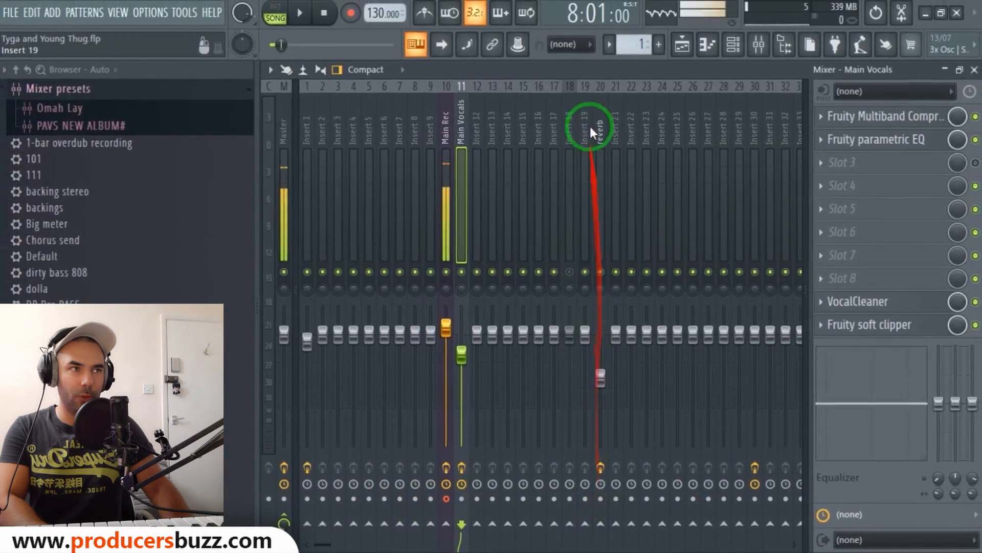
left_click(600, 524)
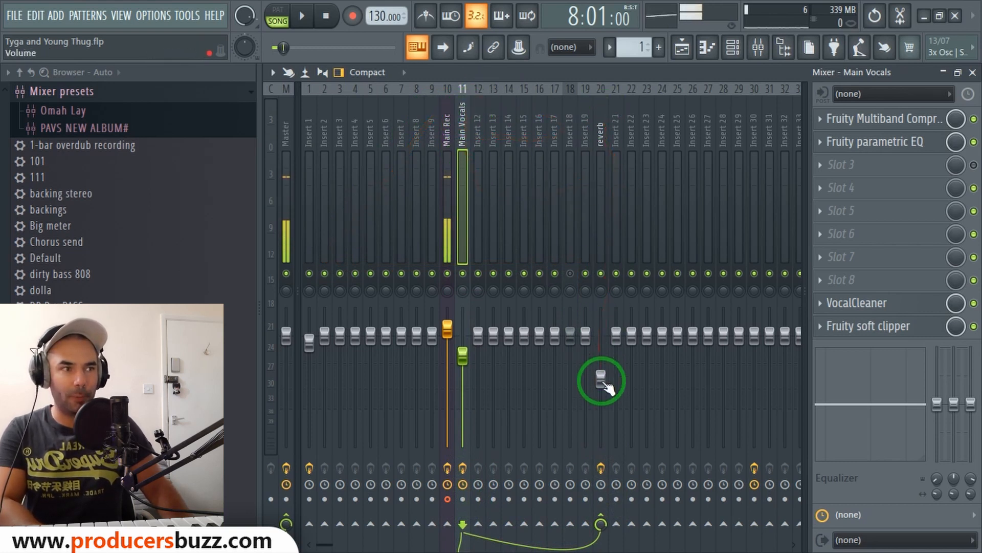
Set the reverb insert's volume fader to about -10.5 dB while playing the song back.
left_click_drag(606, 386, 602, 373)
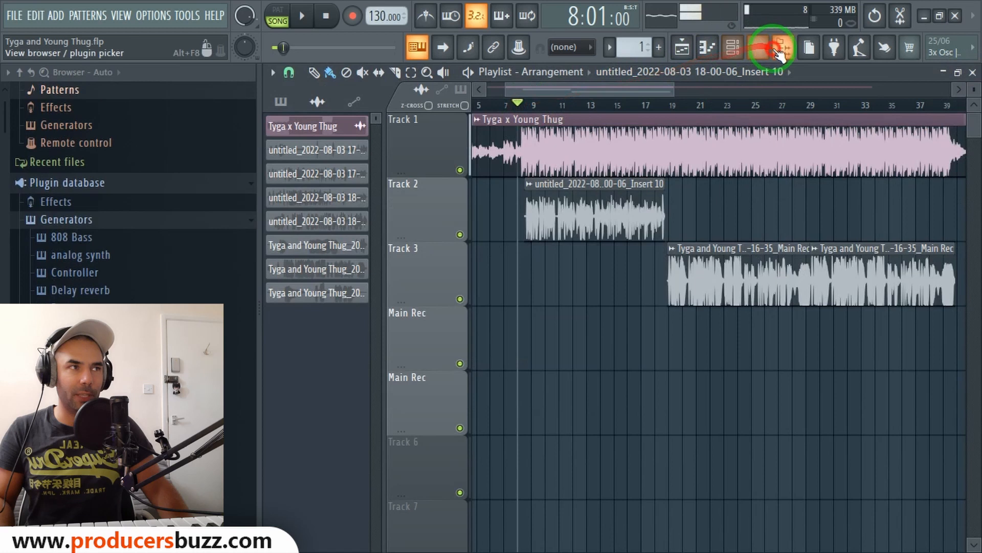
left_click(759, 48)
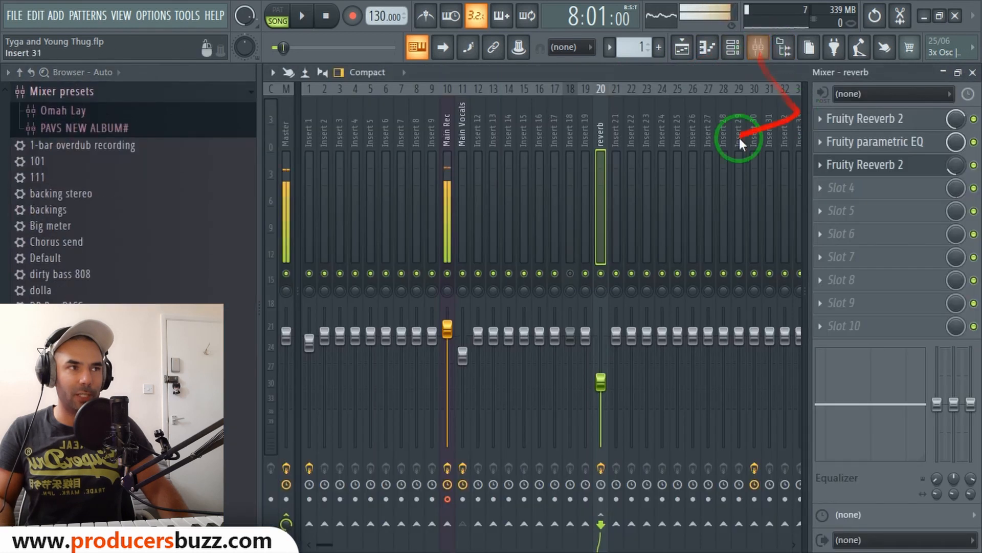
key("space")
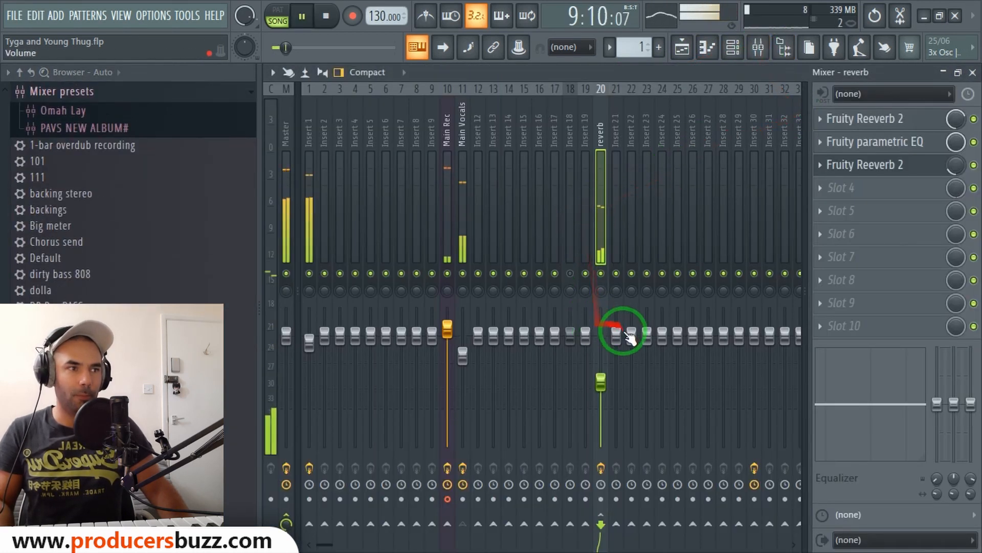
key("space")
left_click_drag(603, 381, 617, 283)
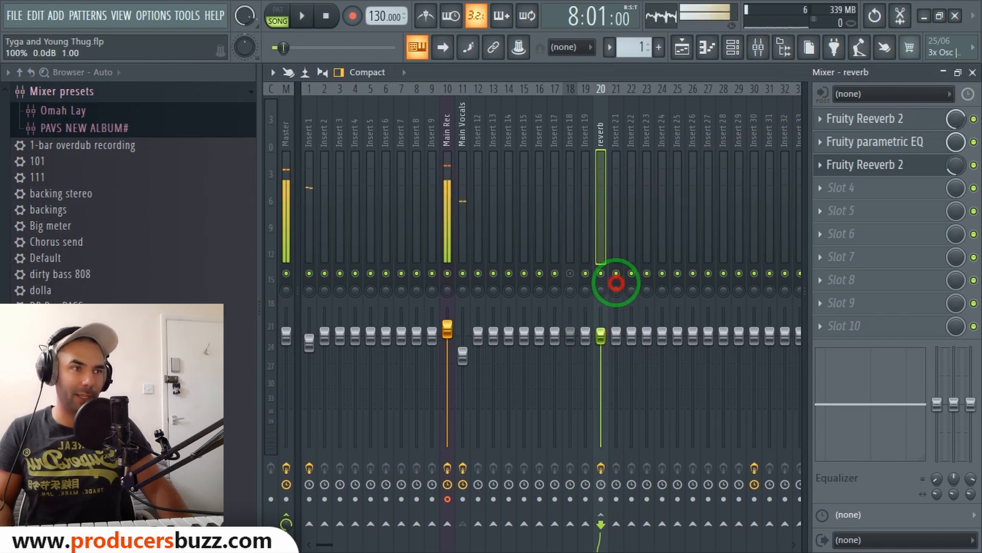
left_click(602, 335)
key("space")
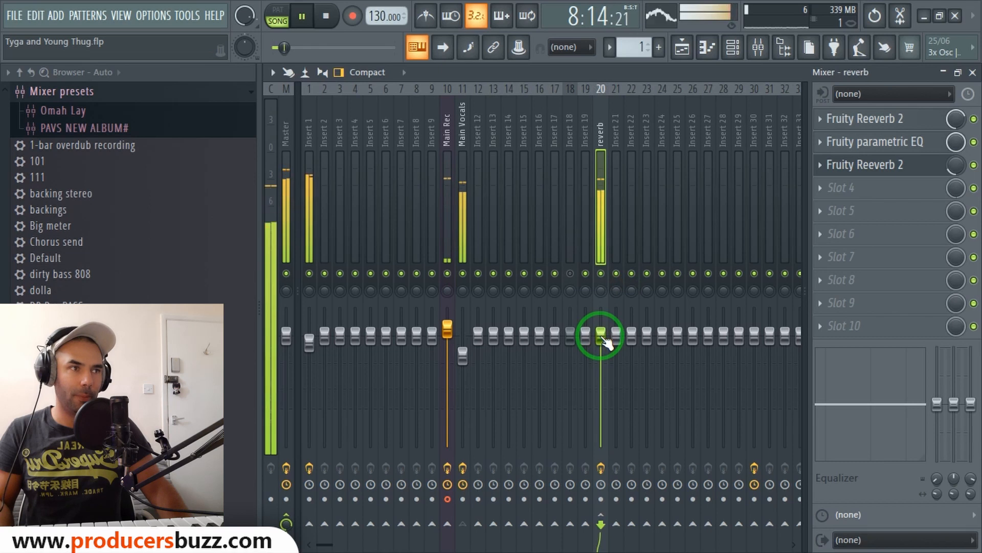
left_click_drag(601, 335, 607, 440)
left_click_drag(600, 380, 603, 385)
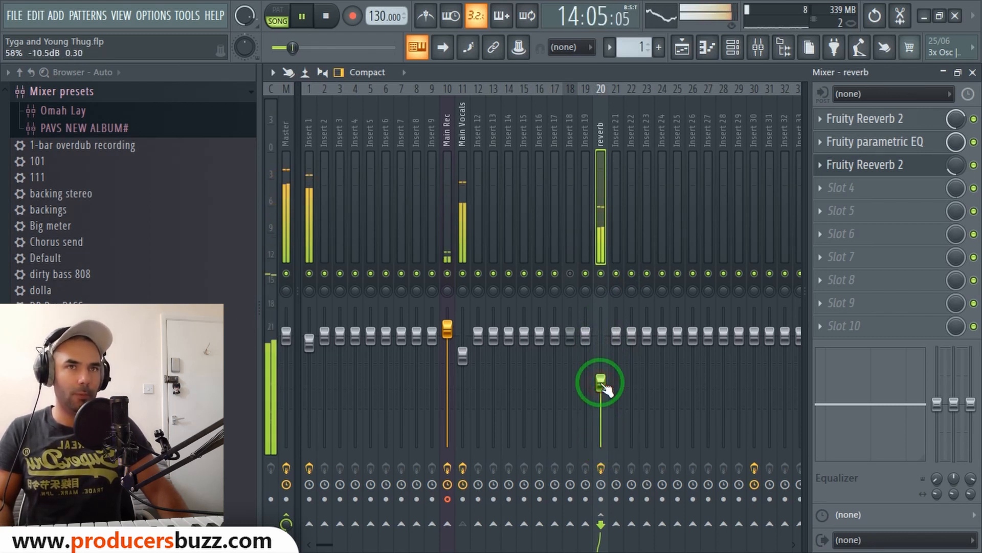
key("space")
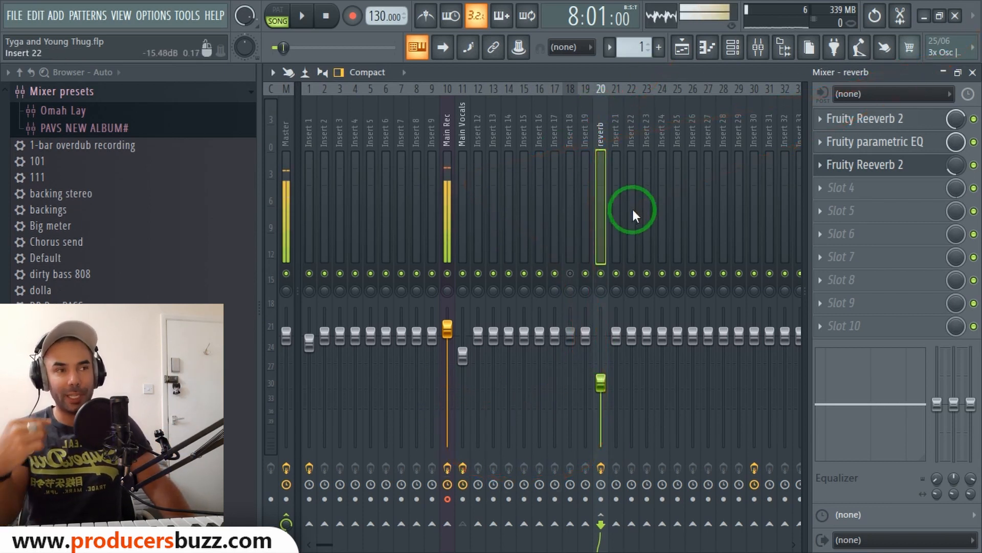
Play the song back to listen to the Main Vocals with the reverb send.
left_click(459, 131)
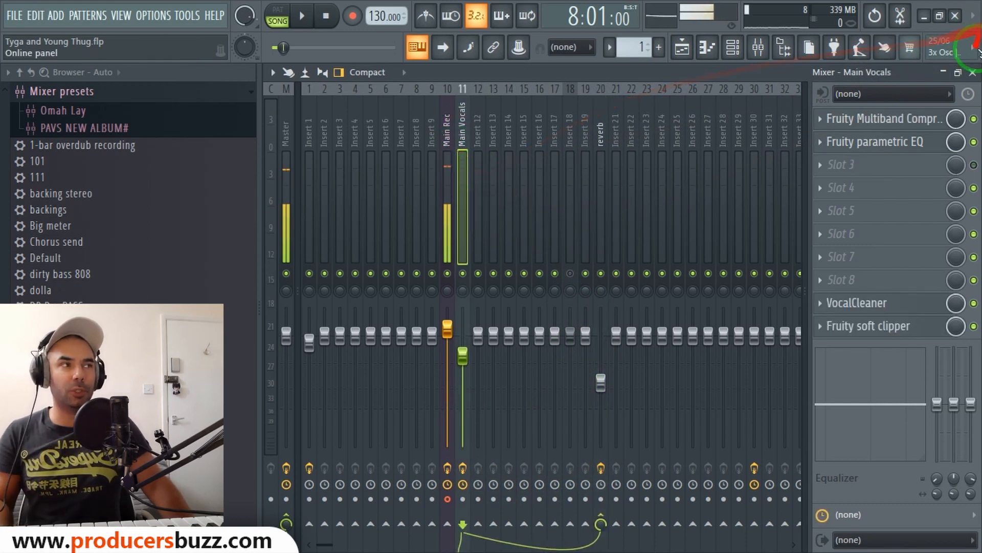
left_click(972, 72)
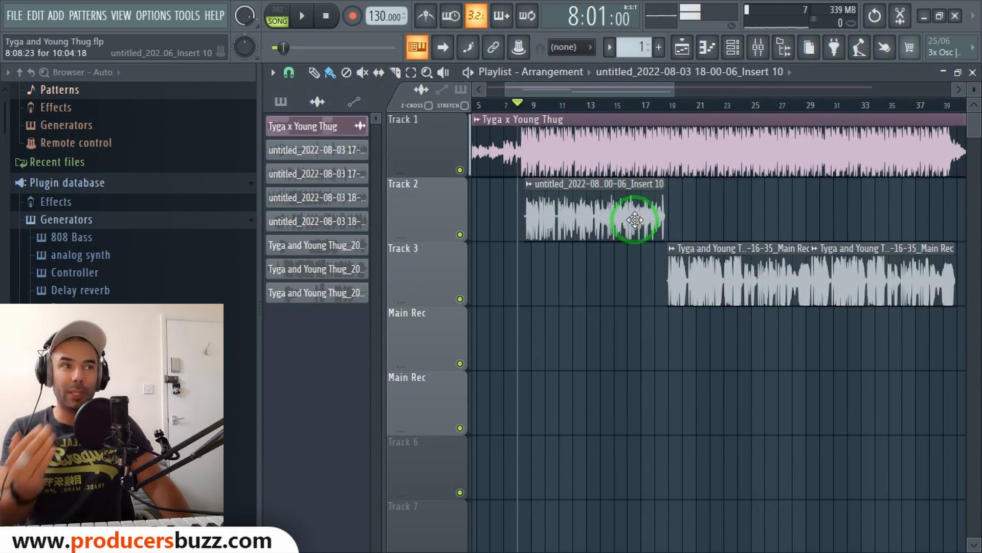
left_click(758, 47)
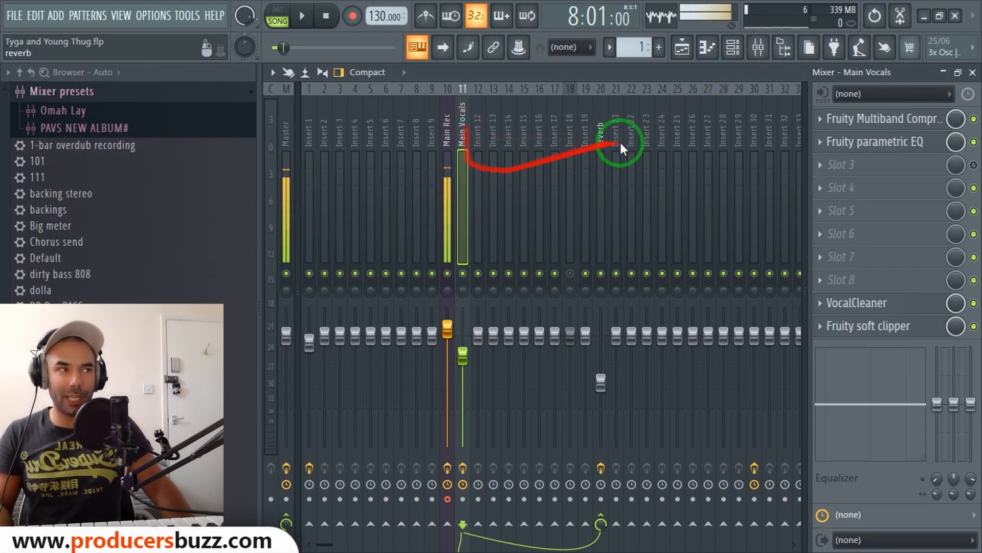
left_click(472, 125)
left_click(460, 138)
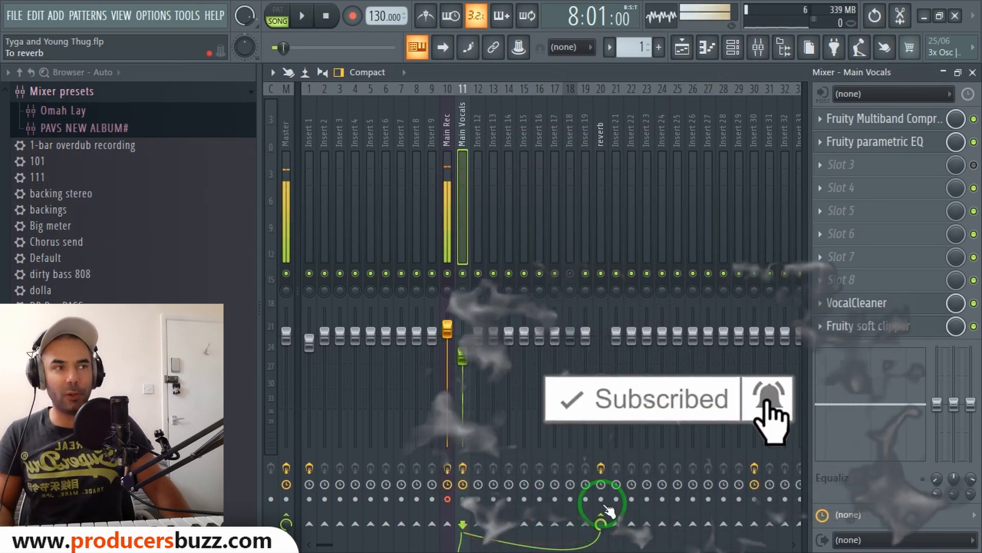
key("space")
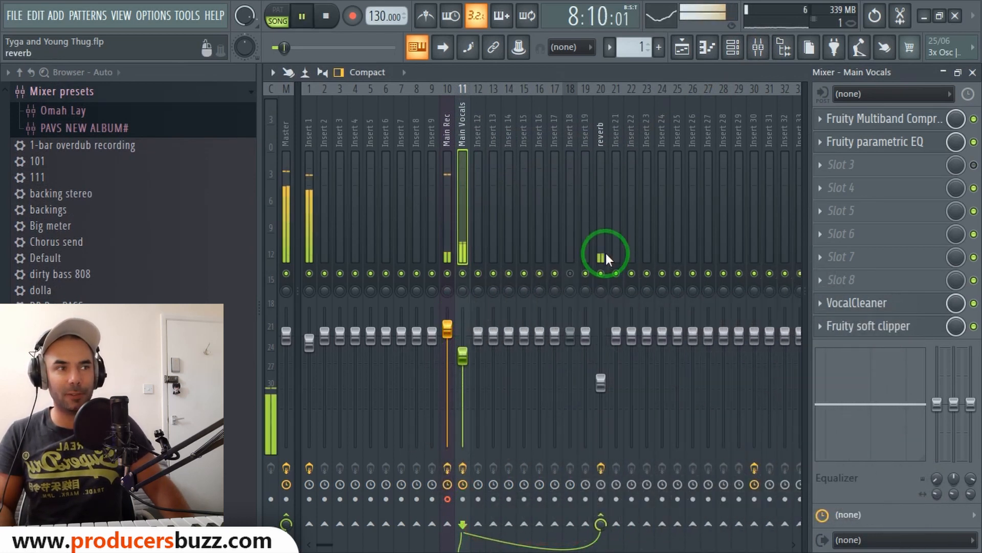
key("space")
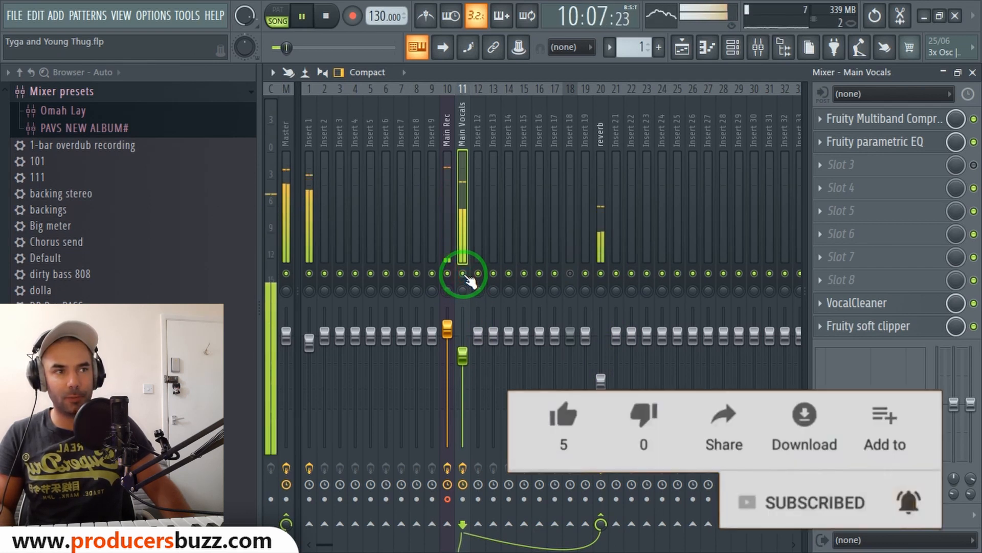
key("space")
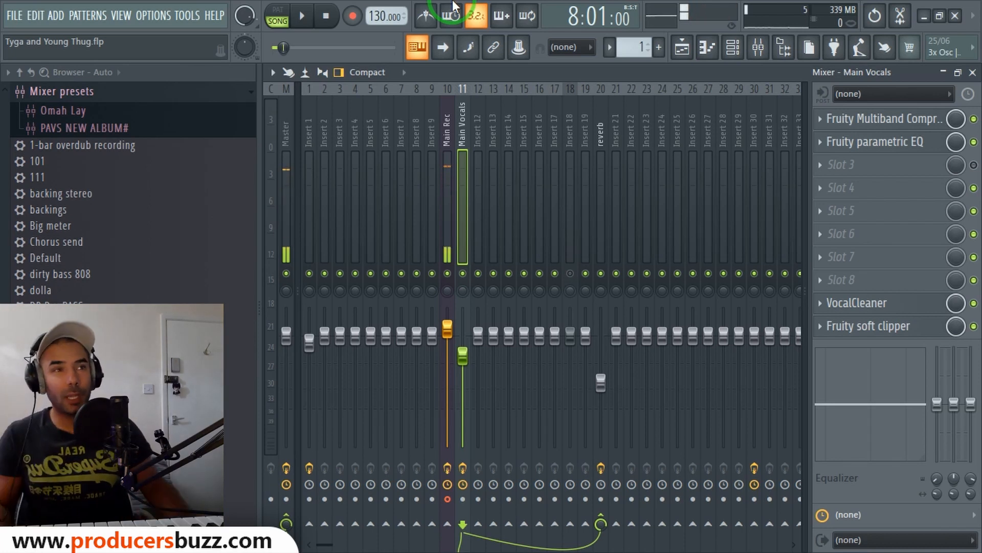
Save the Main Rec insert's mixer track state as a preset on the Desktop, named ending in "Inpisred".
left_click(450, 149)
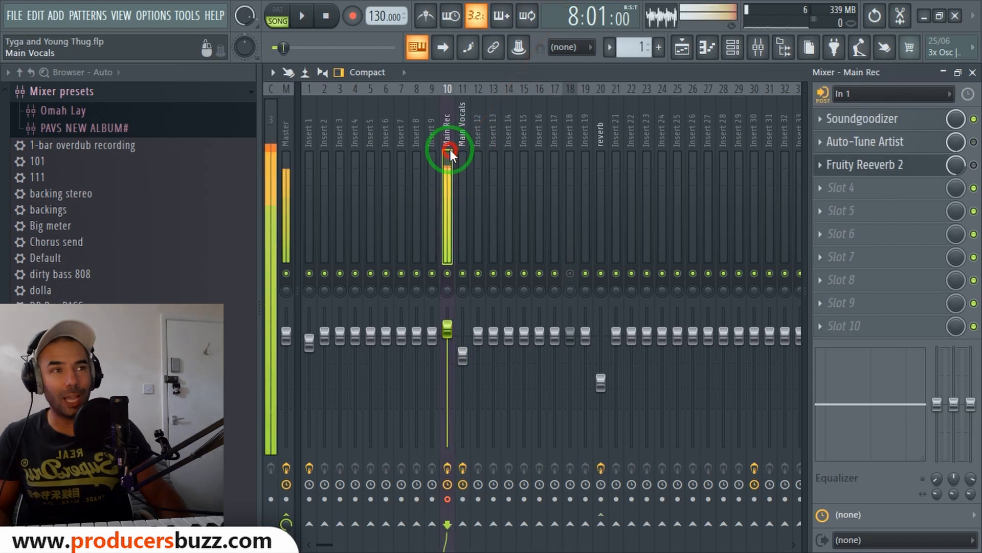
left_click_drag(450, 150, 563, 148)
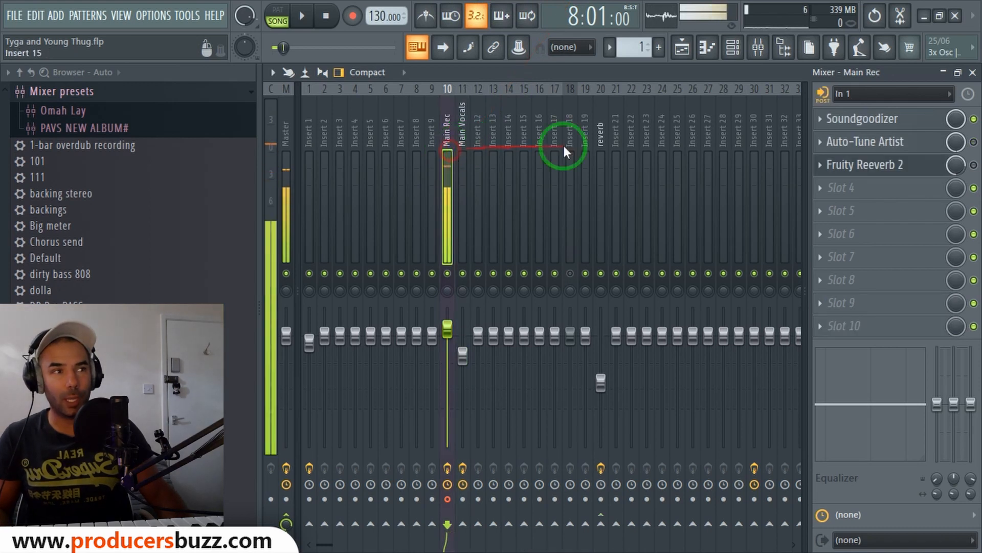
right_click(446, 112)
mouse_move(500, 169)
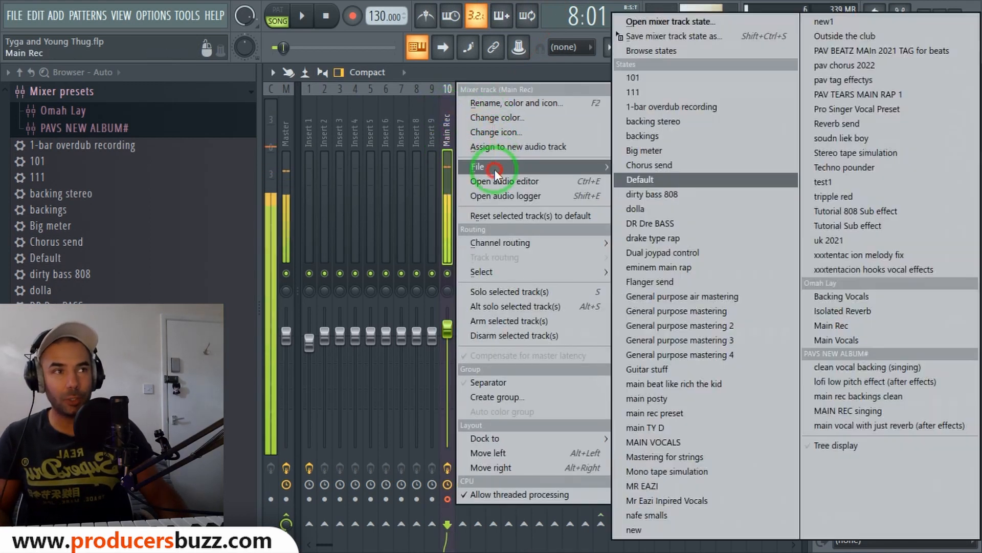
left_click(683, 38)
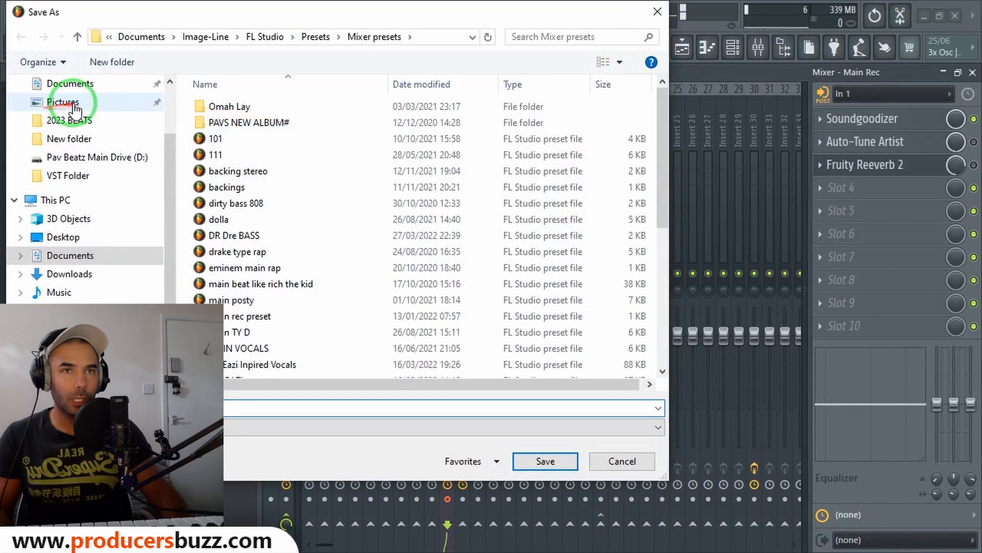
scroll(76, 115, "up", 2)
left_click(55, 302)
left_click(143, 408)
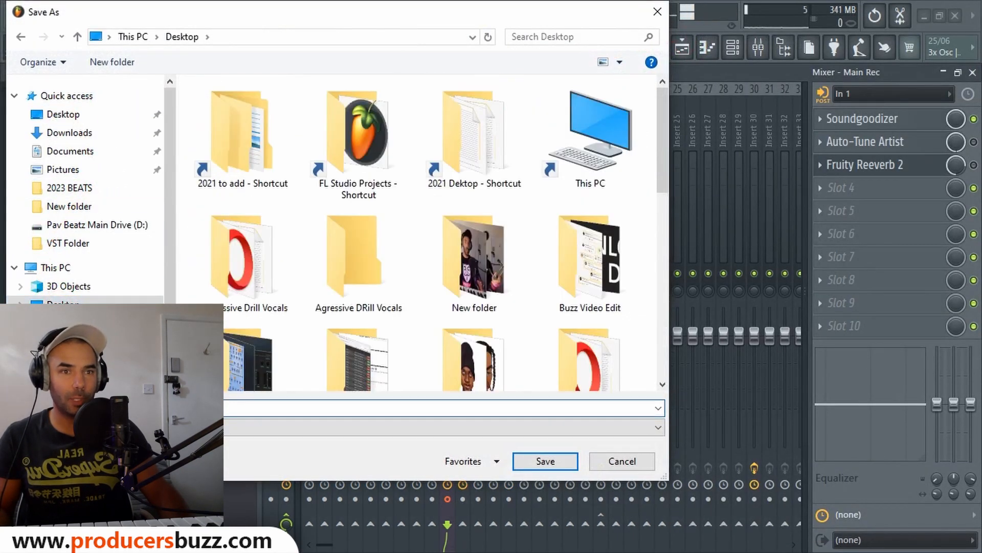
type("voc")
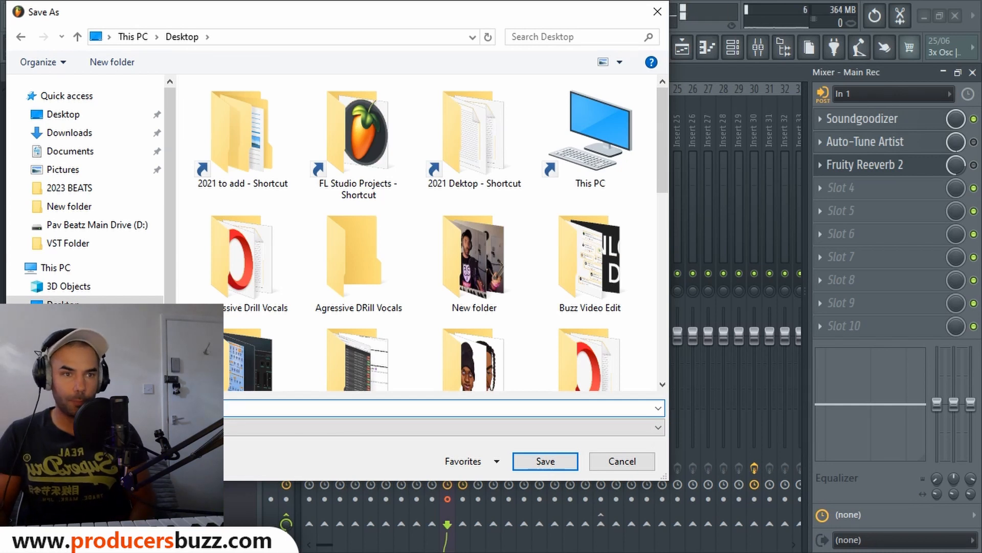
type("red")
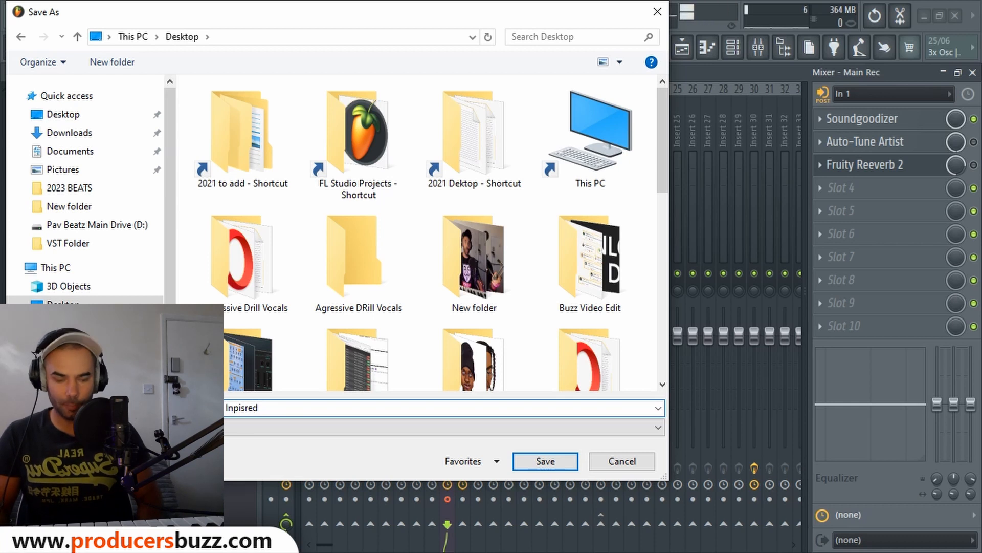
key("Return")
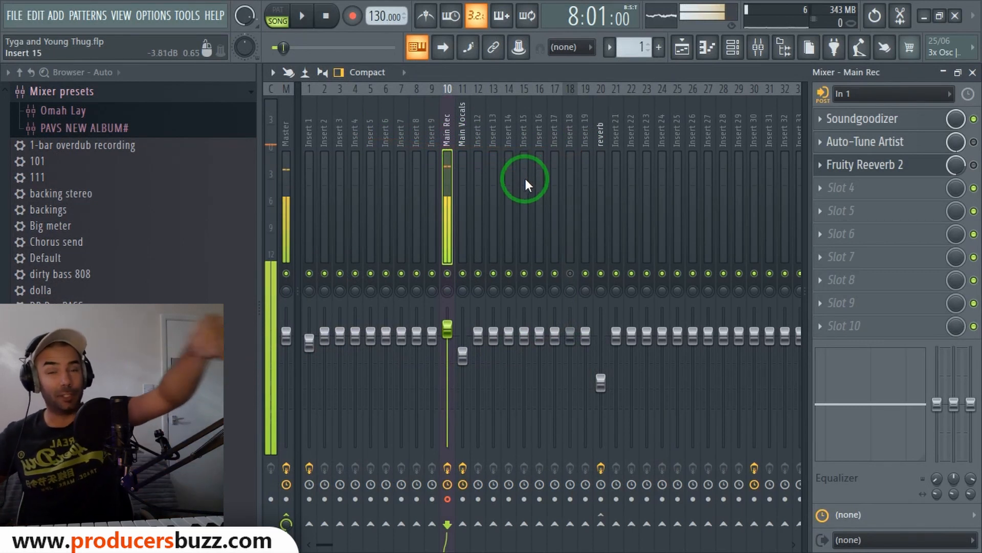
left_click(459, 136)
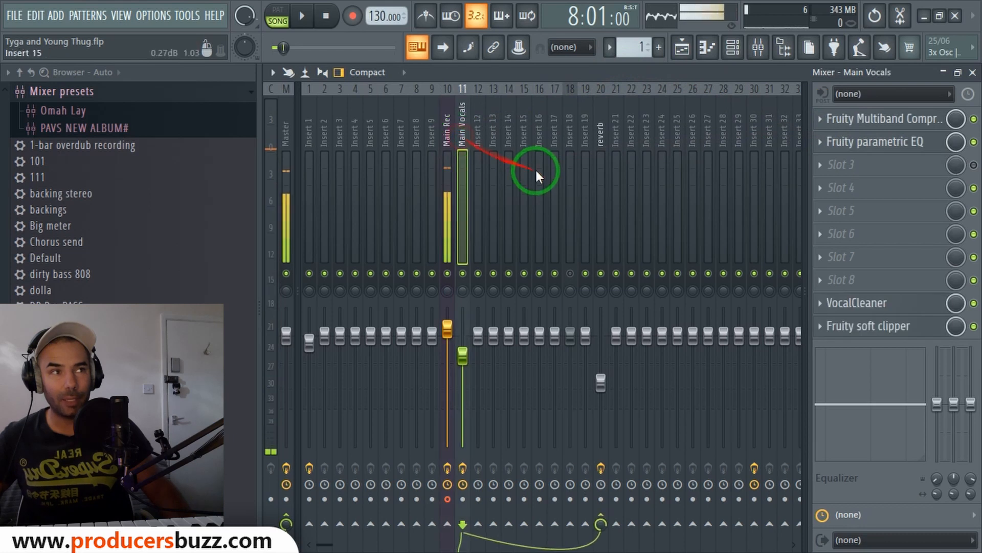
Load the saved "Main Rec - Tyga x Young Thug Inpisred" mixer track state from the Desktop onto empty Insert 68.
left_click(602, 128)
left_click_drag(432, 145, 563, 139)
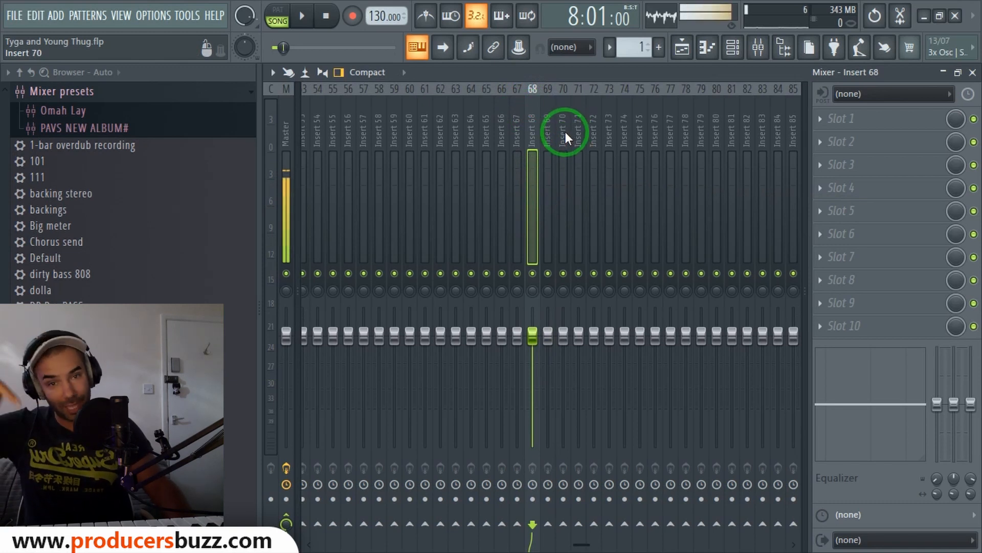
right_click(534, 113)
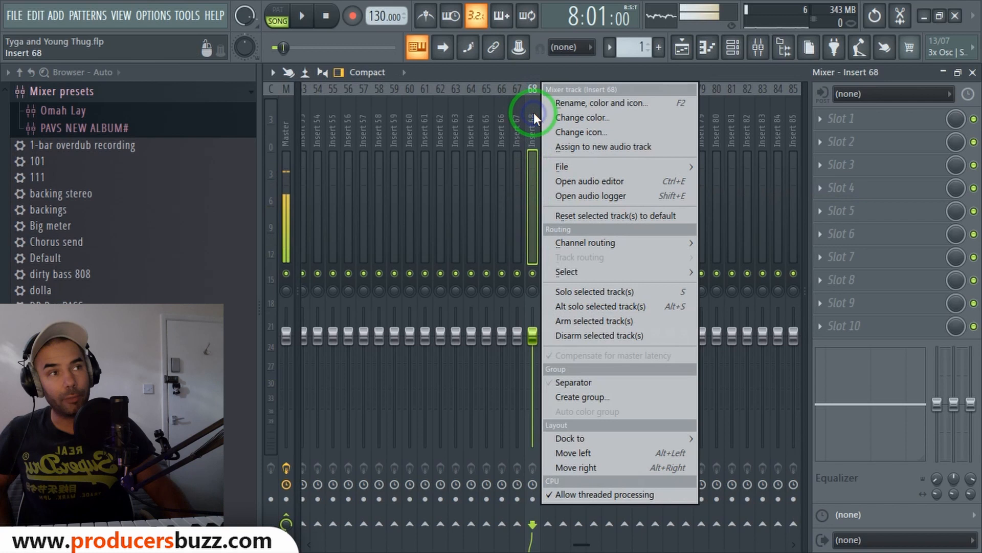
left_click(570, 166)
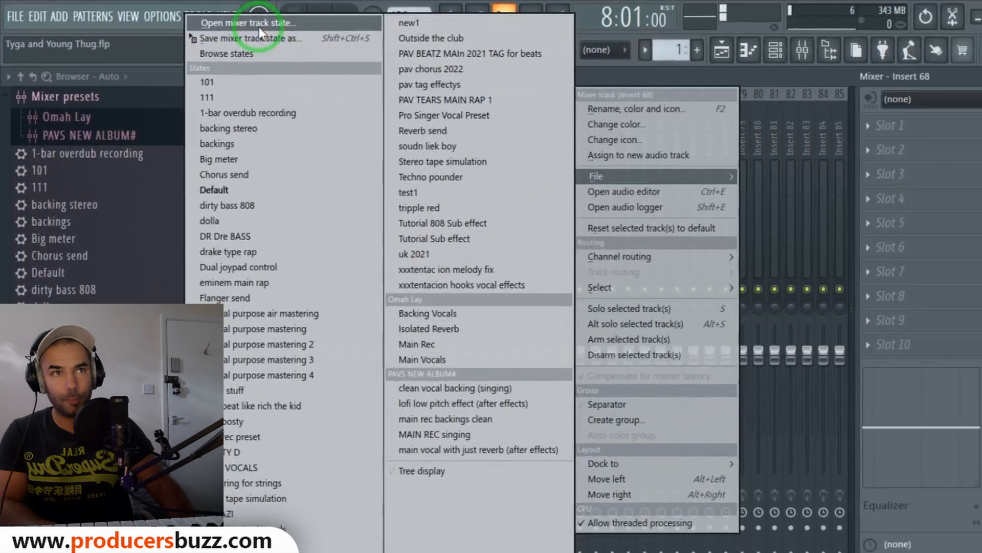
left_click(490, 50)
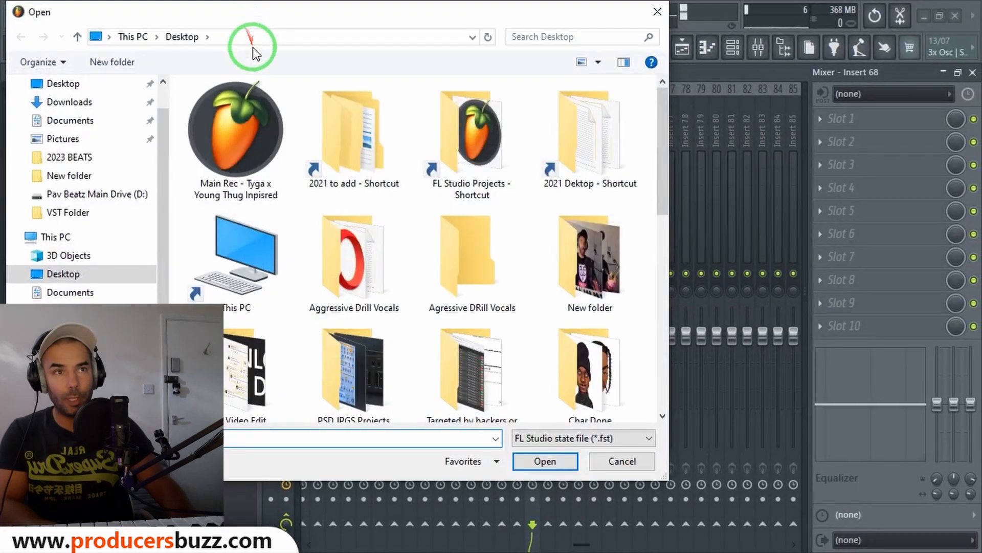
left_click(239, 155)
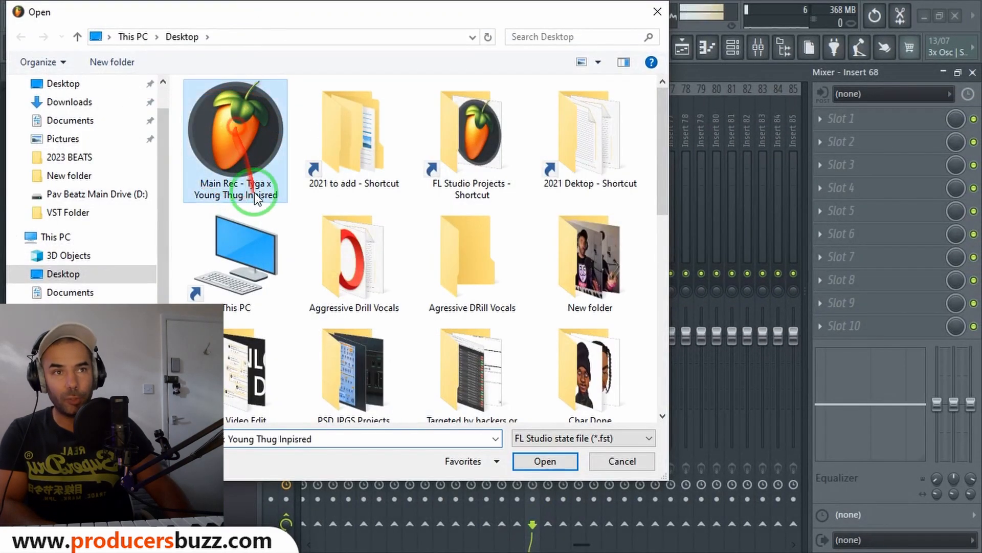
double_click(232, 130)
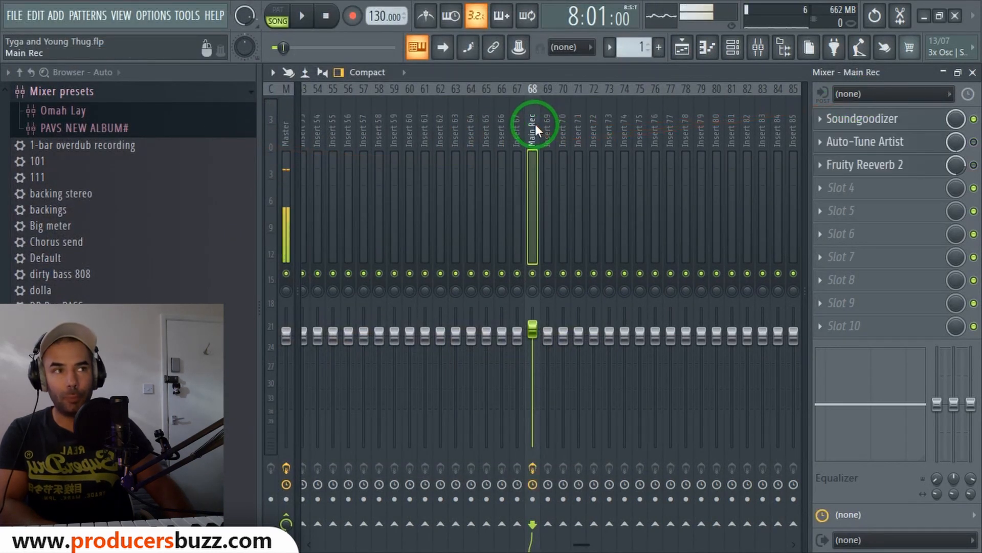
Open the loaded insert's Auto-Tune Artist plugin to inspect its settings, then close it.
mouse_move(532, 118)
left_mouse_down()
mouse_move(543, 122)
mouse_move(530, 131)
left_mouse_up()
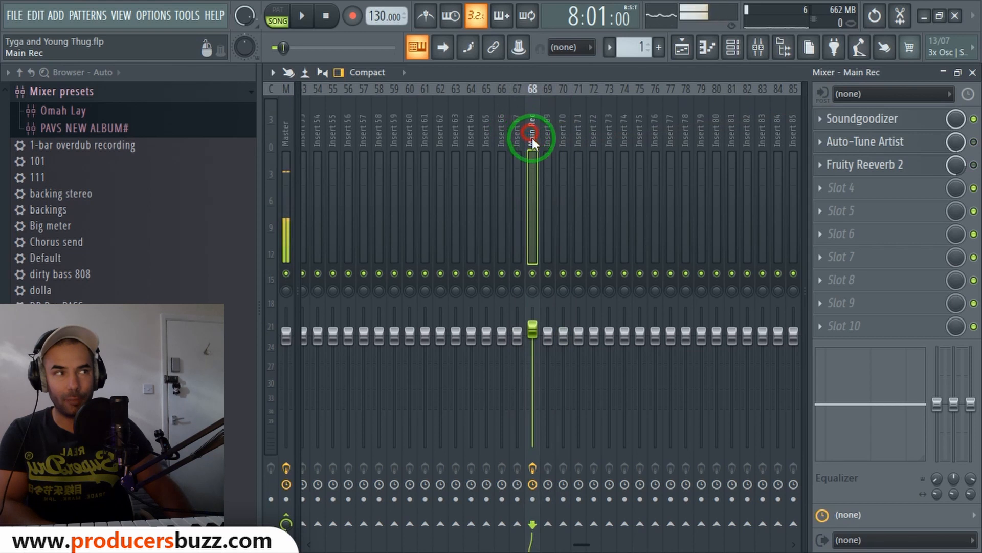
left_click(893, 144)
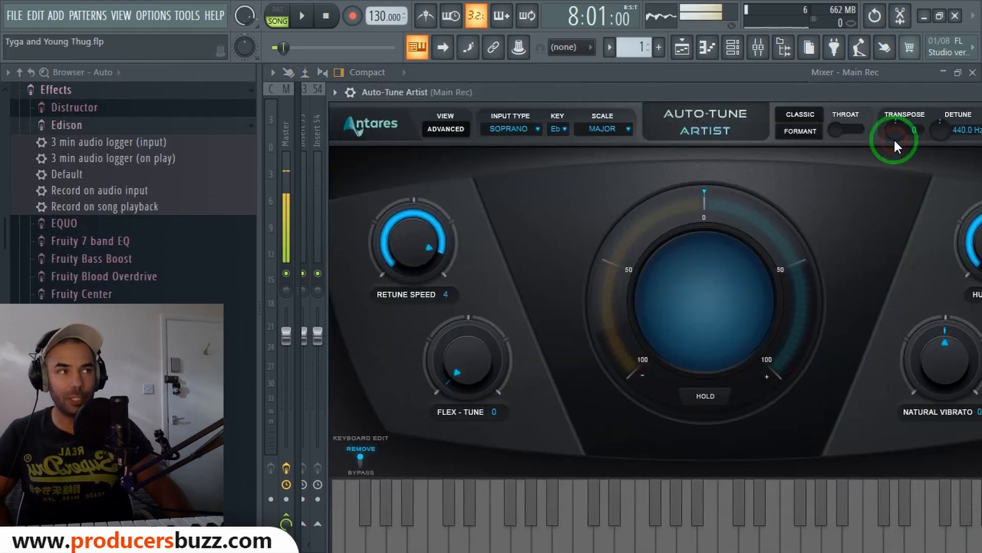
left_click_drag(904, 98, 724, 96)
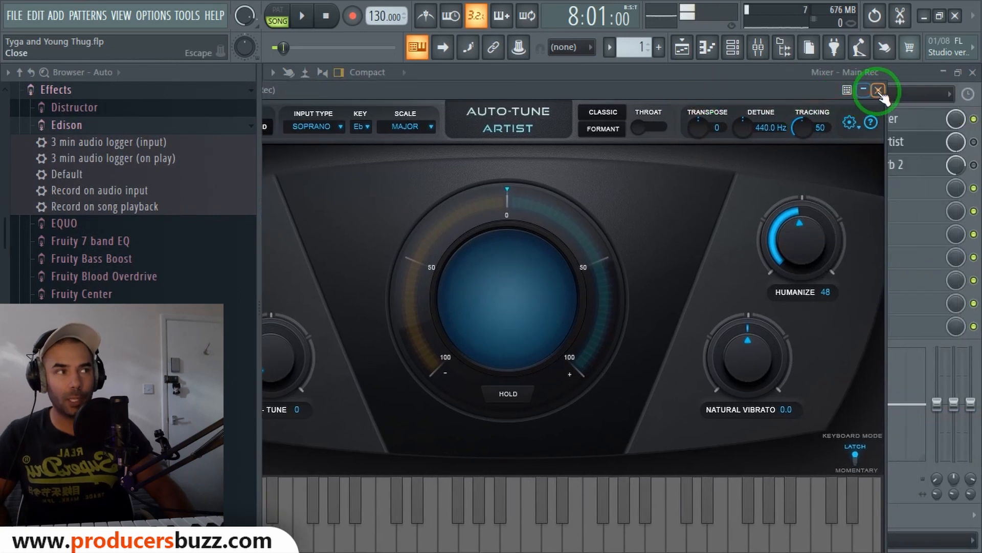
left_click(878, 91)
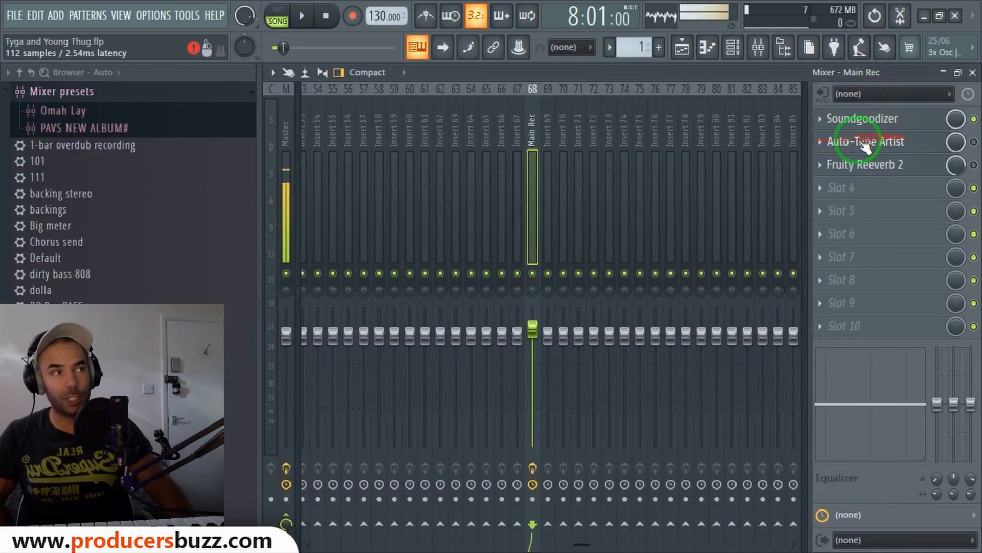